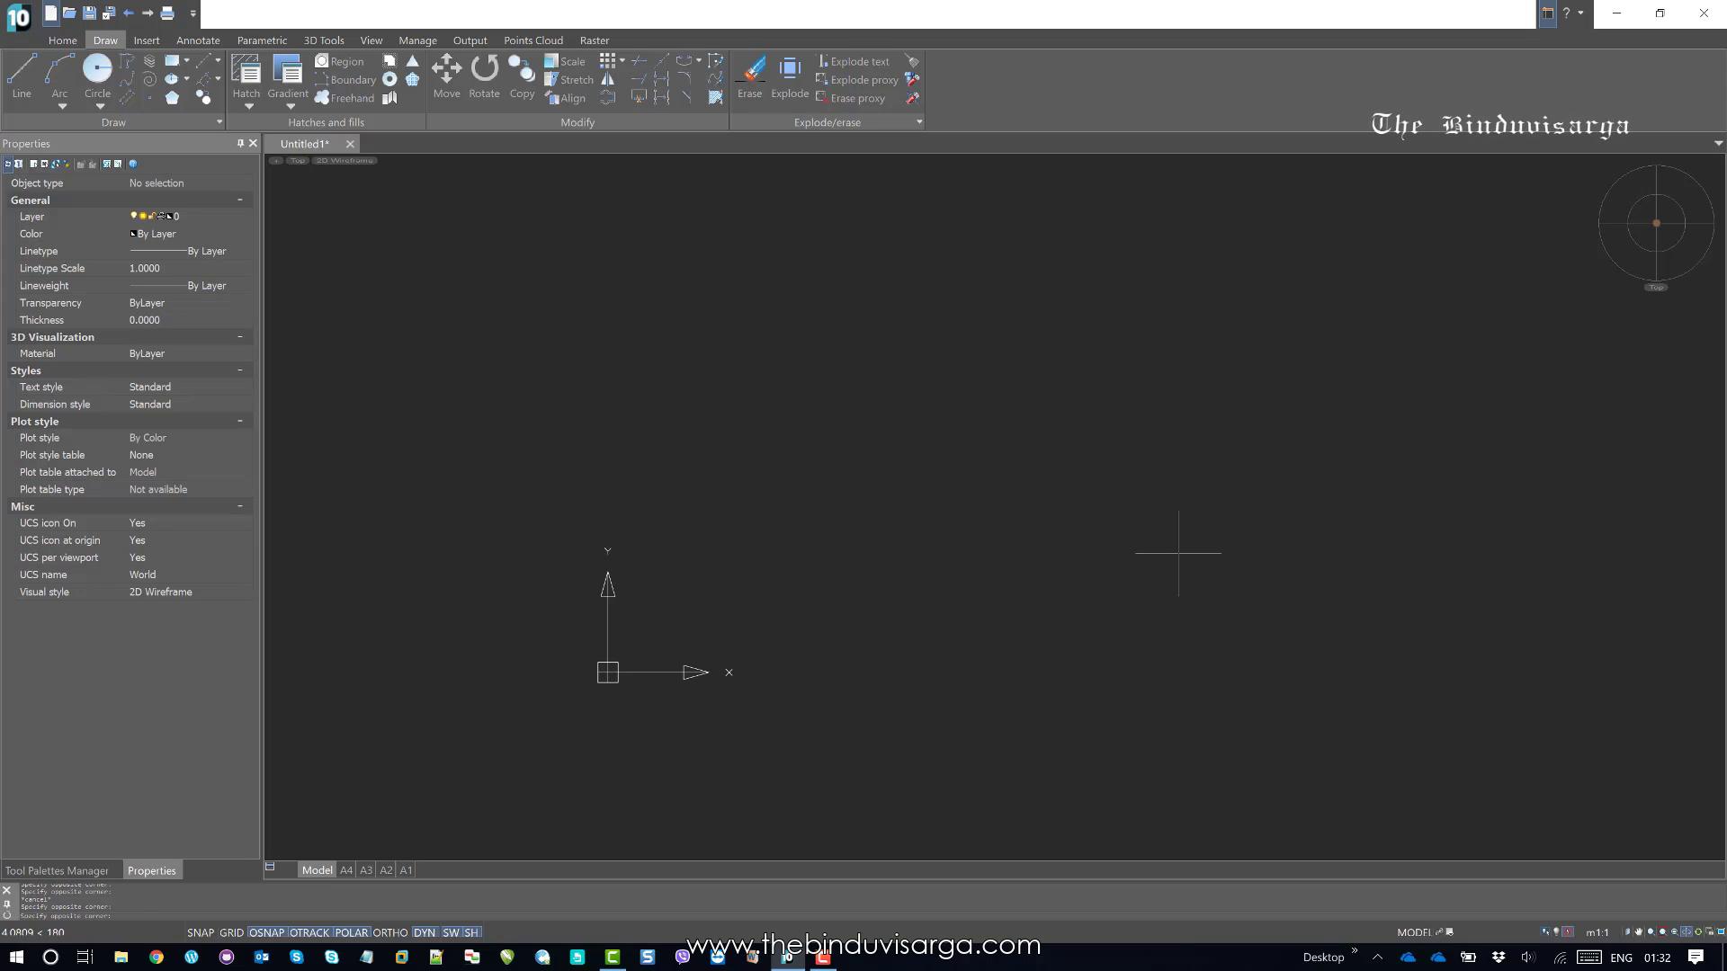
# Step: Draw an open five-segment polyline as a large zigzag across the middle of the drawing area
pyautogui.click(1177, 554)
pyautogui.click(1057, 612)
pyautogui.moveTo(1109, 561); pyautogui.dragTo(990, 551, button='middle')
pyautogui.moveTo(929, 529); pyautogui.dragTo(921, 529, button='middle')
pyautogui.write('pl')
pyautogui.press('Return')
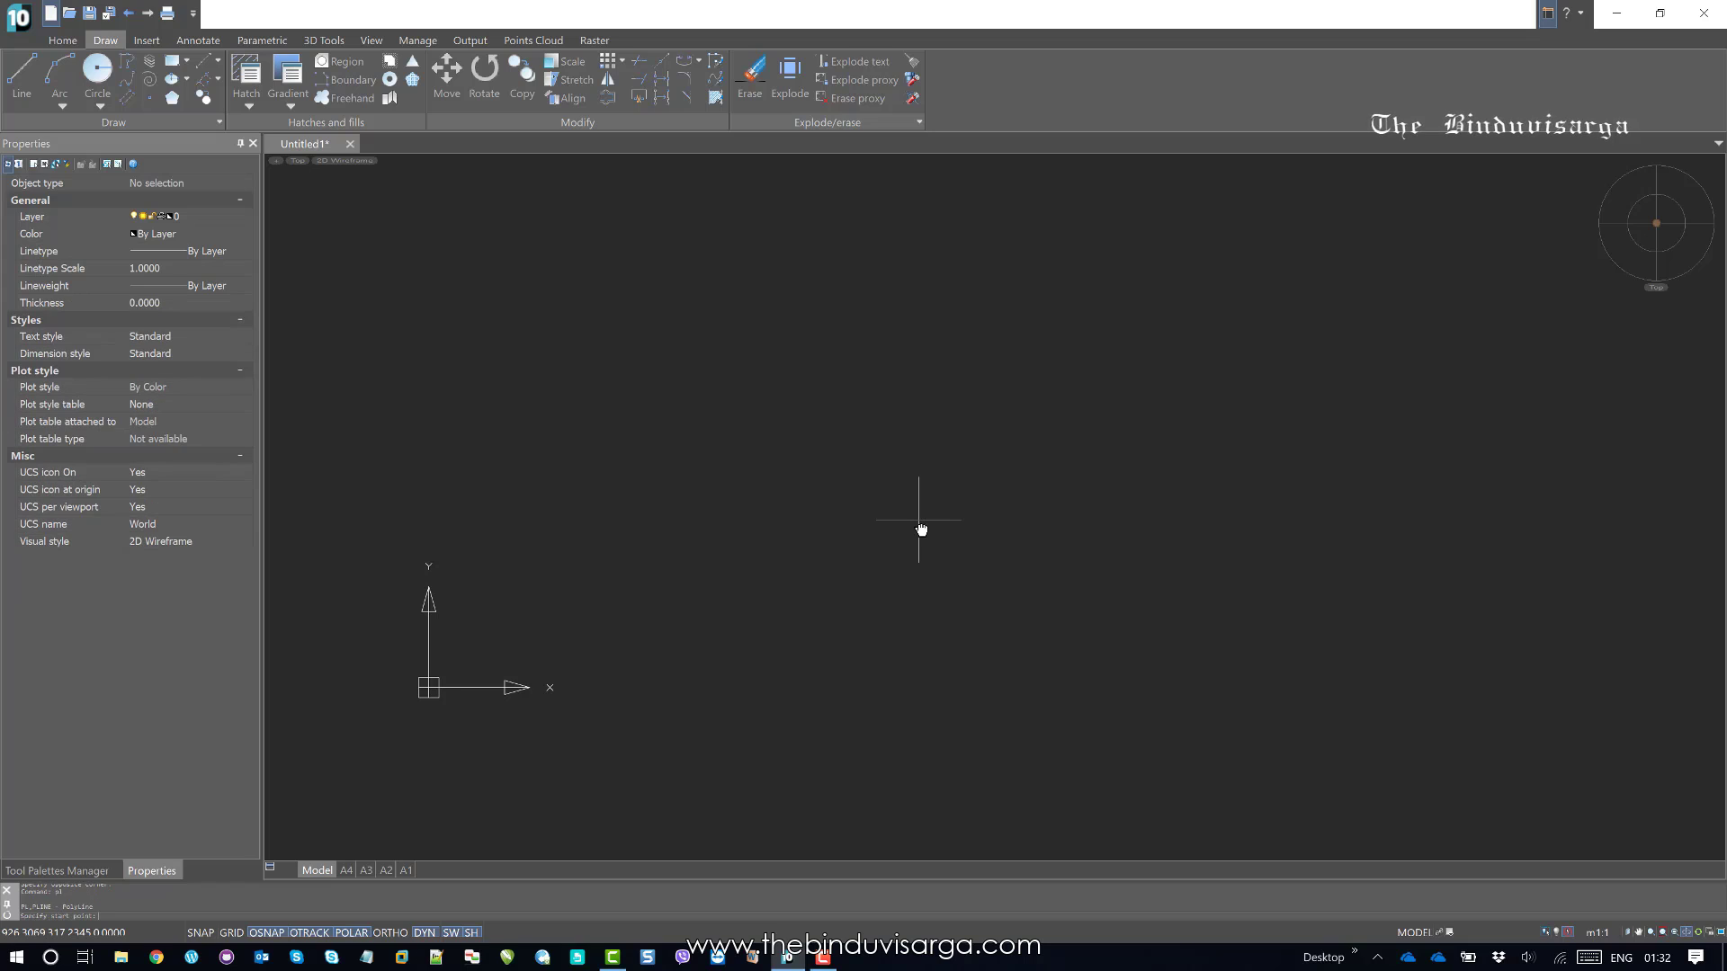
pyautogui.click(586, 456)
pyautogui.click(1075, 286)
pyautogui.click(1211, 597)
pyautogui.click(855, 690)
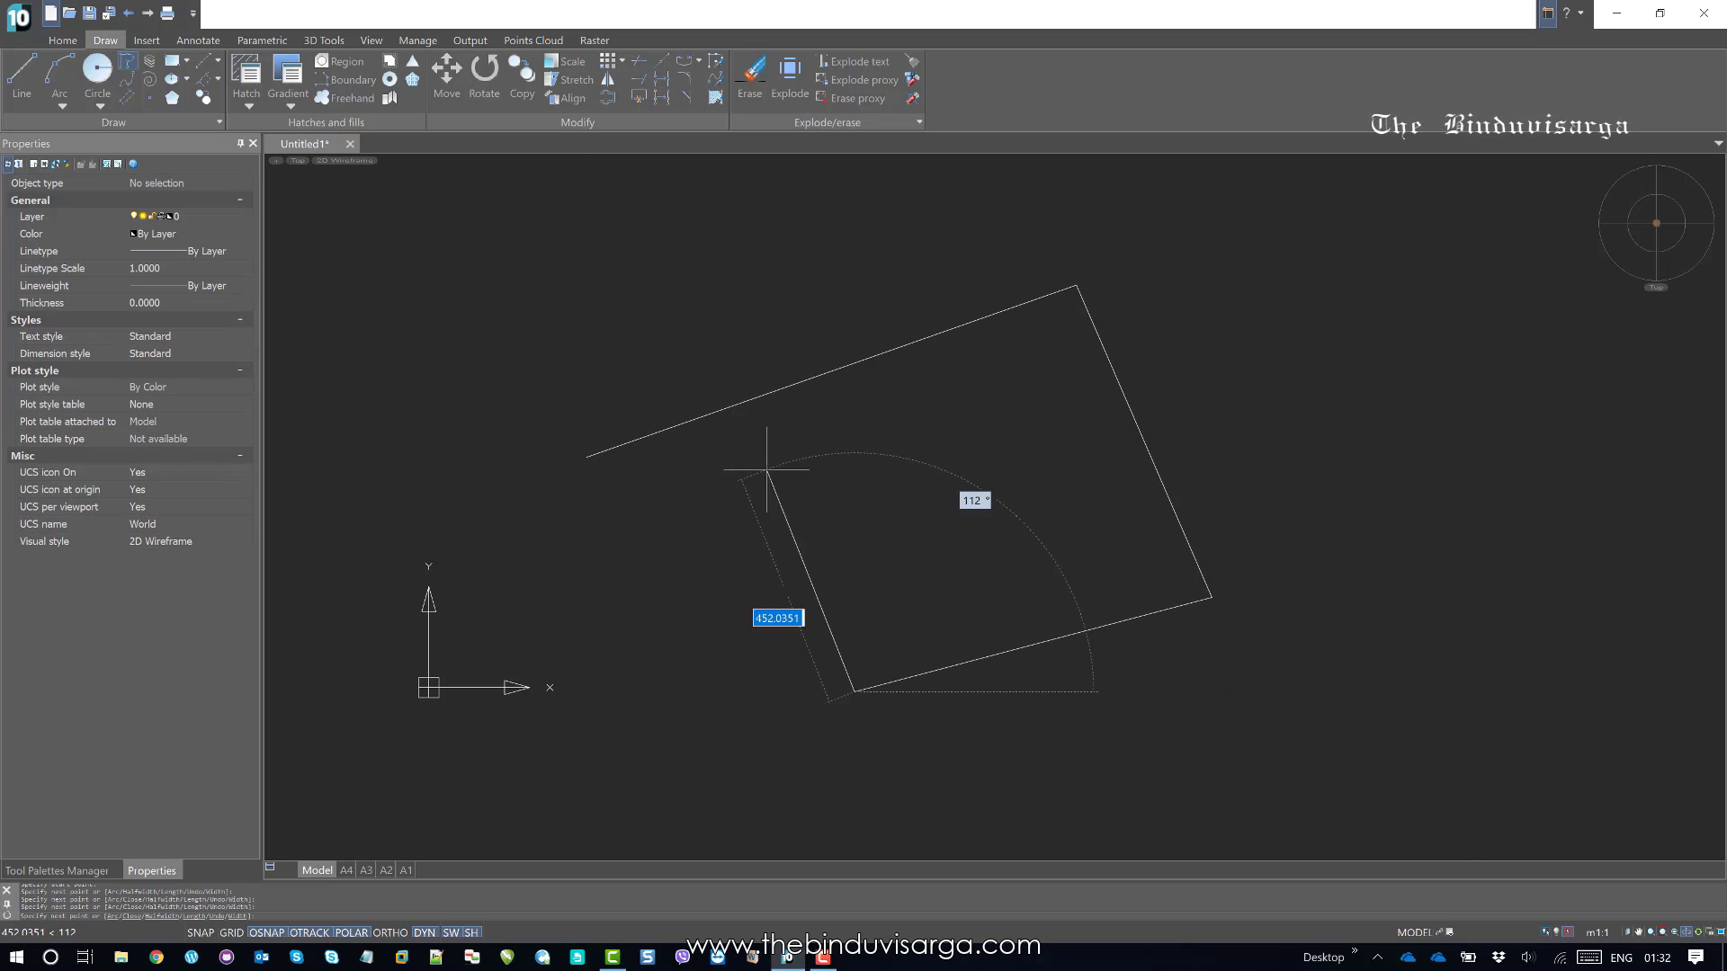
pyautogui.click(767, 470)
pyautogui.press('Escape')
# Step: Select the polyline and examine its total length in its geometry properties
pyautogui.click(674, 590)
pyautogui.click(571, 470)
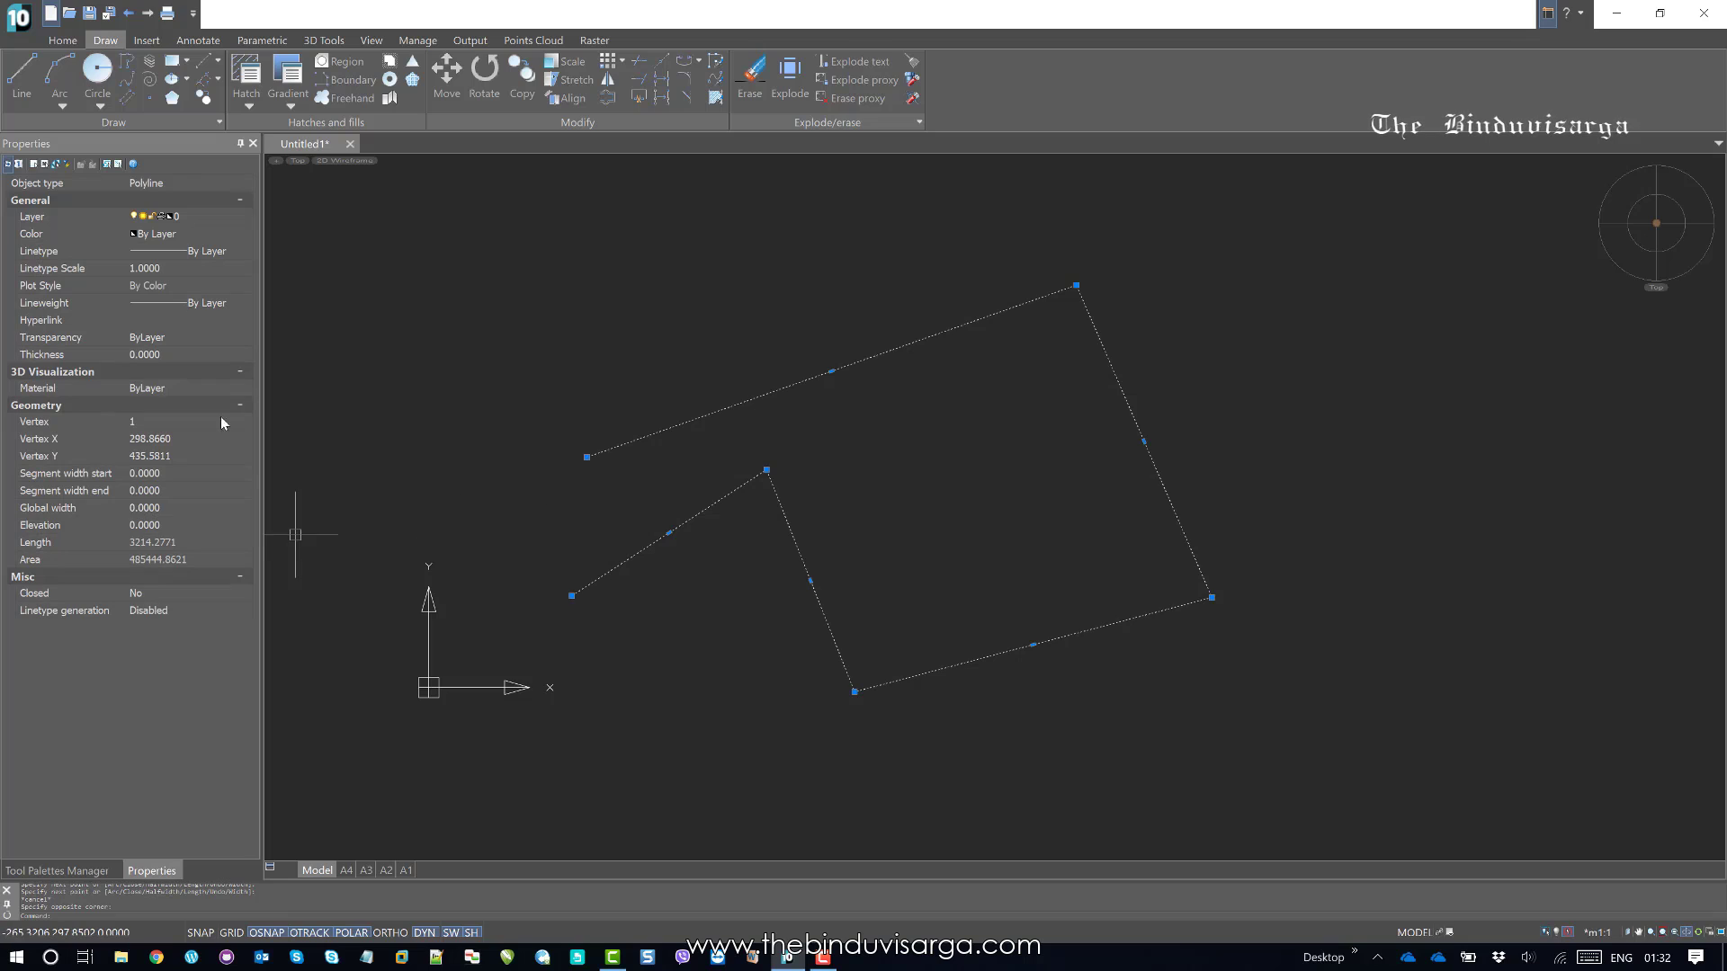
pyautogui.click(198, 542)
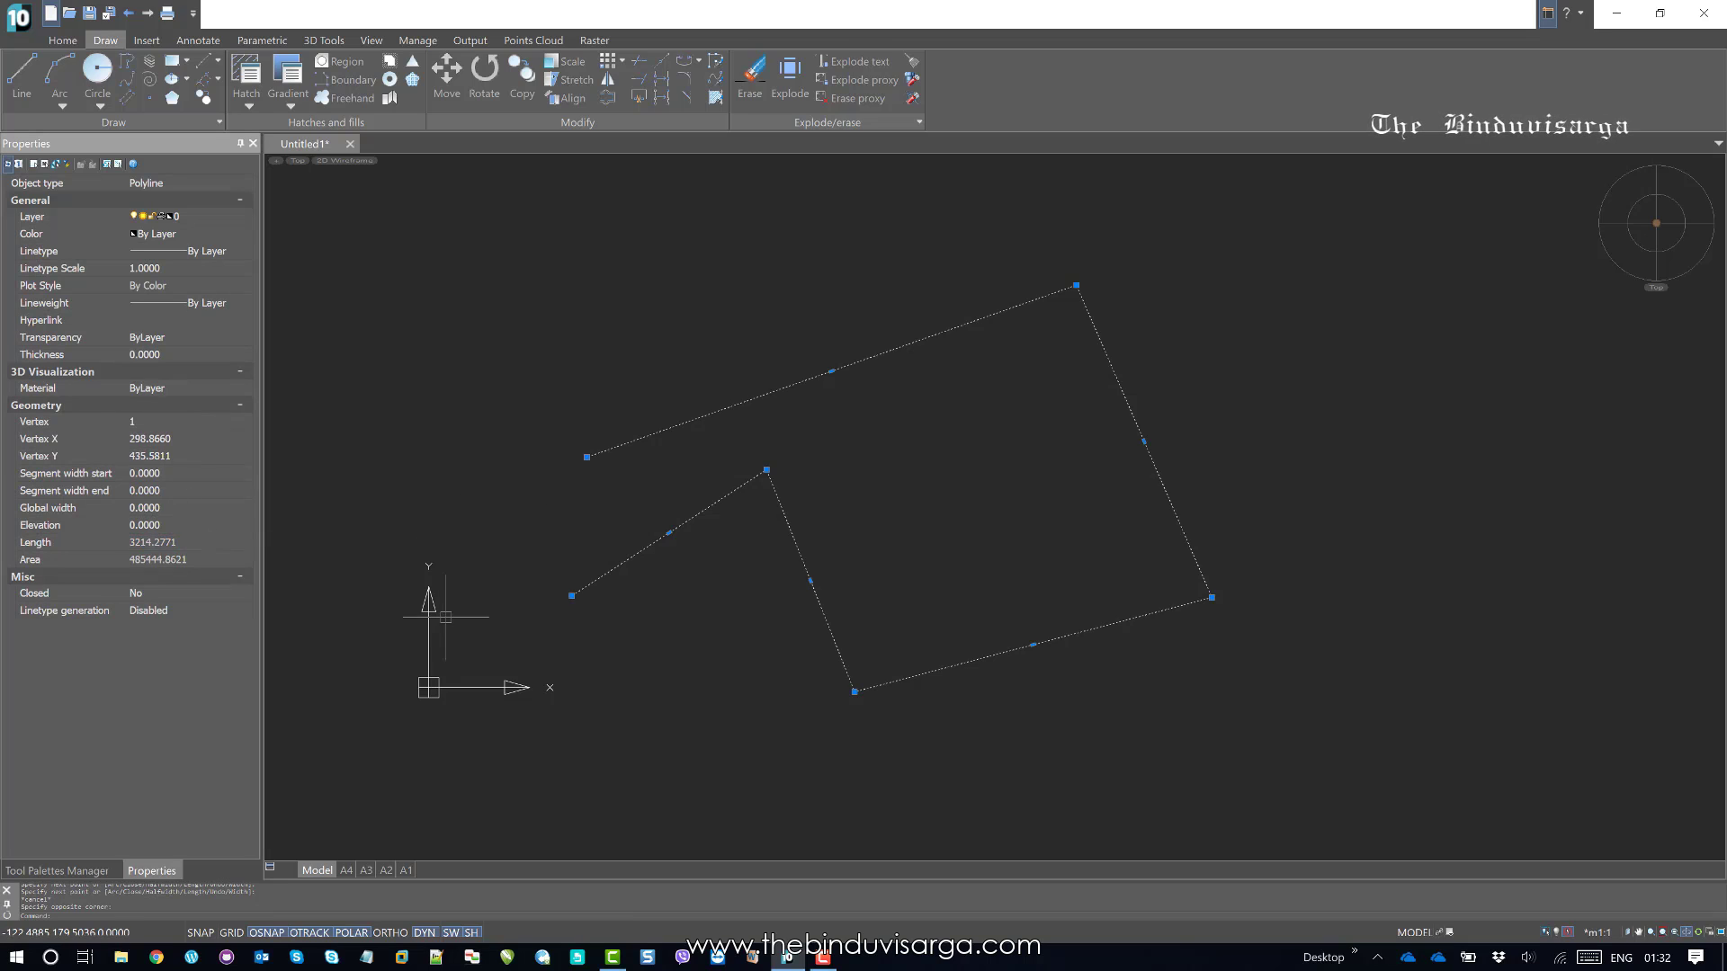
pyautogui.press('Escape')
pyautogui.press('Escape')
# Step: Delete the five-segment polyline
pyautogui.click(961, 722)
pyautogui.click(753, 492)
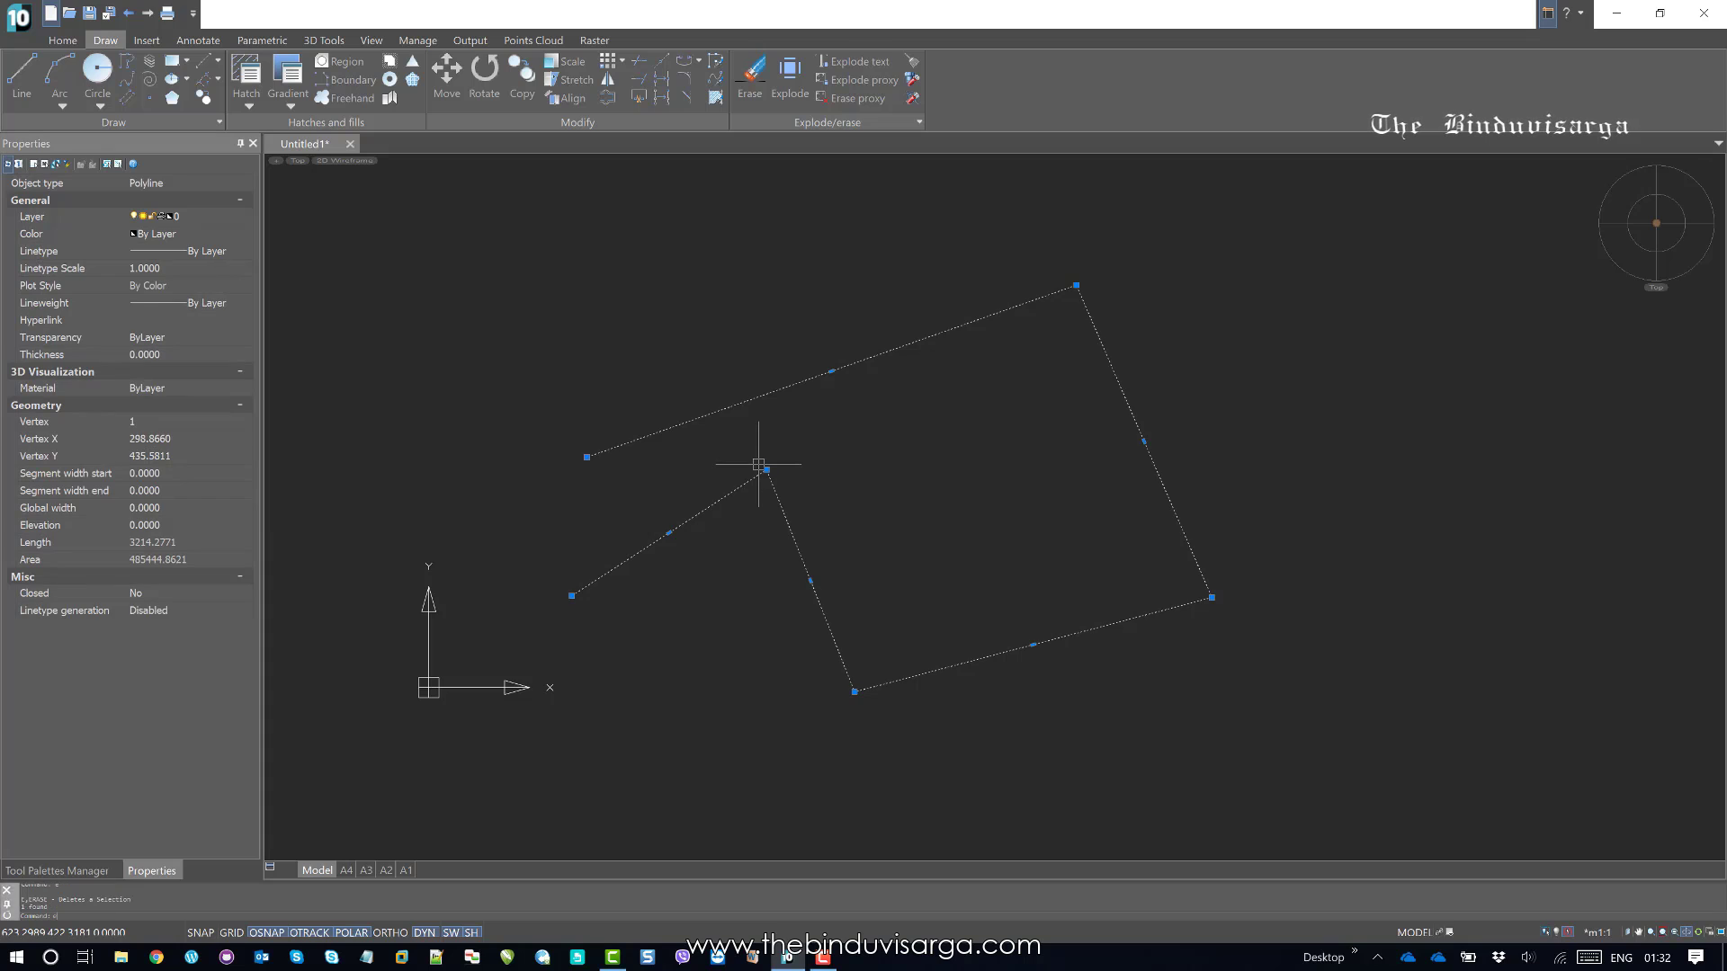
pyautogui.press('Delete')
# Step: Draw two separate lines: one about 583 units long at 30°, and a steeper one beside its upper end
pyautogui.write('l')
pyautogui.press('Return')
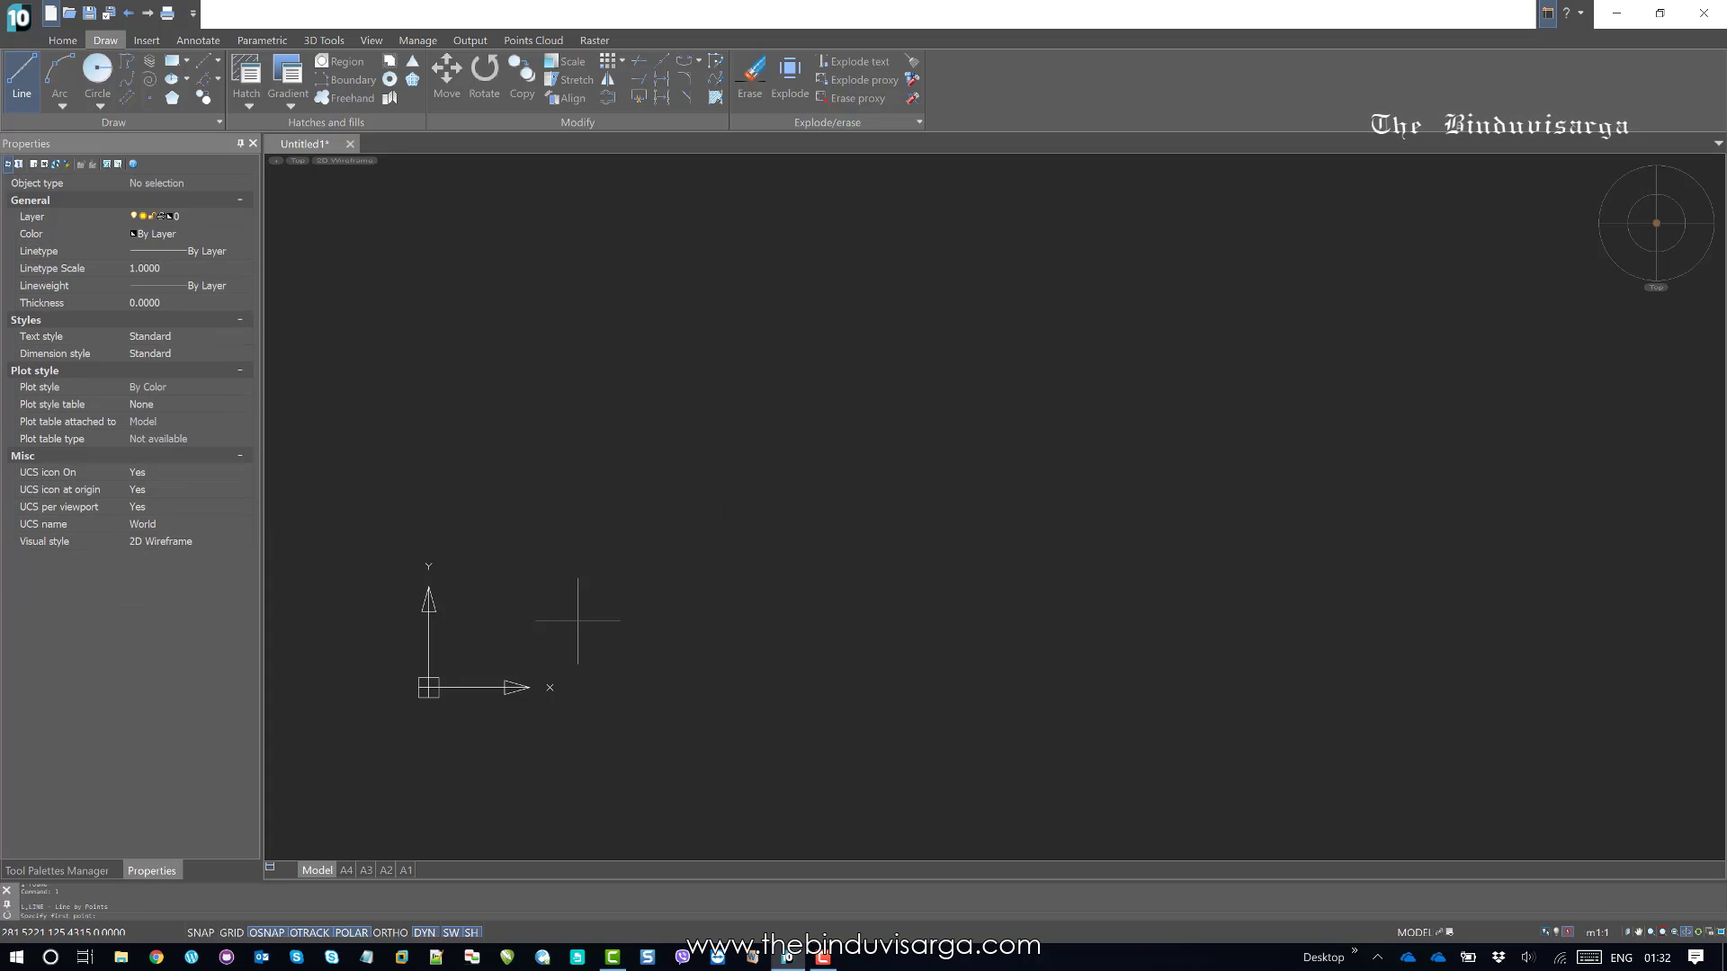
pyautogui.click(576, 621)
pyautogui.click(842, 467)
pyautogui.press('Return')
pyautogui.press('Return')
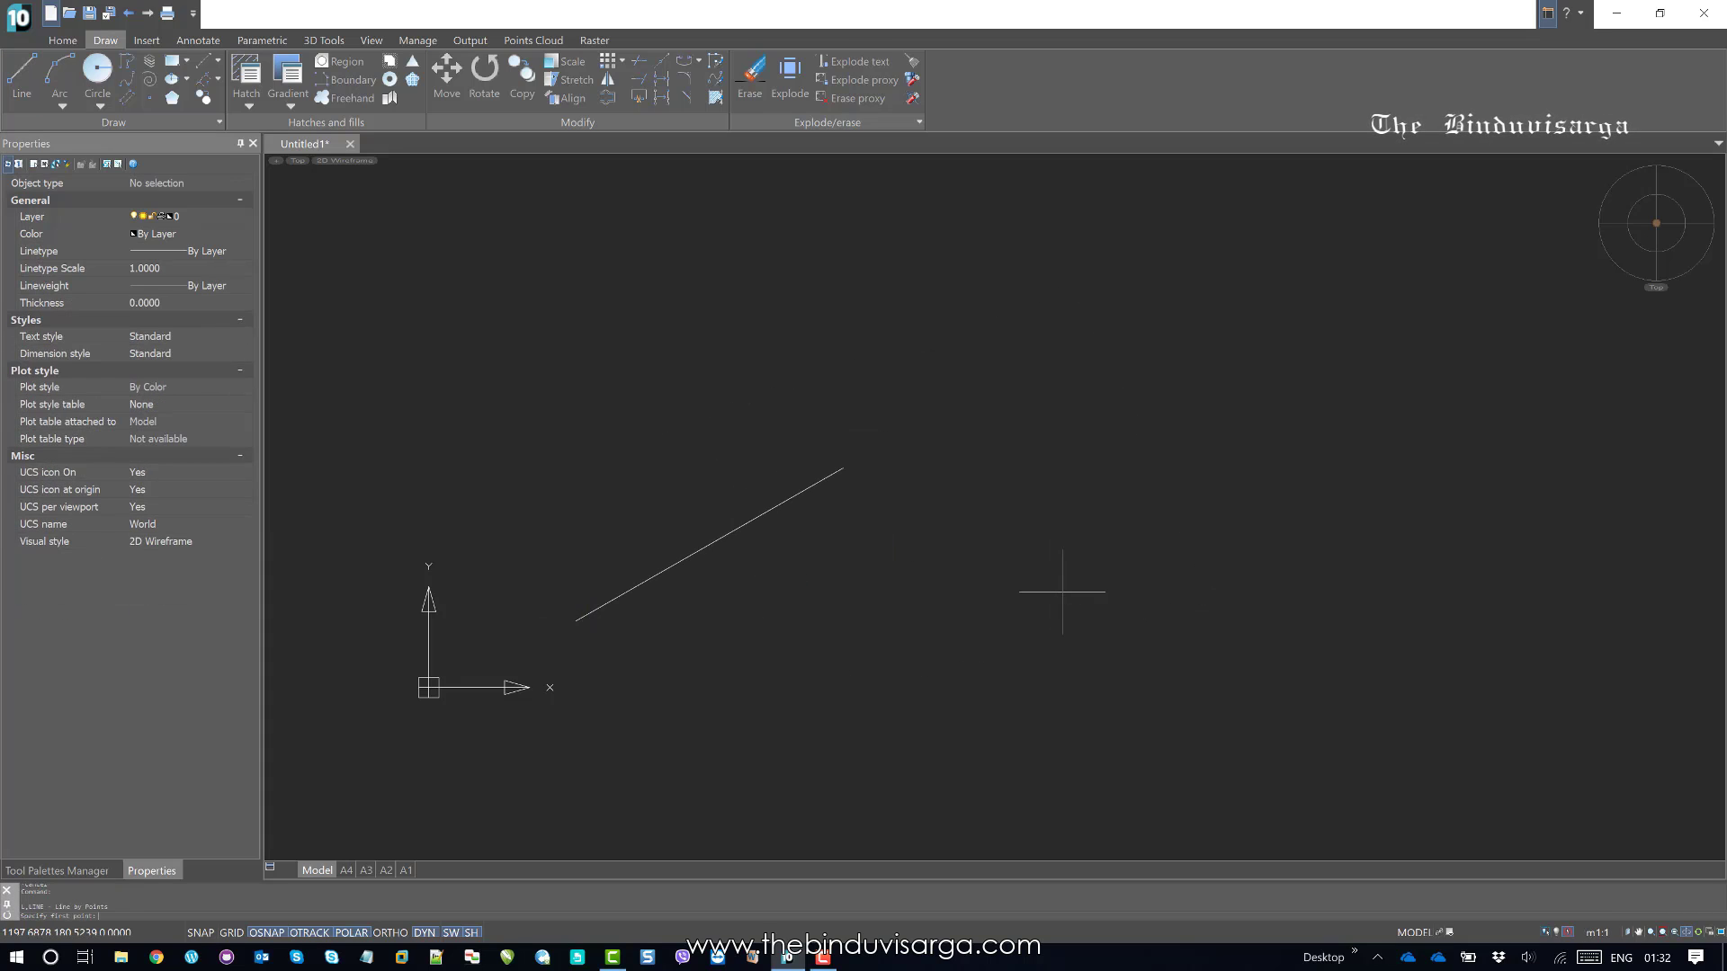
pyautogui.click(1084, 603)
pyautogui.click(965, 329)
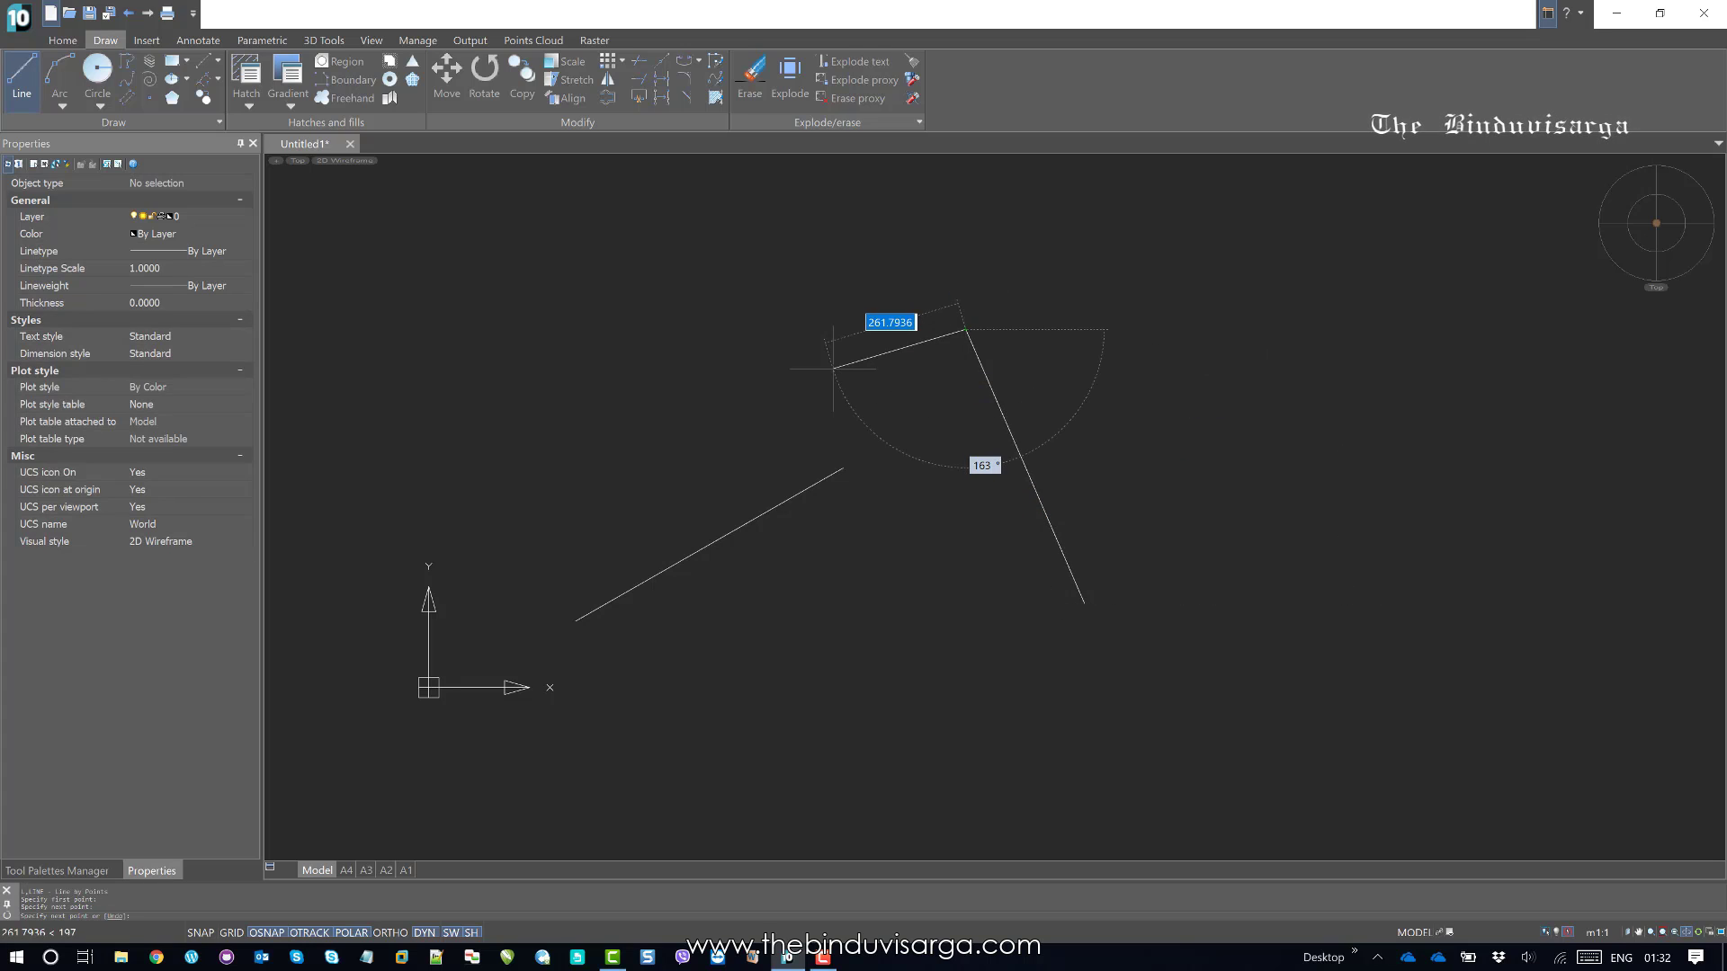
pyautogui.press('Escape')
# Step: Examine the length property of both lines selected together, and of the 30° line on its own
pyautogui.click(1080, 353)
pyautogui.click(657, 576)
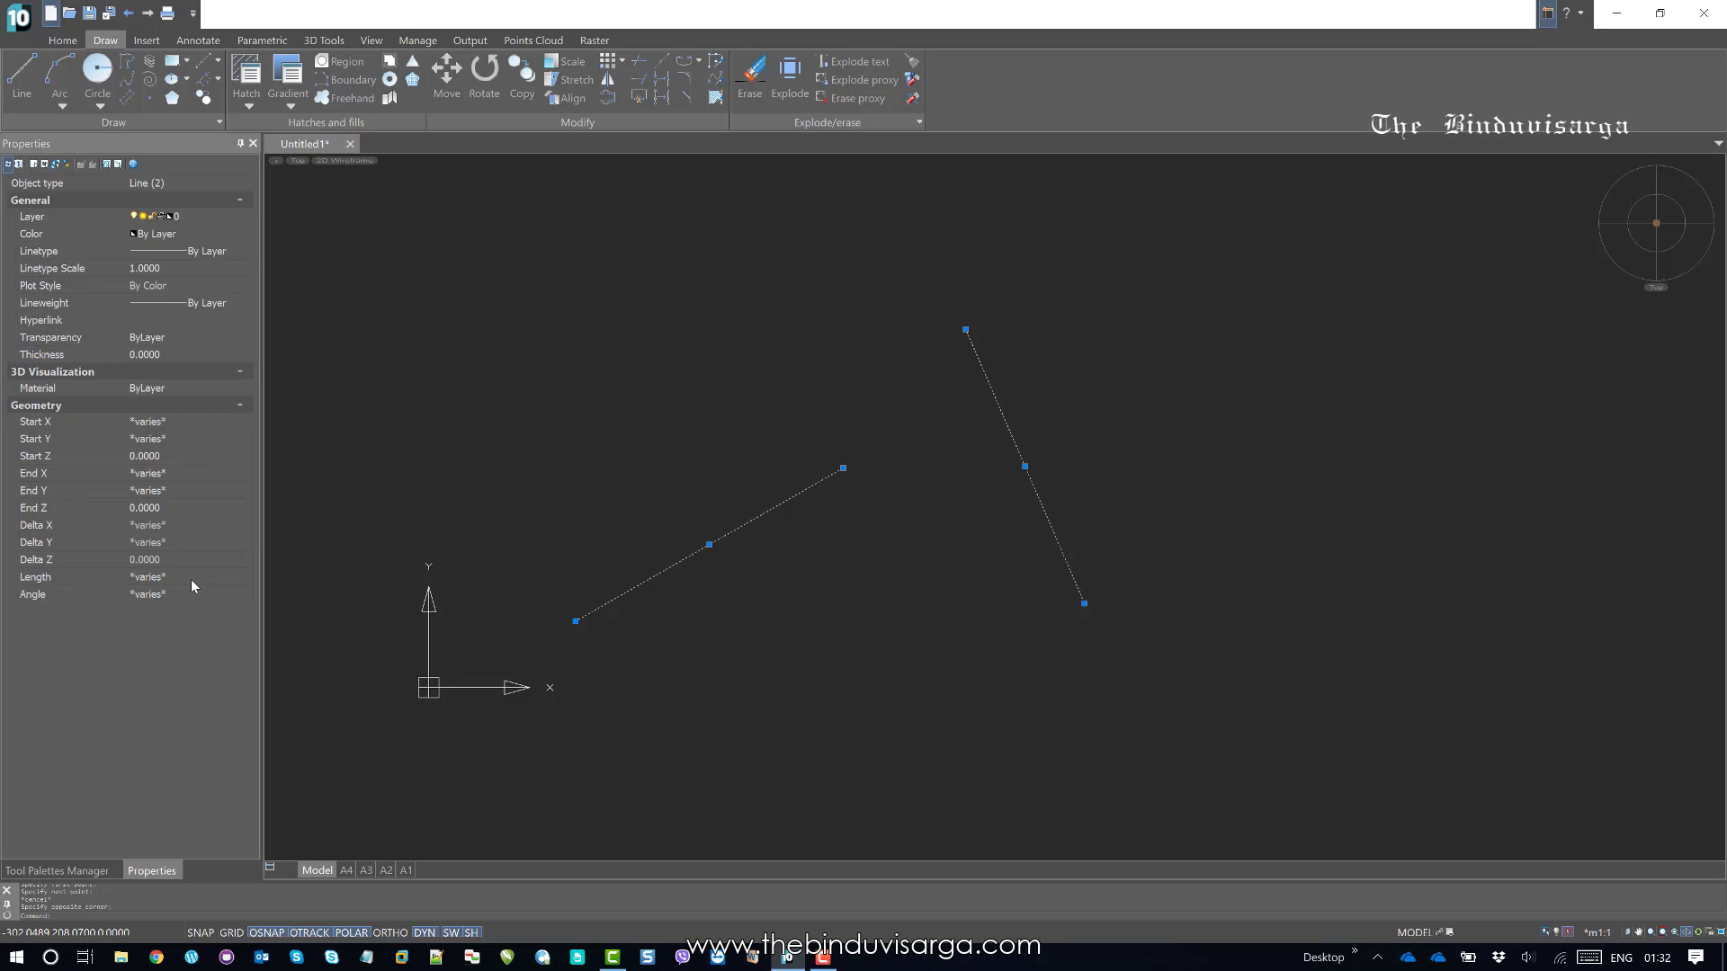
pyautogui.press('Escape')
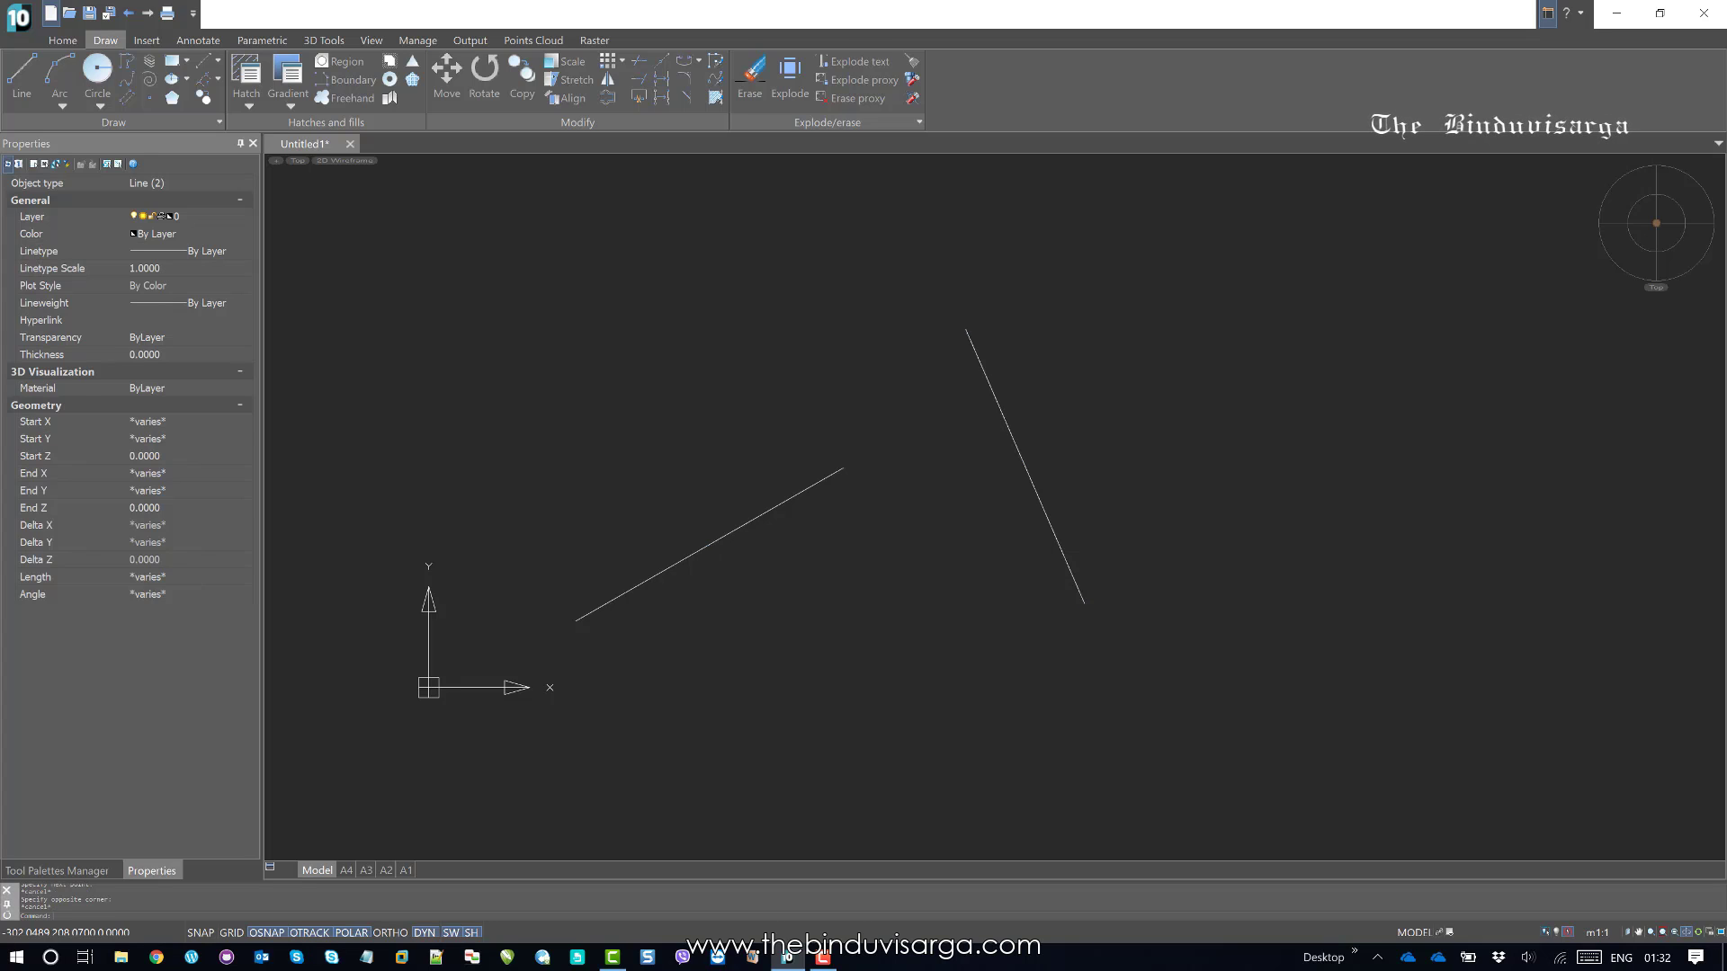
pyautogui.click(581, 619)
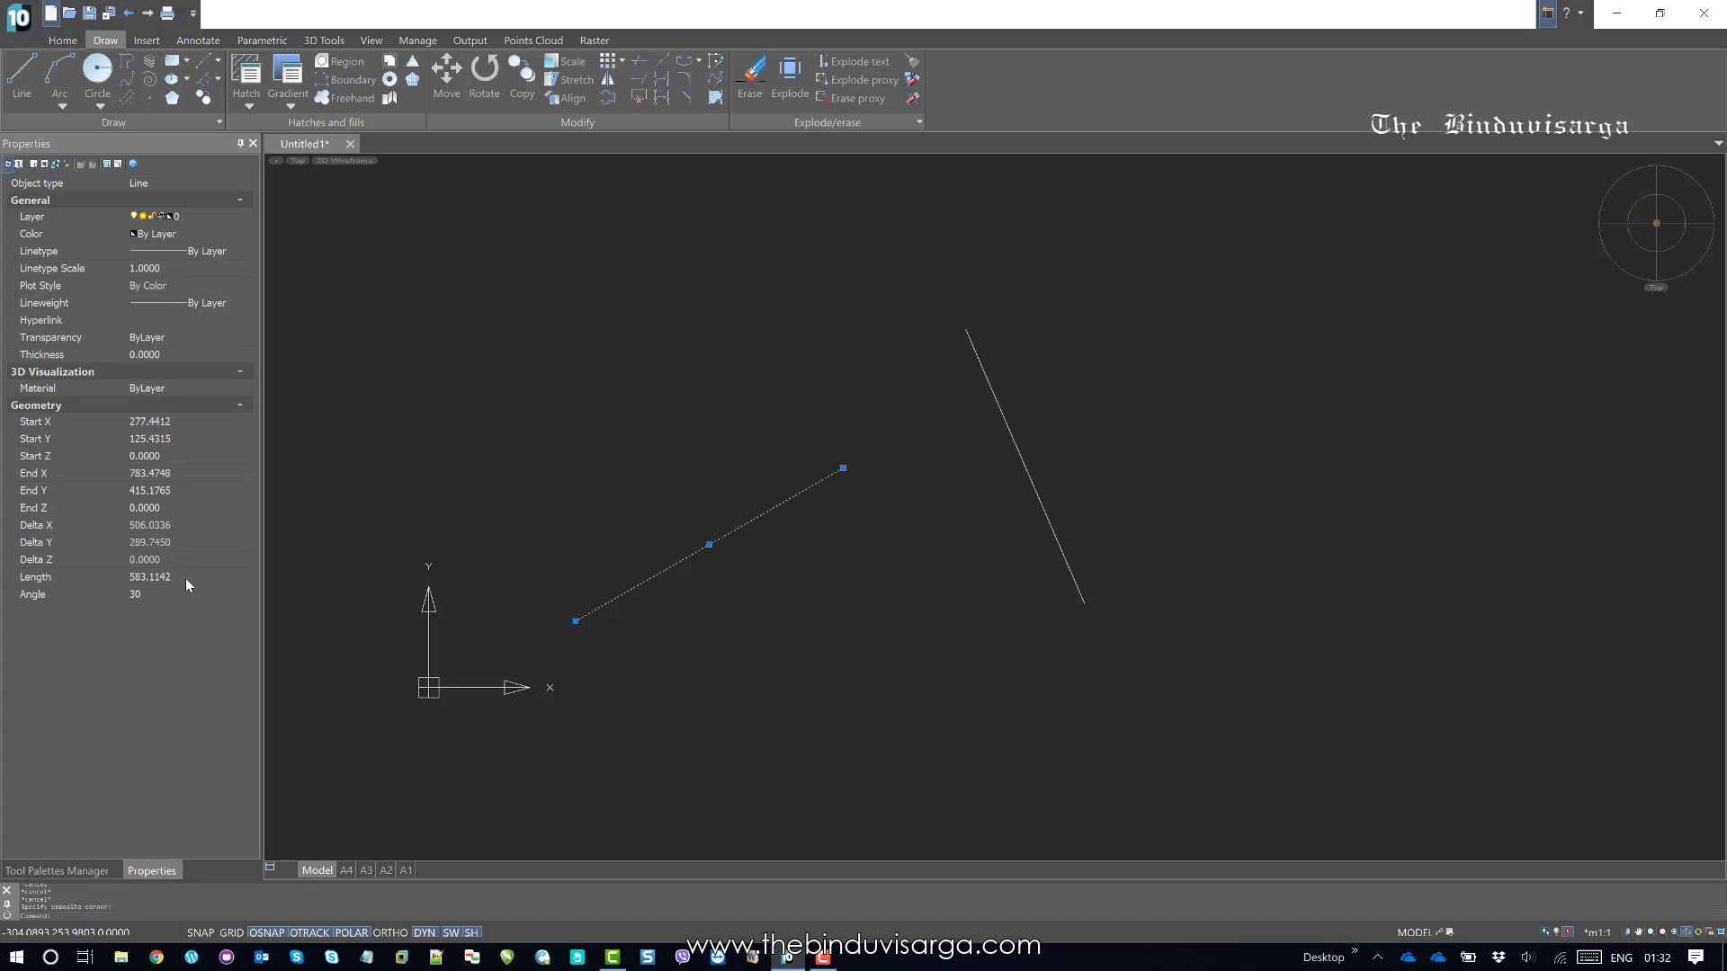
pyautogui.press('Escape')
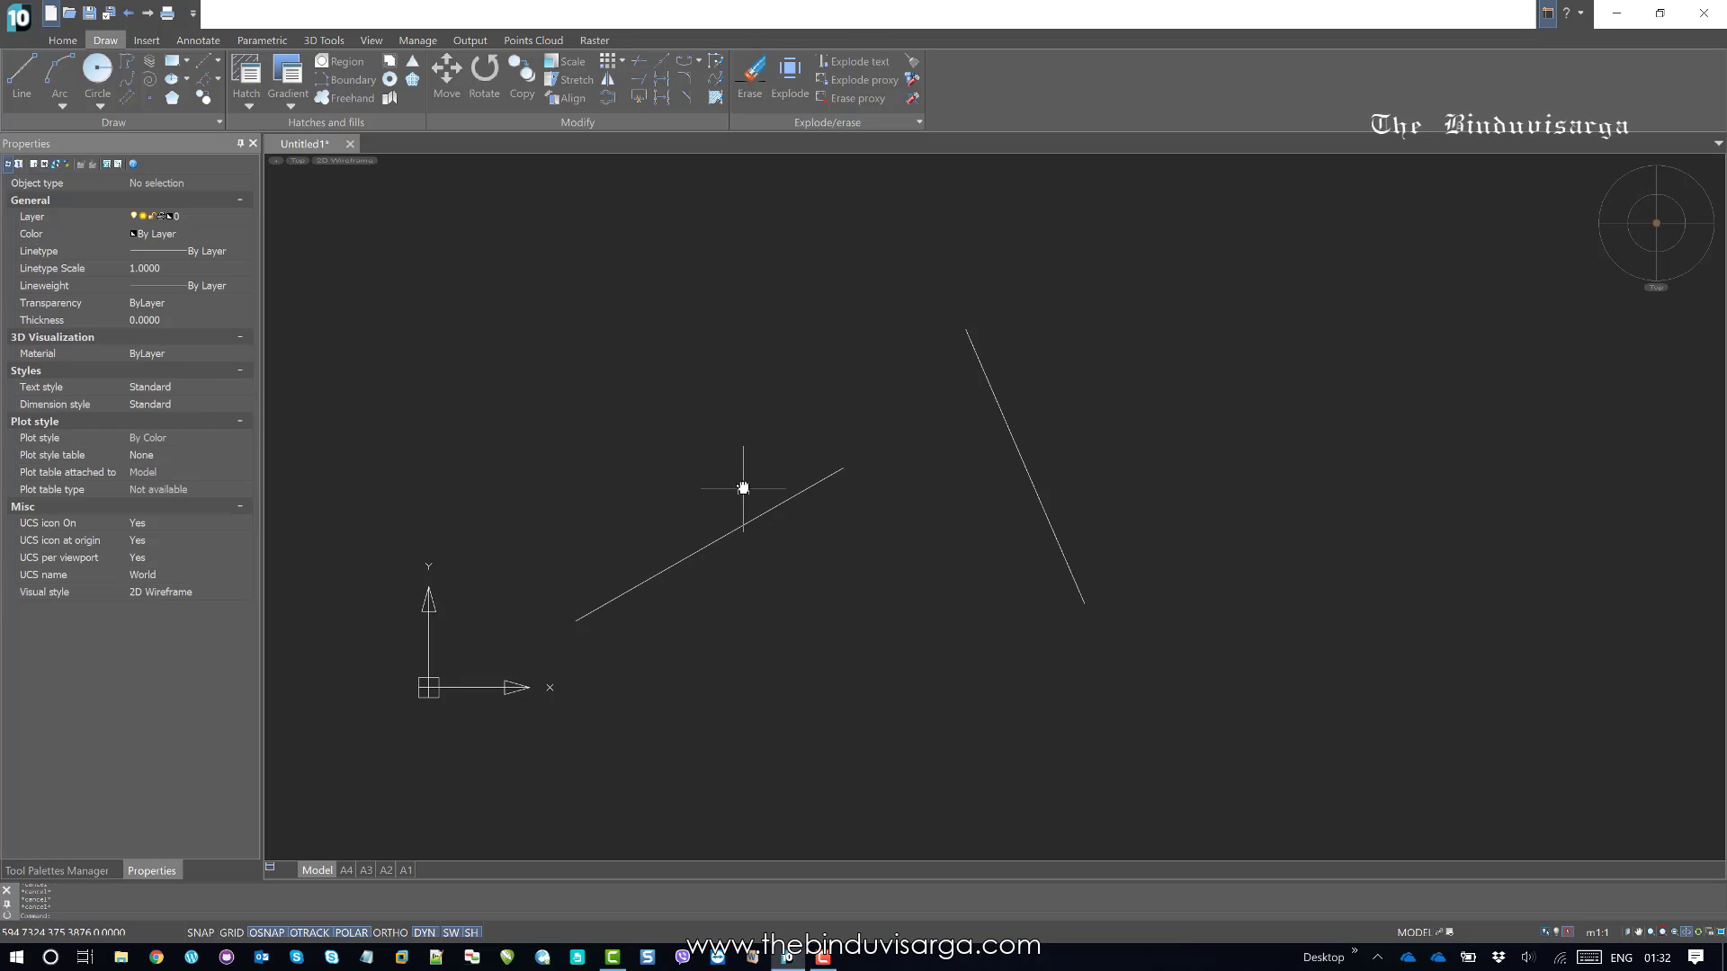
pyautogui.moveTo(736, 476); pyautogui.dragTo(750, 507, button='middle')
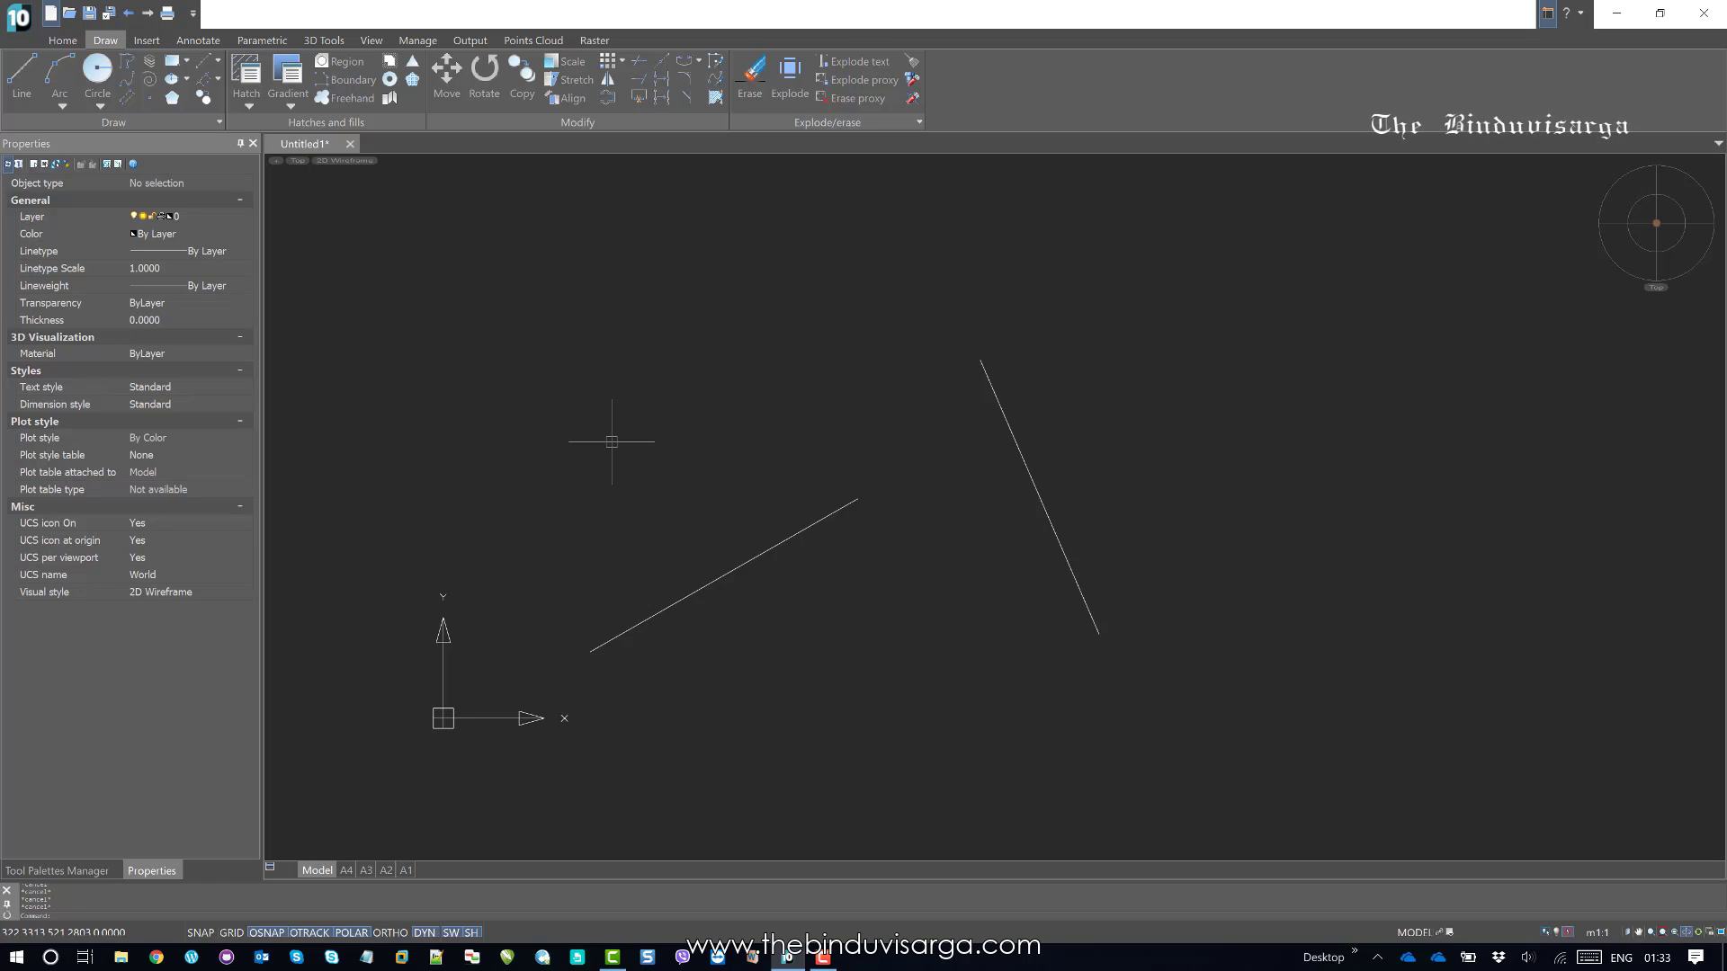
# Step: Delete both separate lines from the drawing
pyautogui.click(1217, 861)
pyautogui.click(1036, 800)
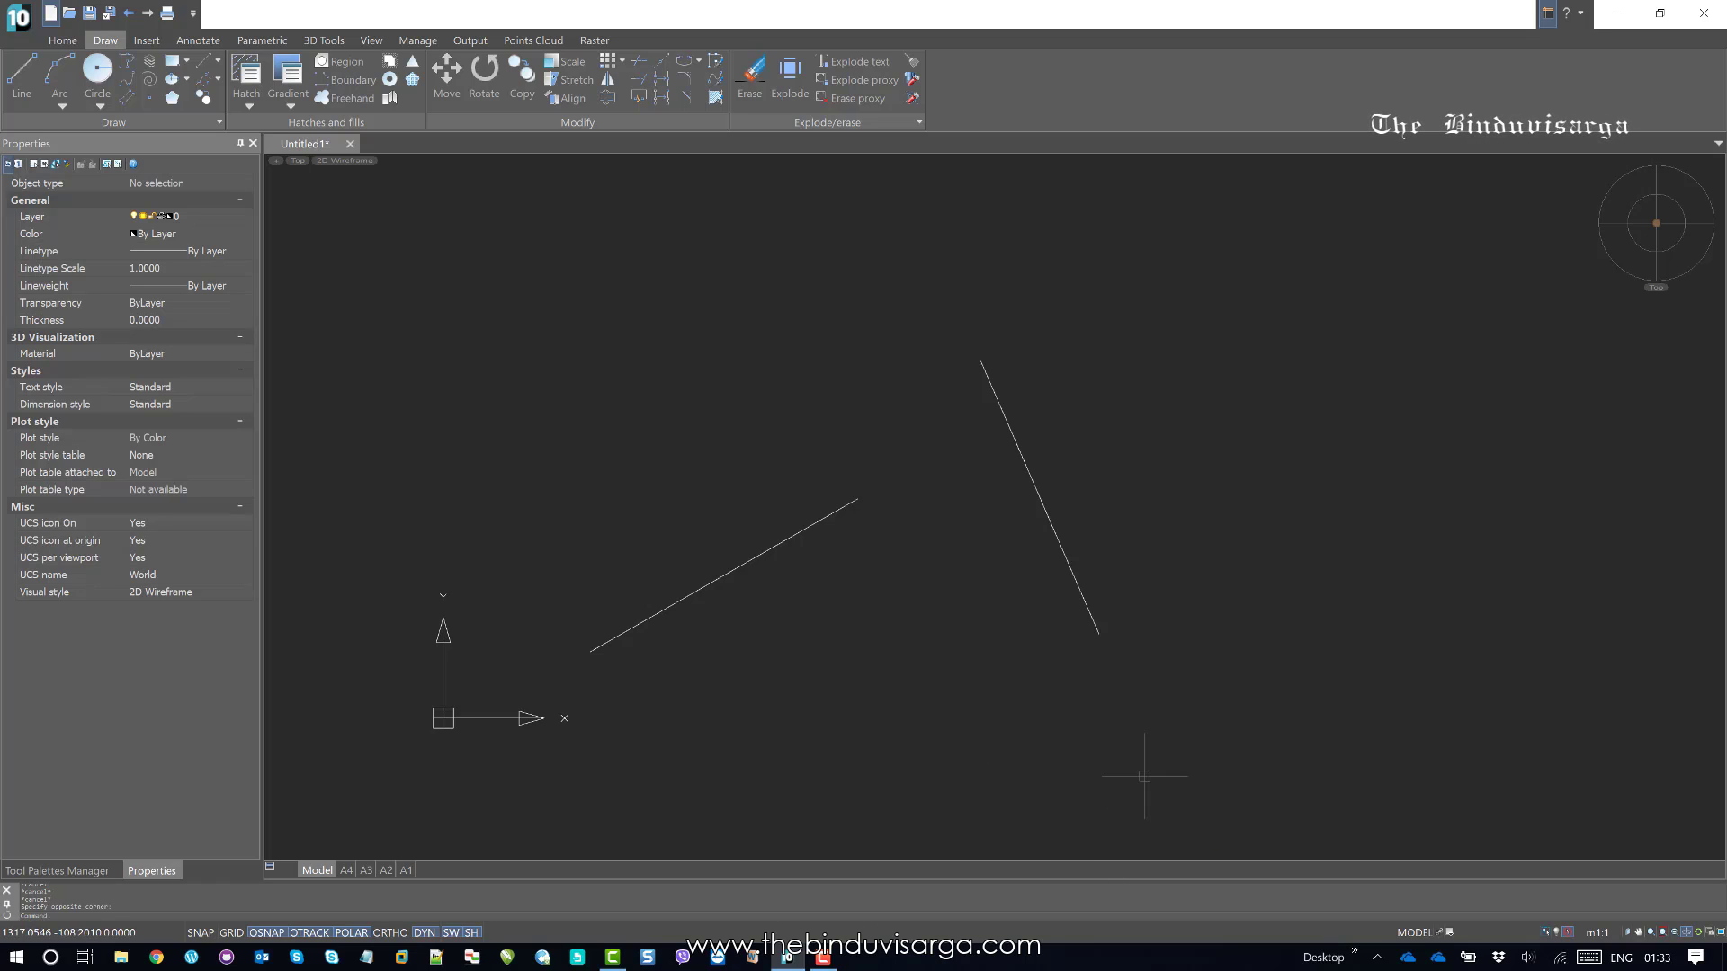
pyautogui.click(1144, 776)
pyautogui.click(748, 293)
pyautogui.press('Delete')
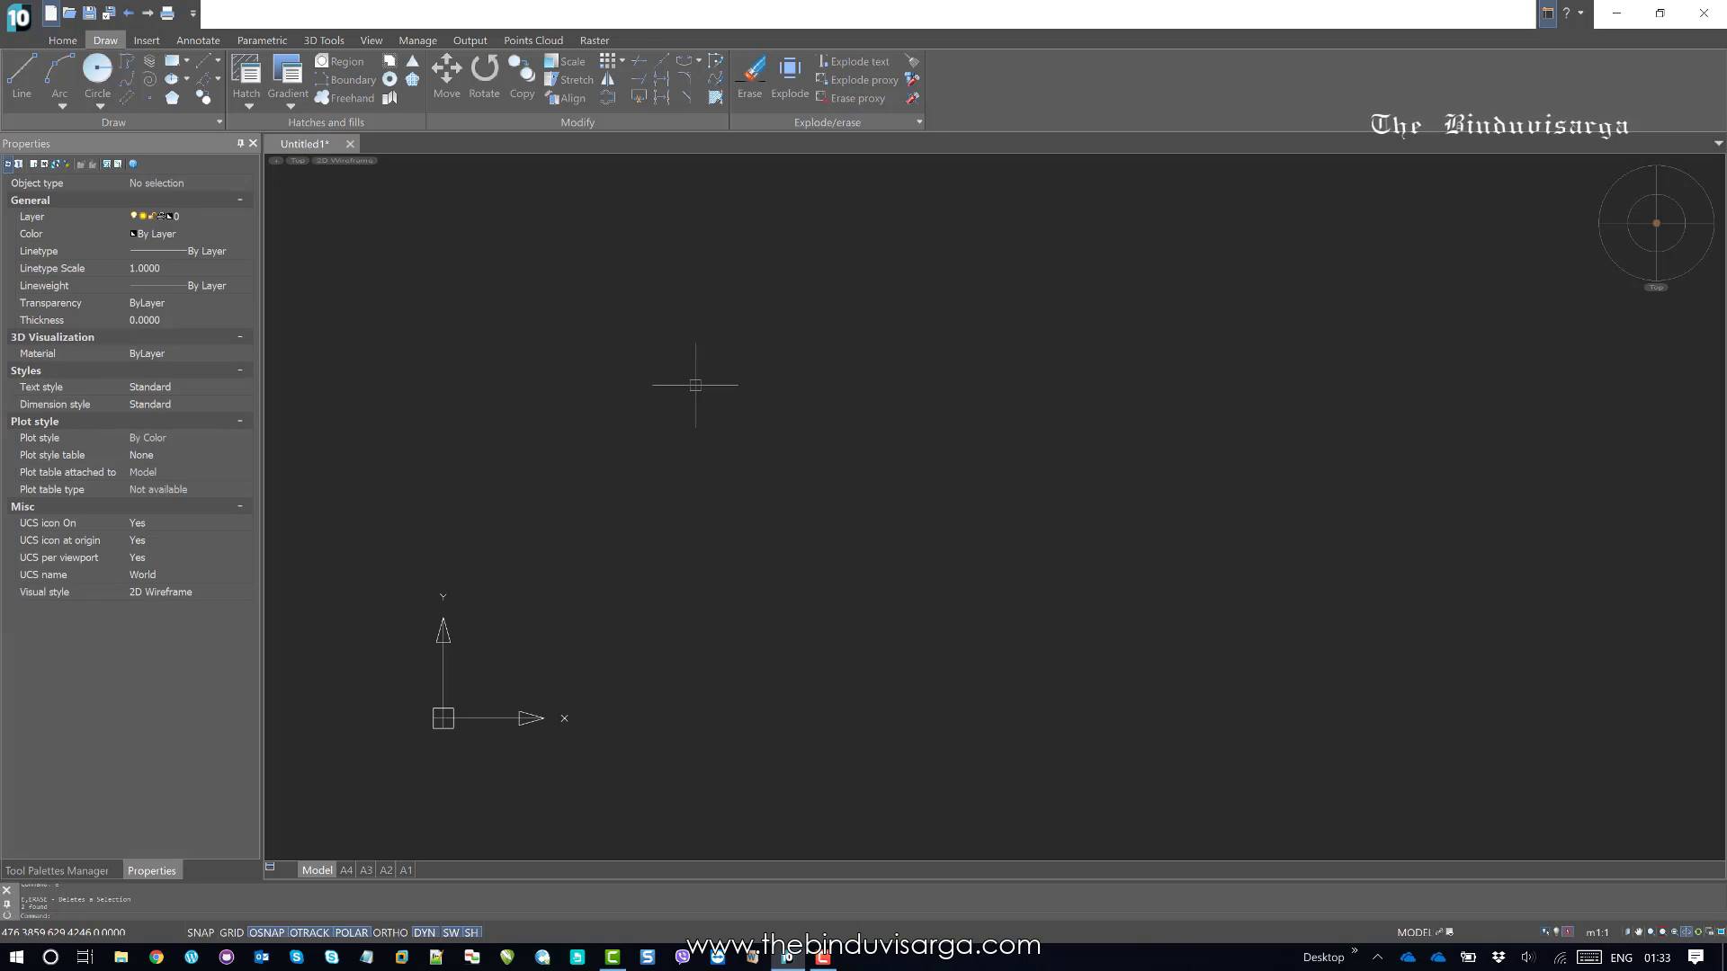
# Step: Draw a single line 300 units long at about 37°, starting above and beyond the UCS icon's X axis
pyautogui.write('l')
pyautogui.press('Return')
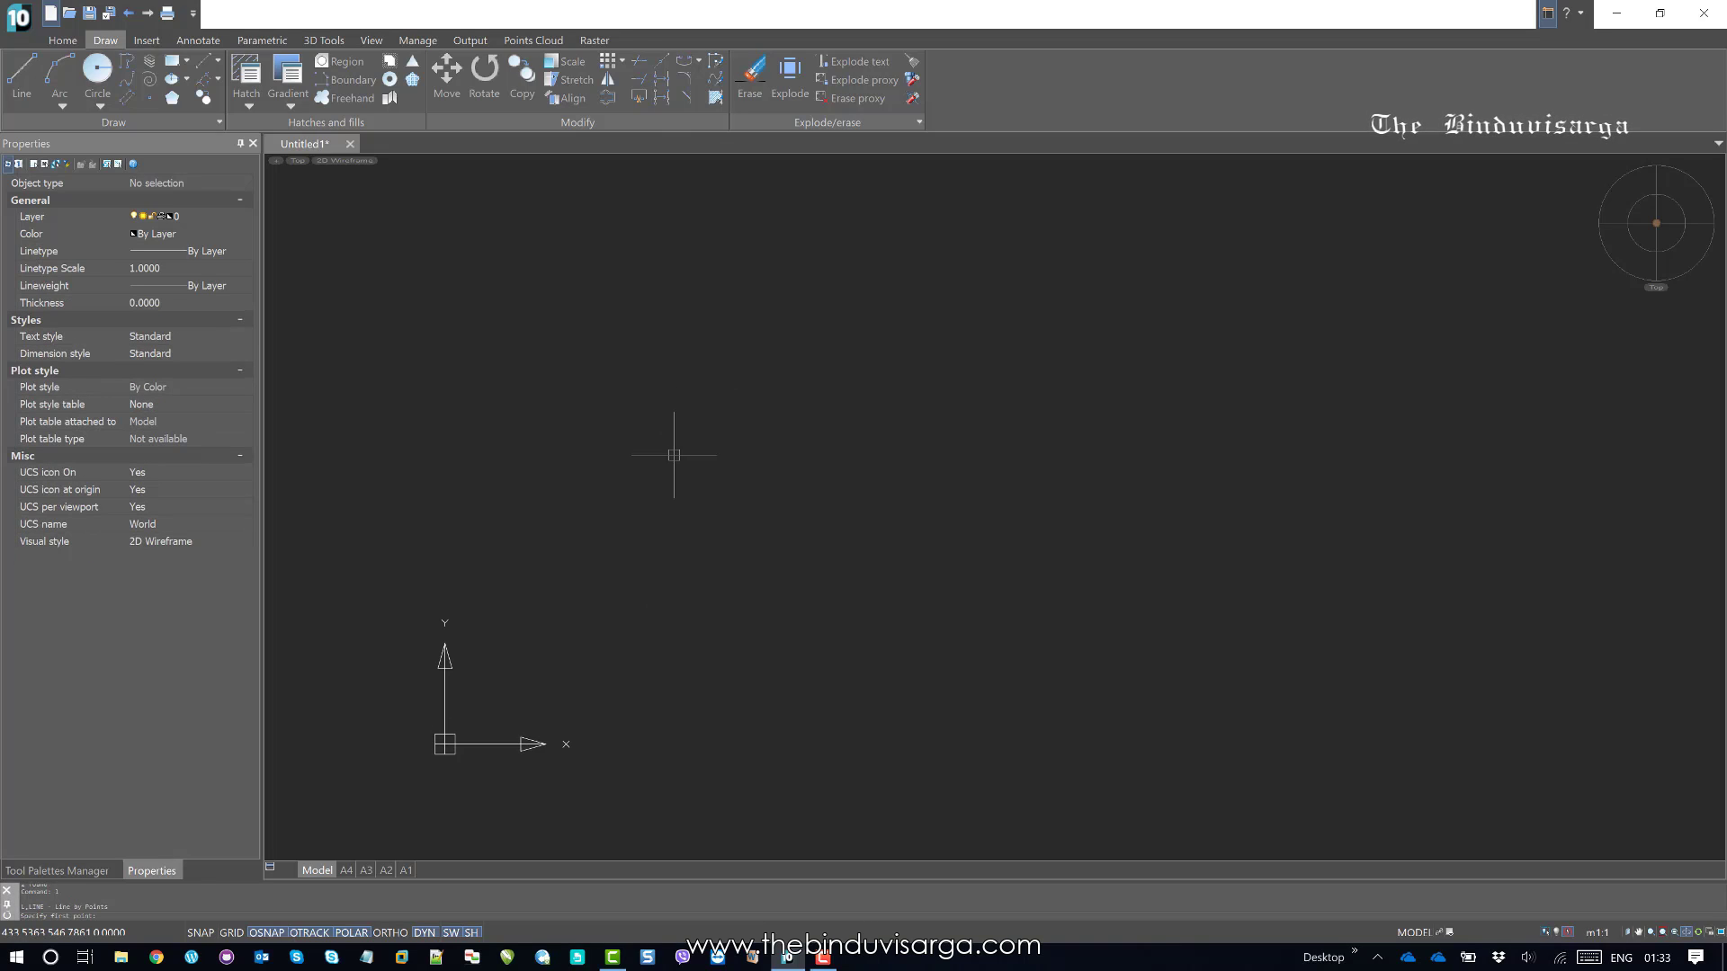
pyautogui.click(592, 658)
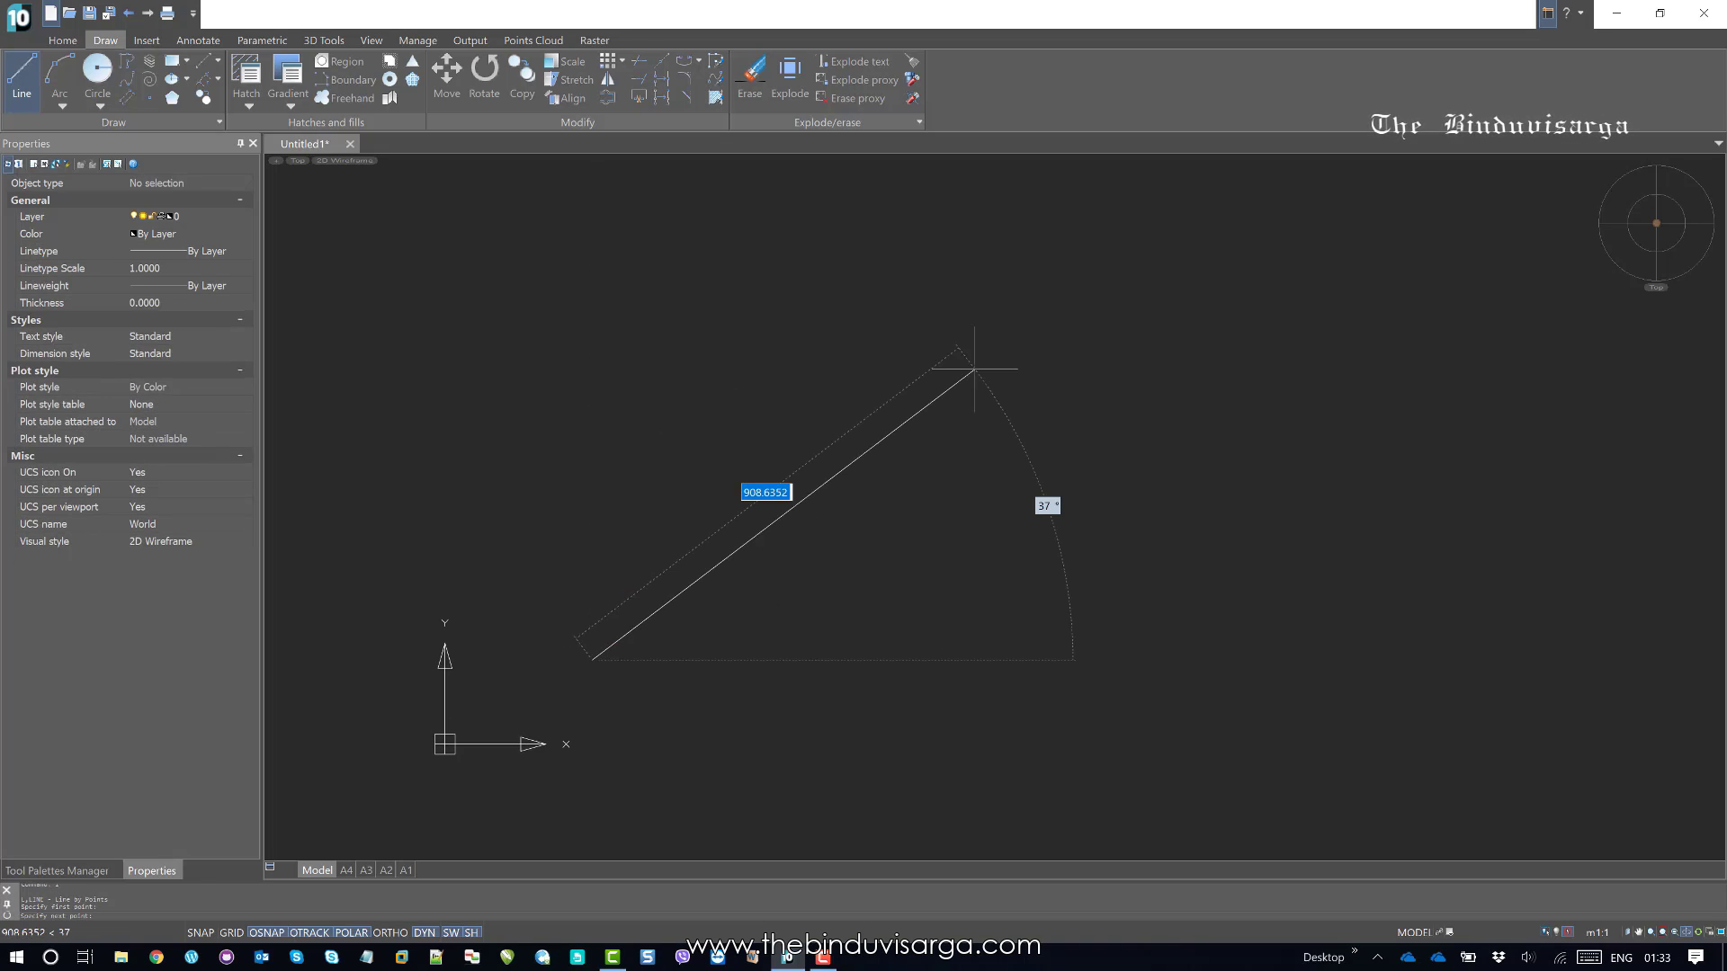
pyautogui.write('300')
pyautogui.press('Return')
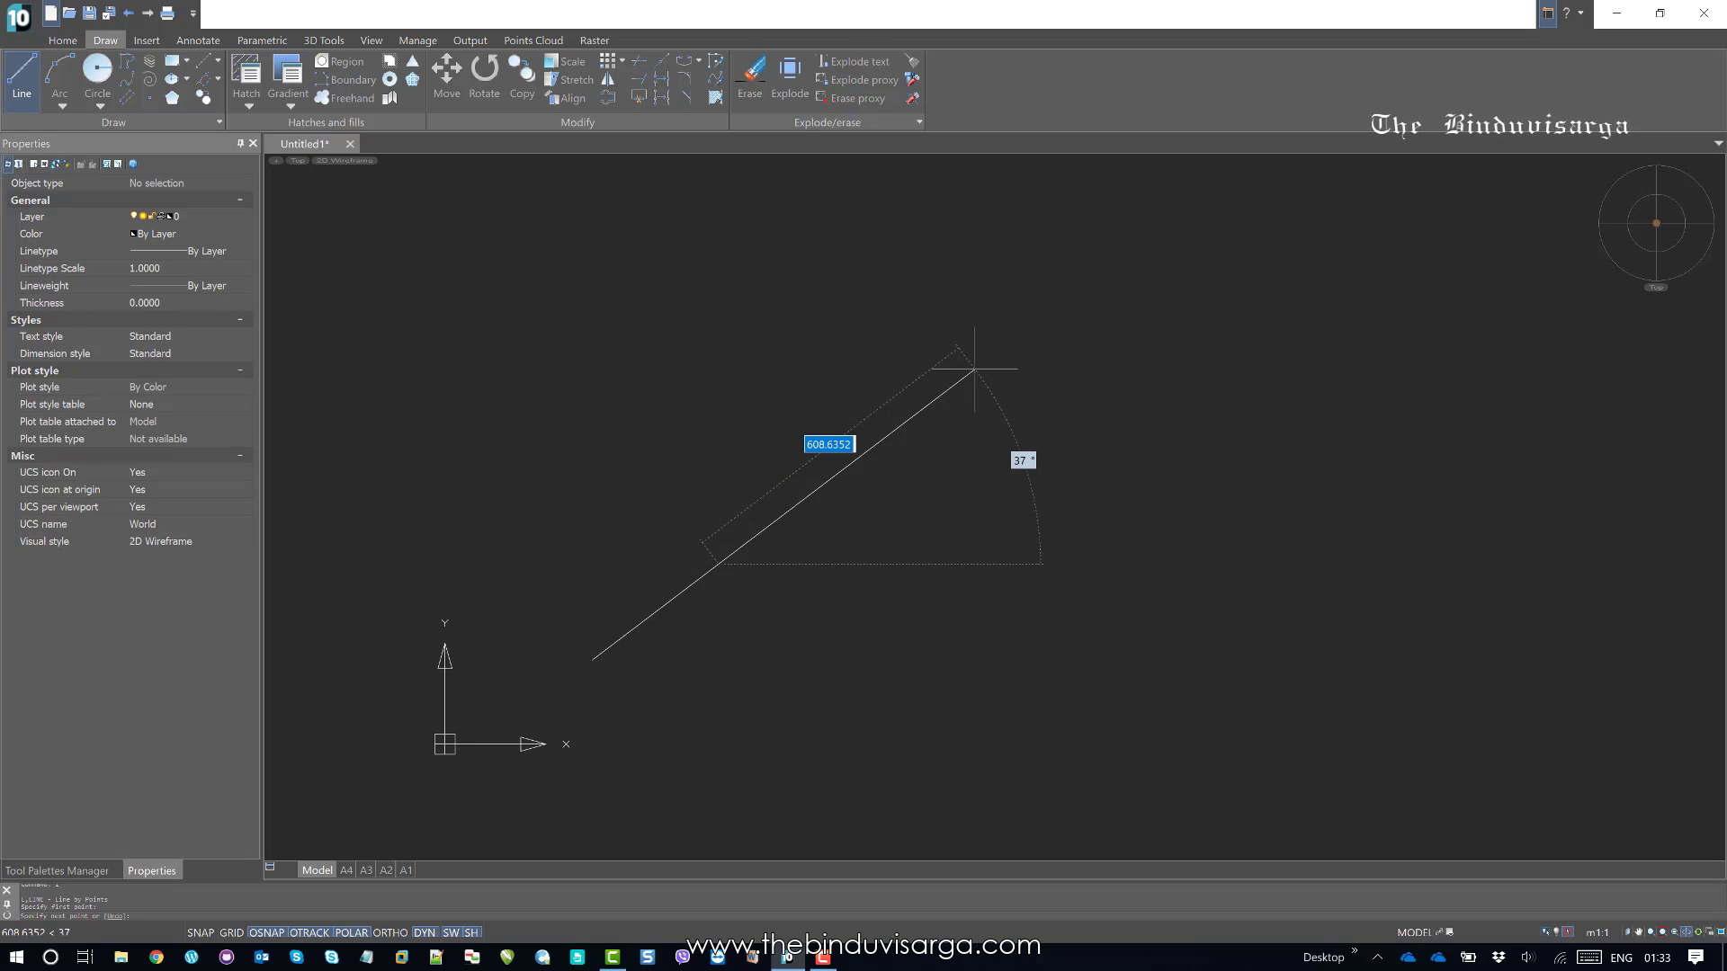
pyautogui.press('Return')
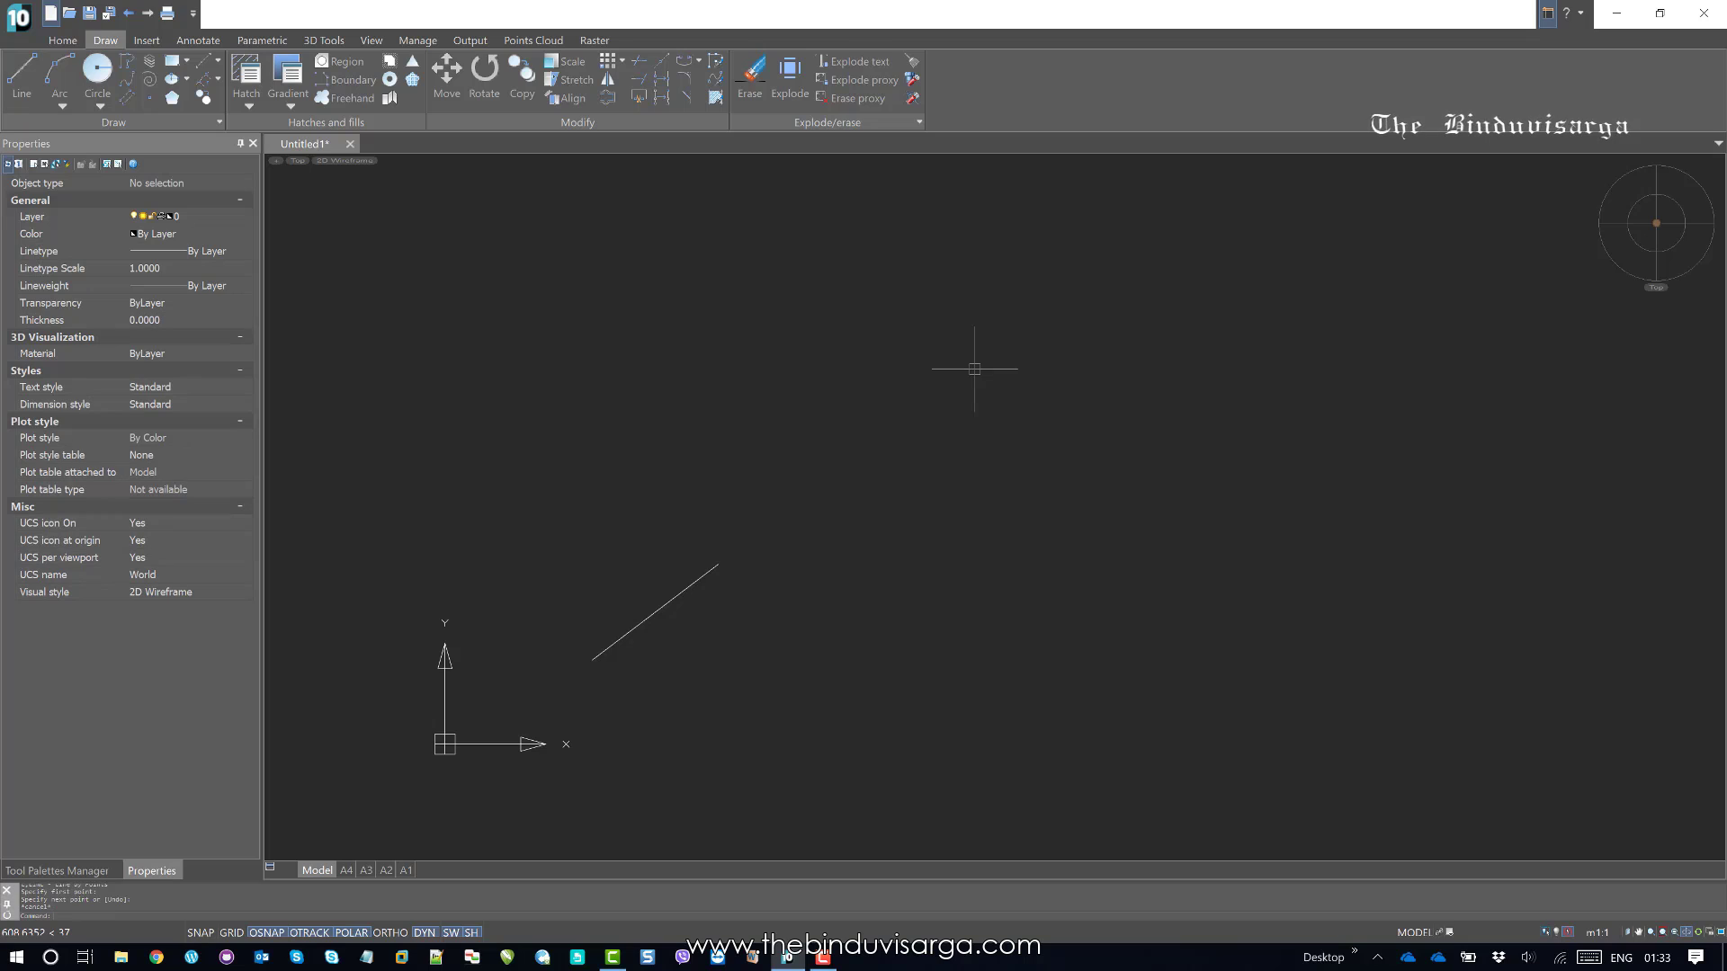
# Step: Select the new 37° line and check its length and angle in the properties
pyautogui.moveTo(763, 694); pyautogui.dragTo(618, 502)
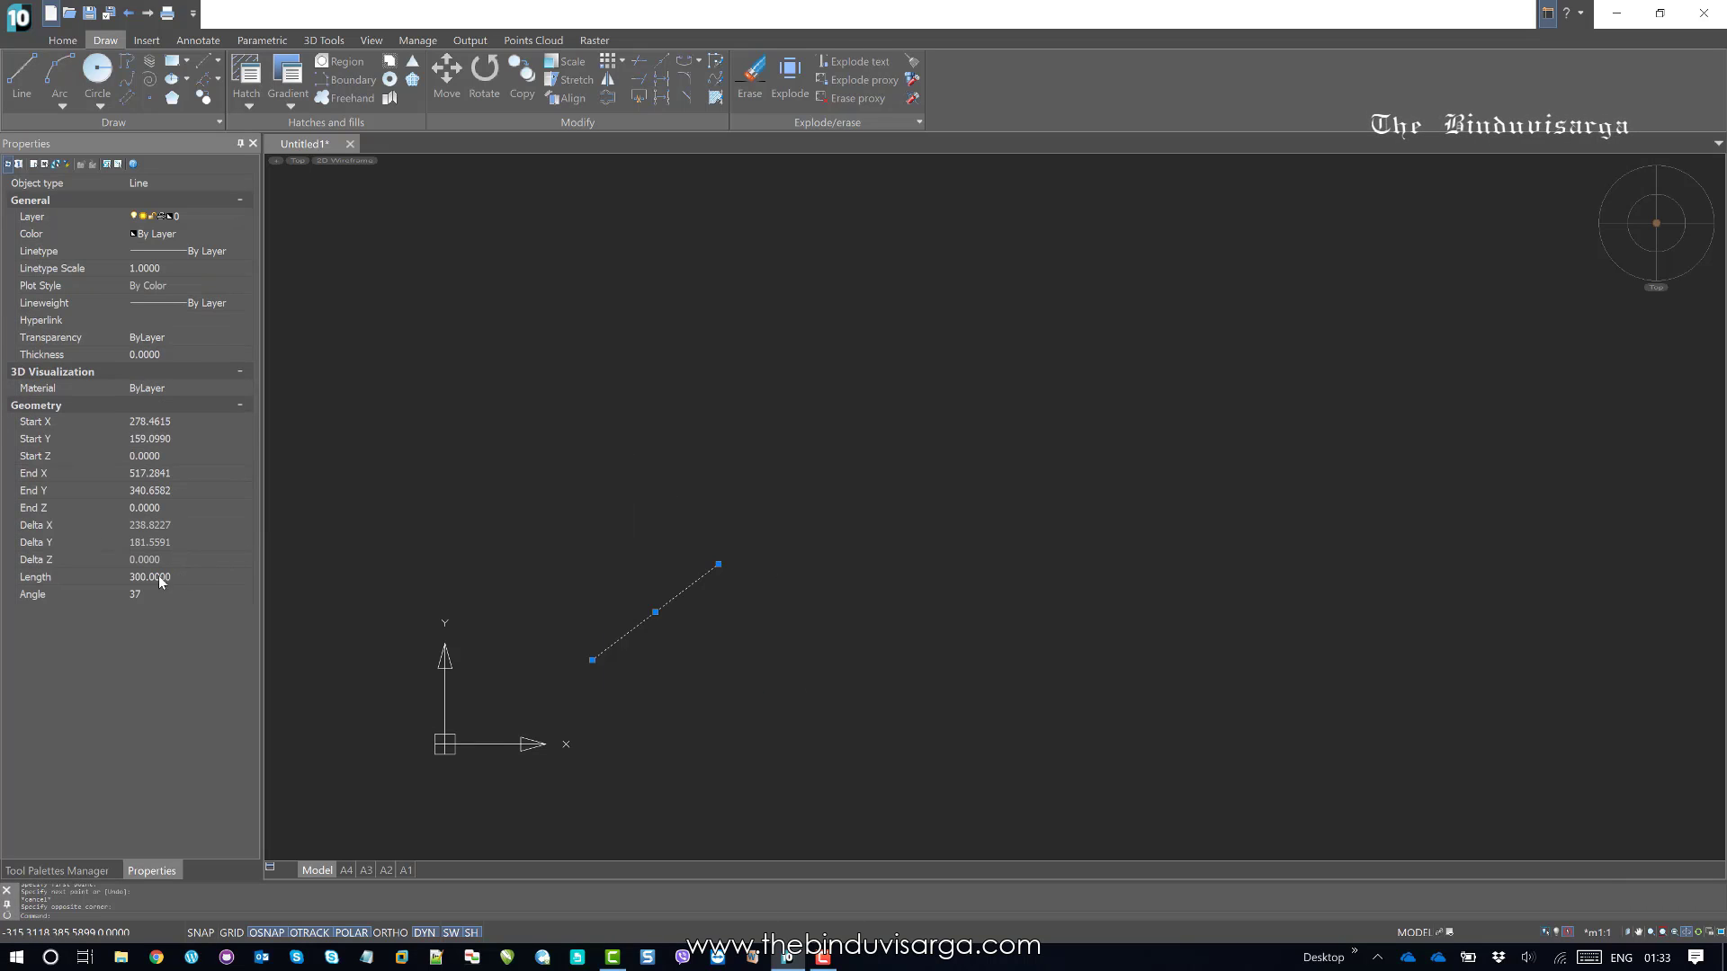
pyautogui.press('Escape')
pyautogui.press('Escape')
pyautogui.press('Escape')
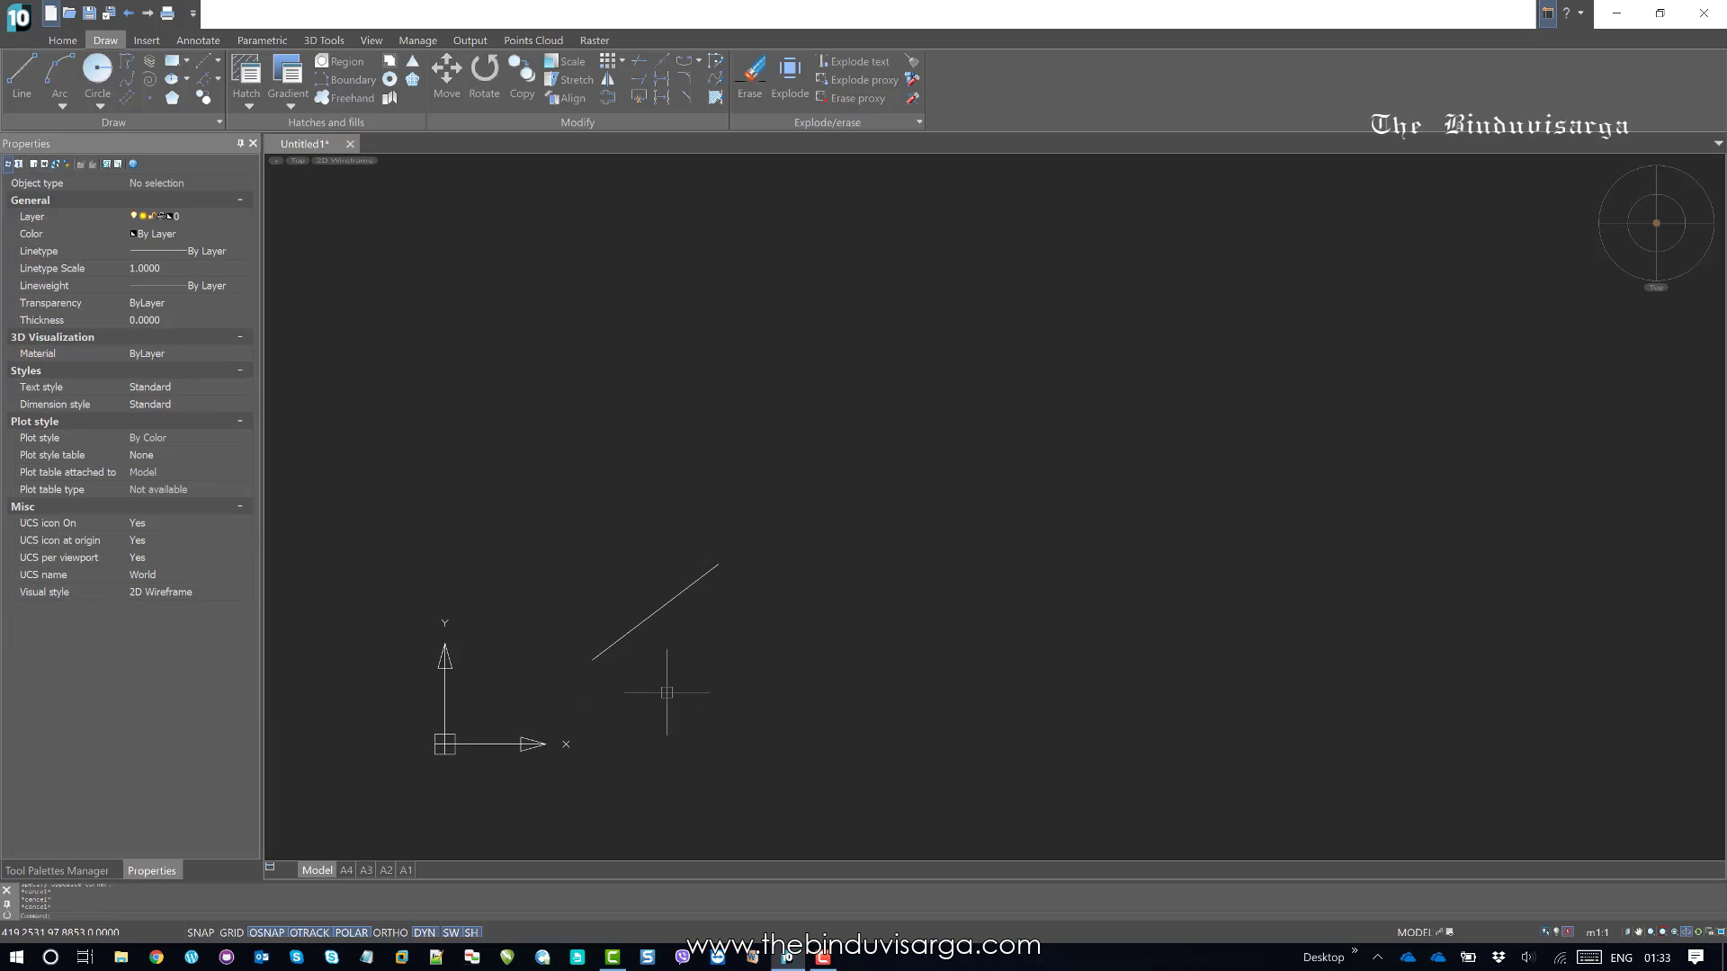
# Step: Draw a second line 200 units long at about 32° below the 300-unit line
pyautogui.write('l')
pyautogui.press('Return')
pyautogui.click(691, 727)
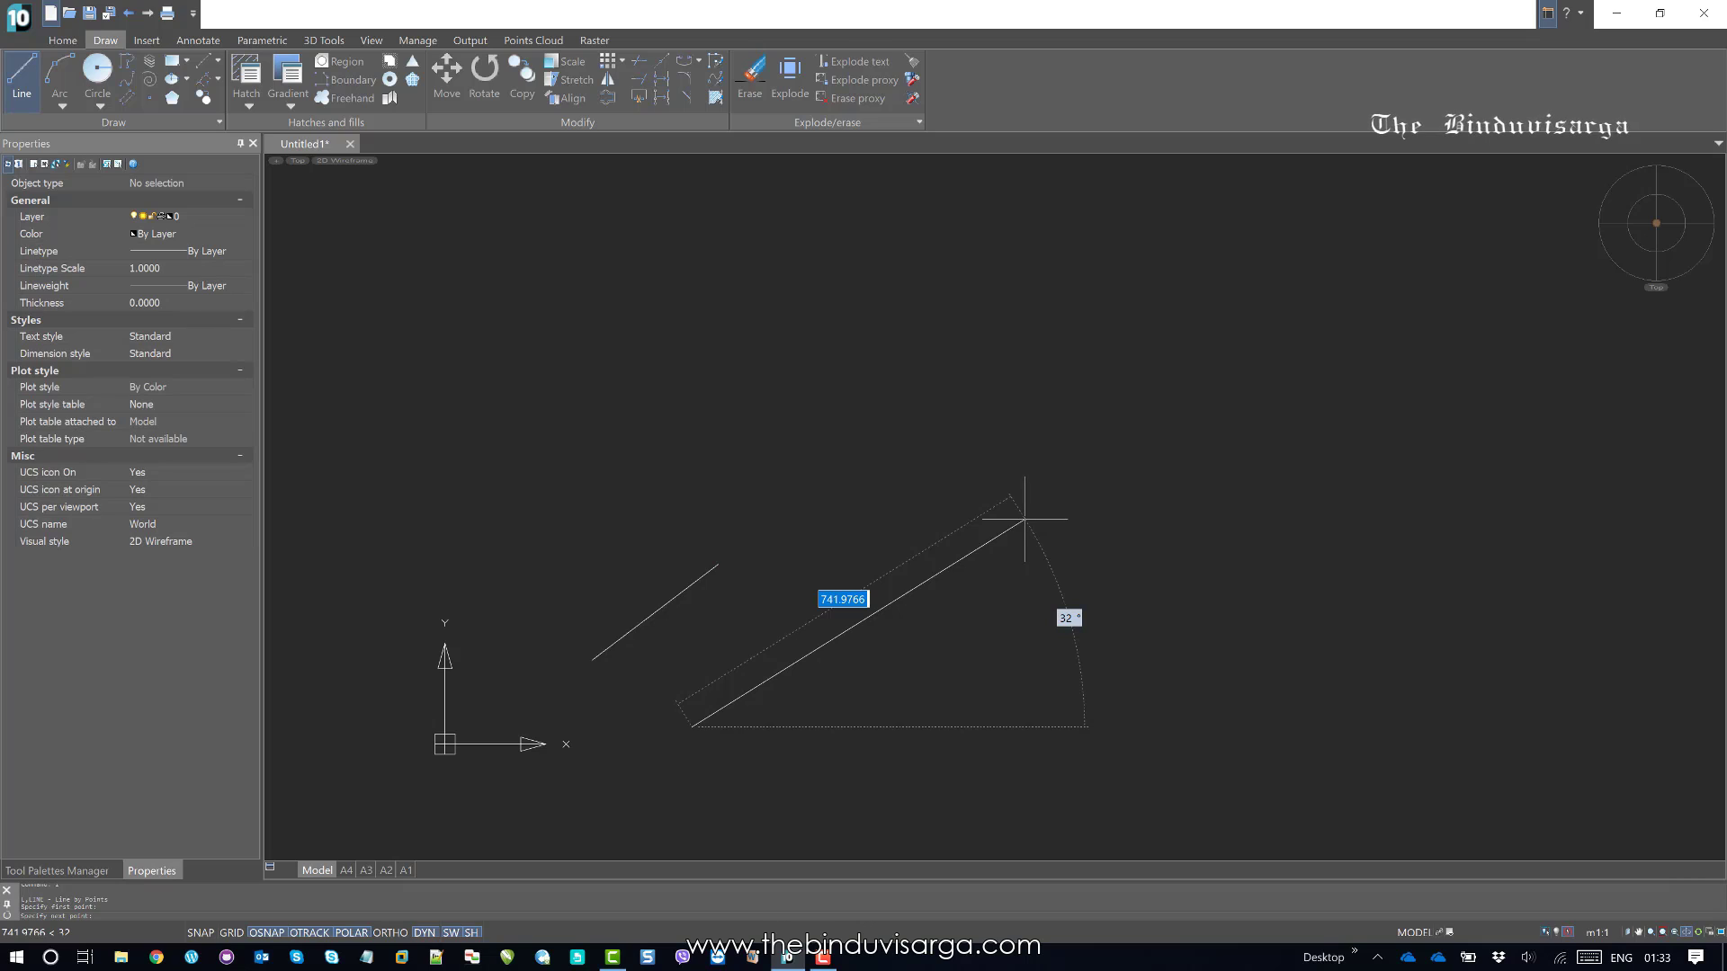
pyautogui.write('200')
pyautogui.press('Tab')
pyautogui.press('Return')
pyautogui.press('Return')
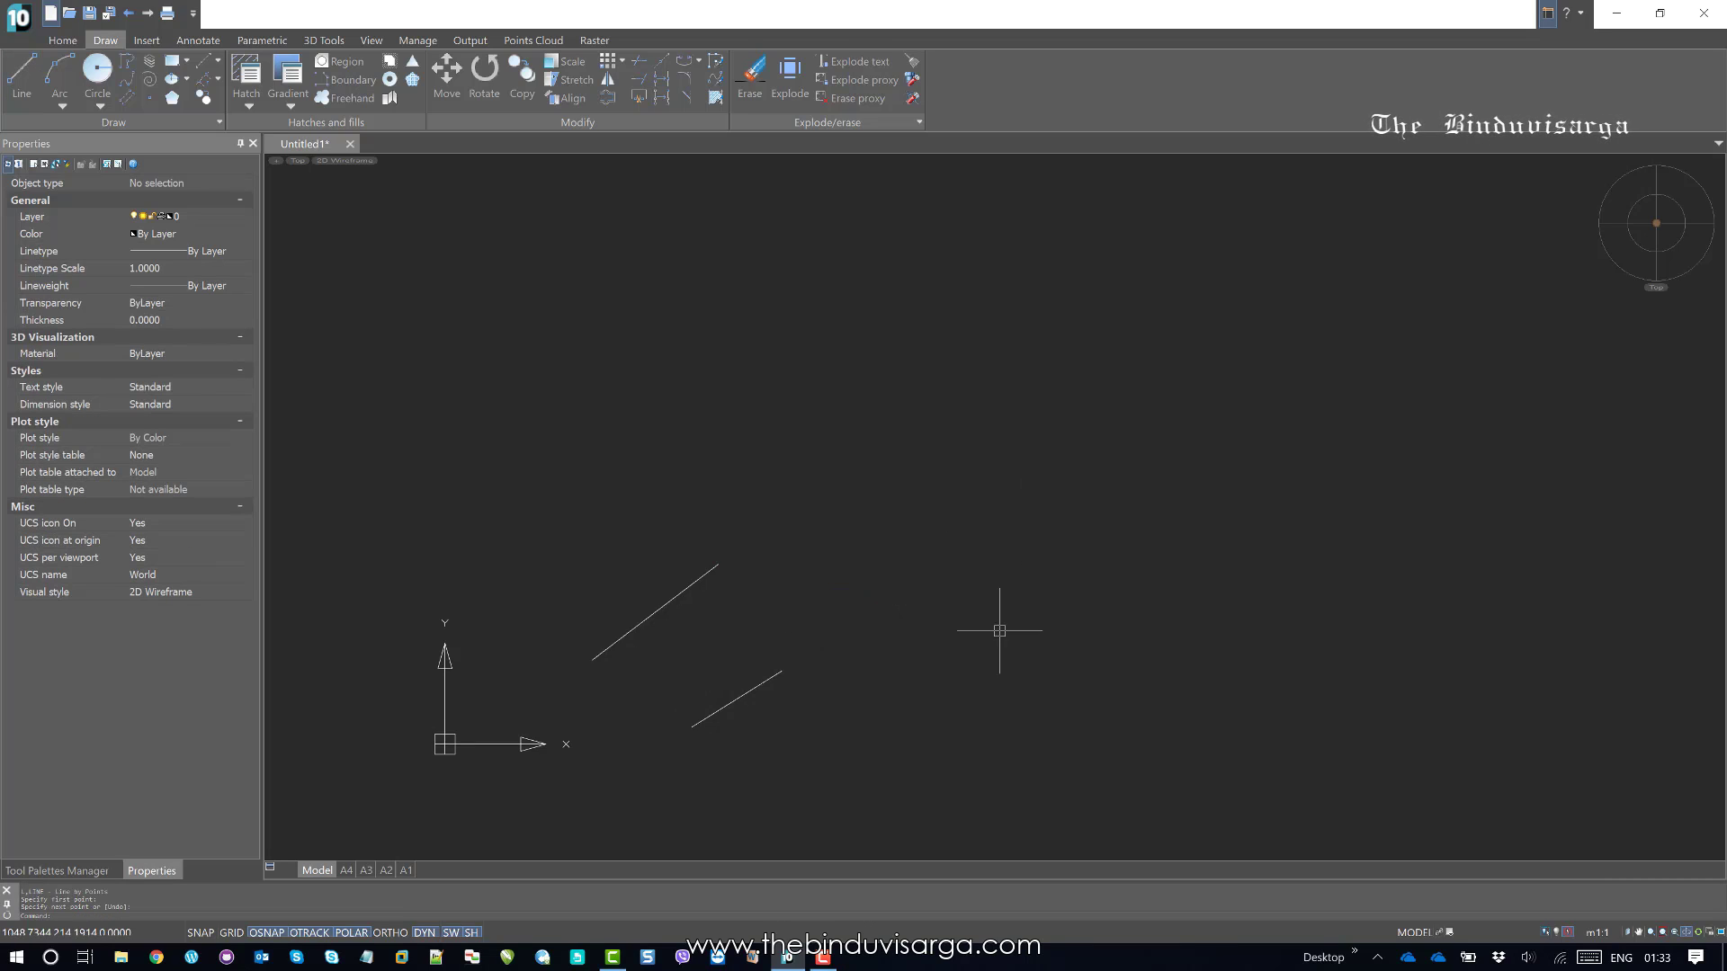
# Step: Check the length of the 200-unit line in its properties, and reselect the lines individually
pyautogui.click(858, 698)
pyautogui.click(743, 655)
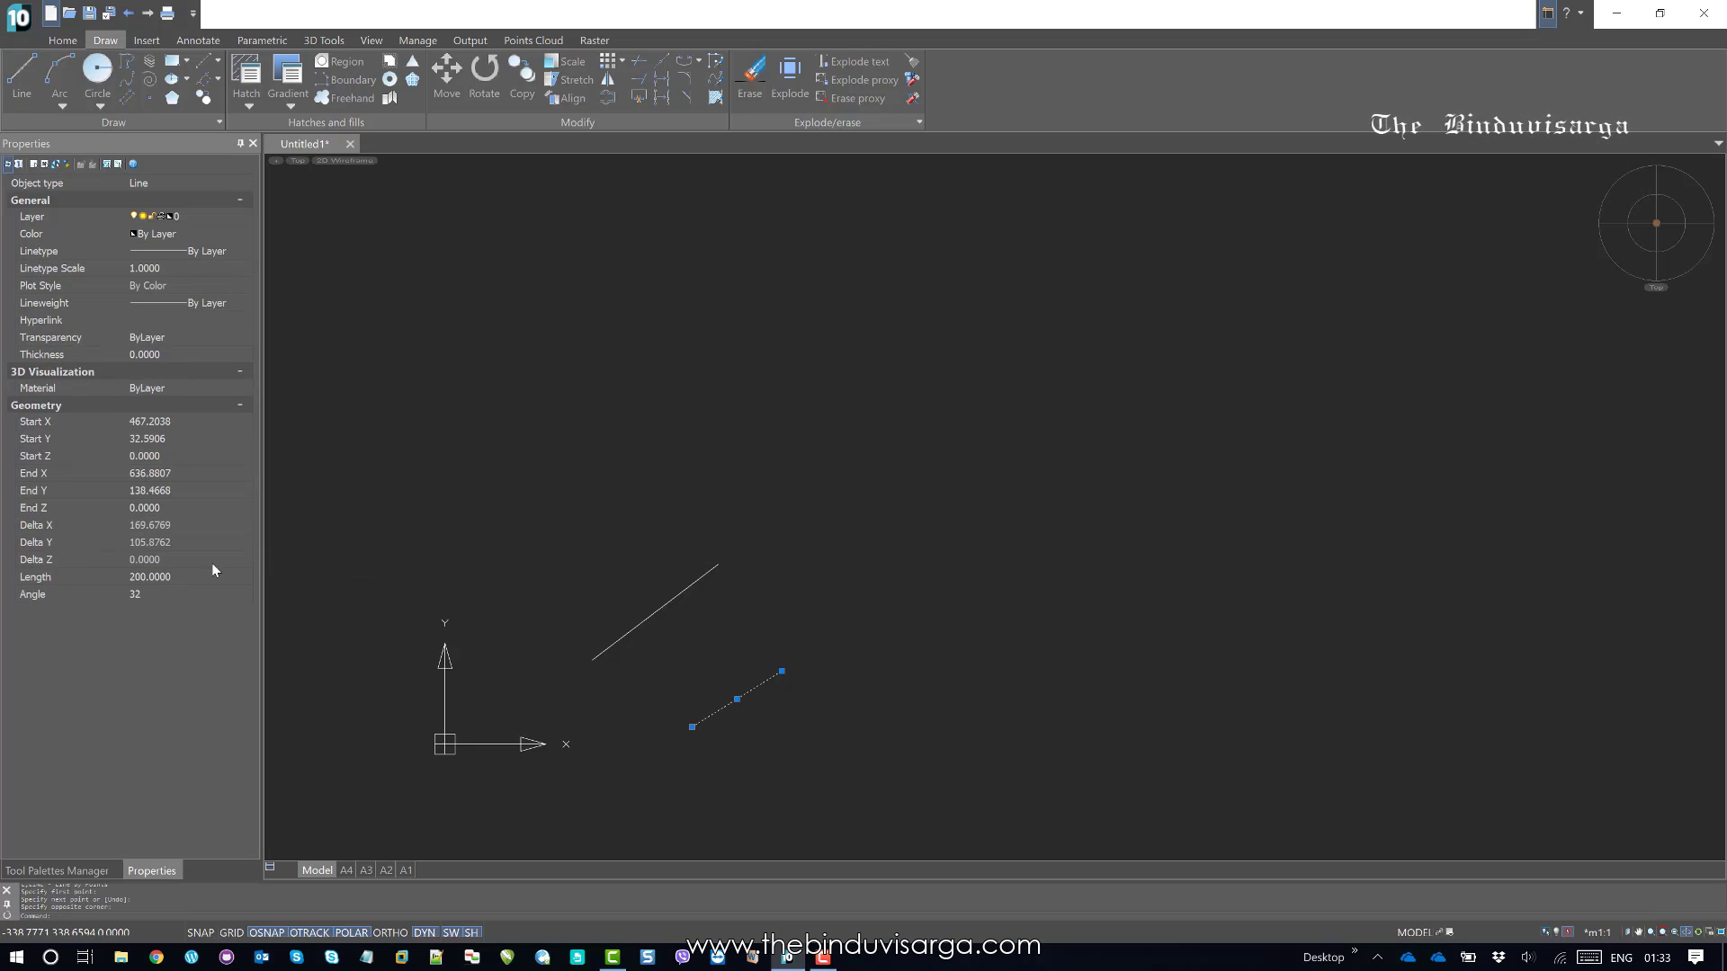
pyautogui.press('Escape')
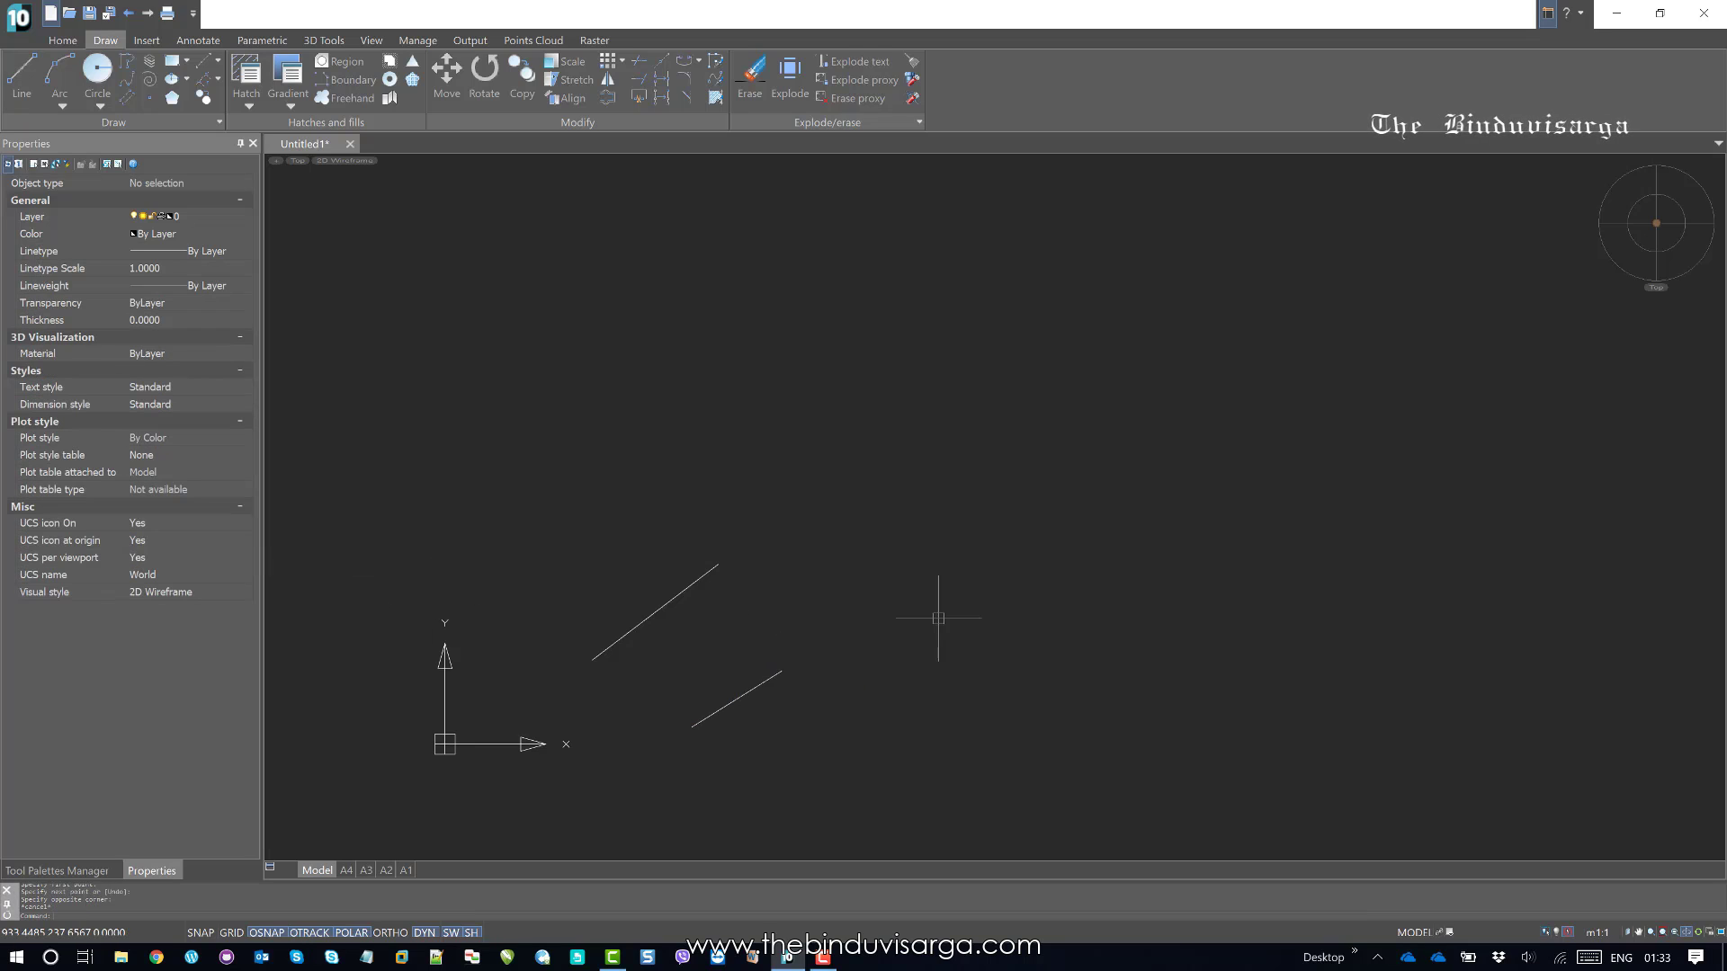
pyautogui.press('Escape')
pyautogui.click(781, 617)
pyautogui.click(649, 526)
pyautogui.press('Escape')
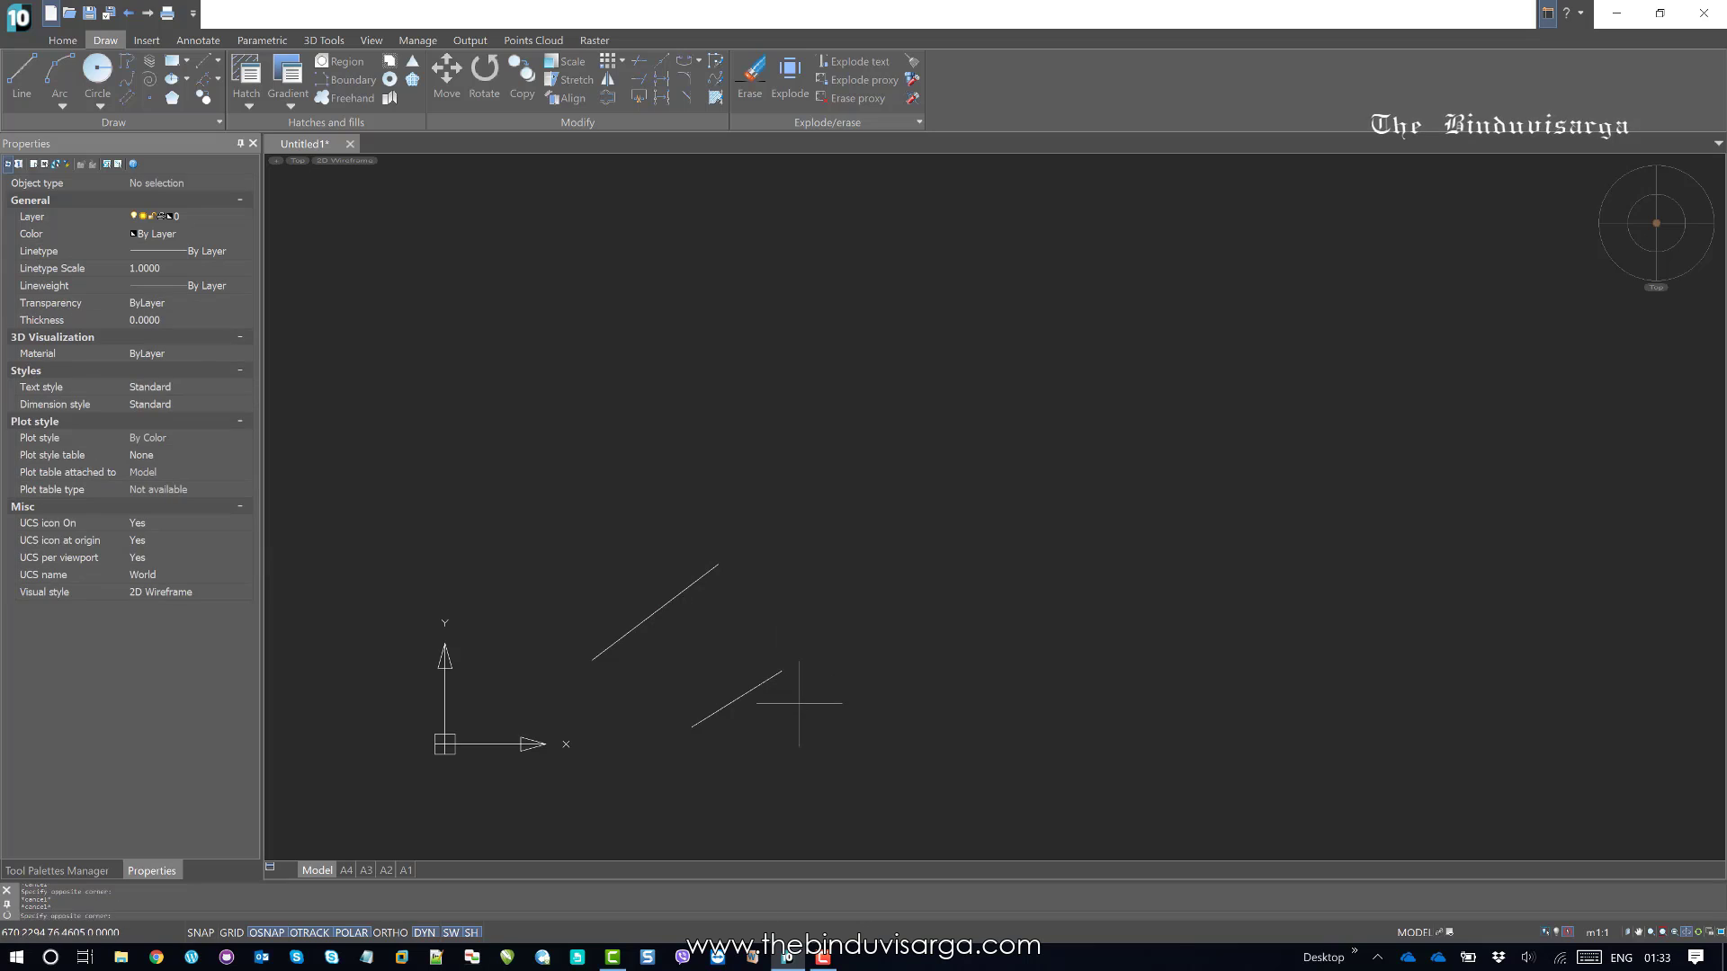
pyautogui.click(778, 673)
pyautogui.press('Escape')
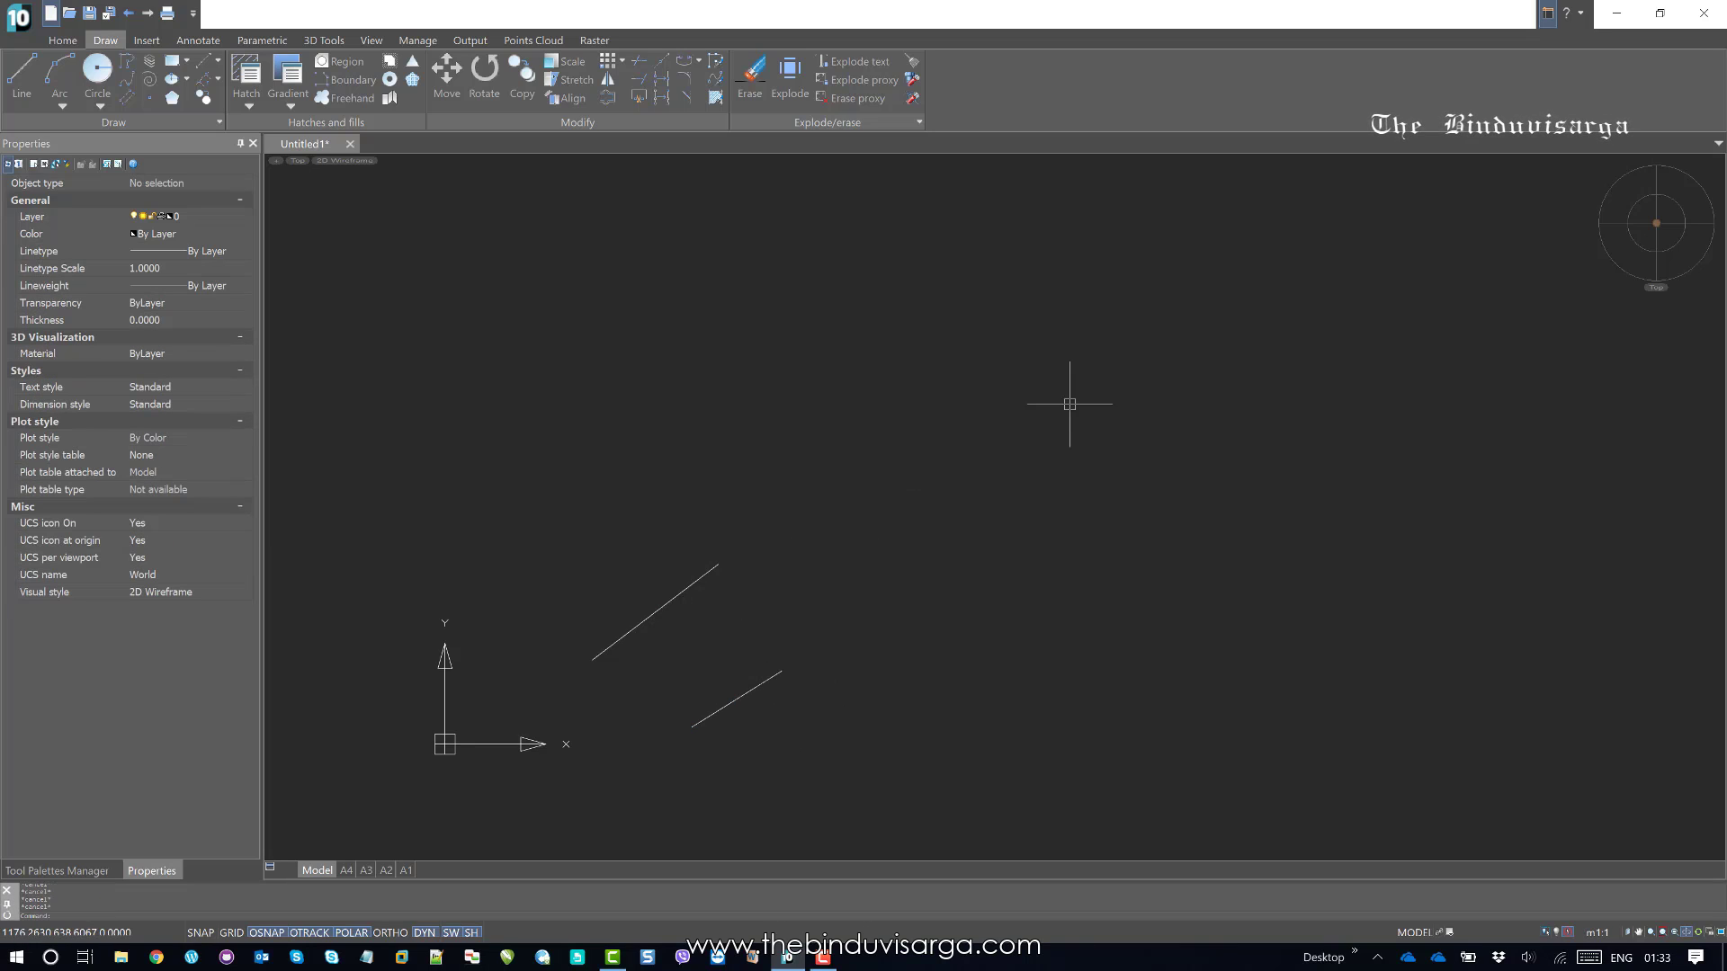
# Step: Draw a long chain of connected, crossing line segments in the empty area beyond the two short lines
pyautogui.moveTo(1067, 397); pyautogui.dragTo(1055, 427, button='middle')
pyautogui.press('l')
pyautogui.press('Return')
pyautogui.click(998, 412)
pyautogui.click(1459, 250)
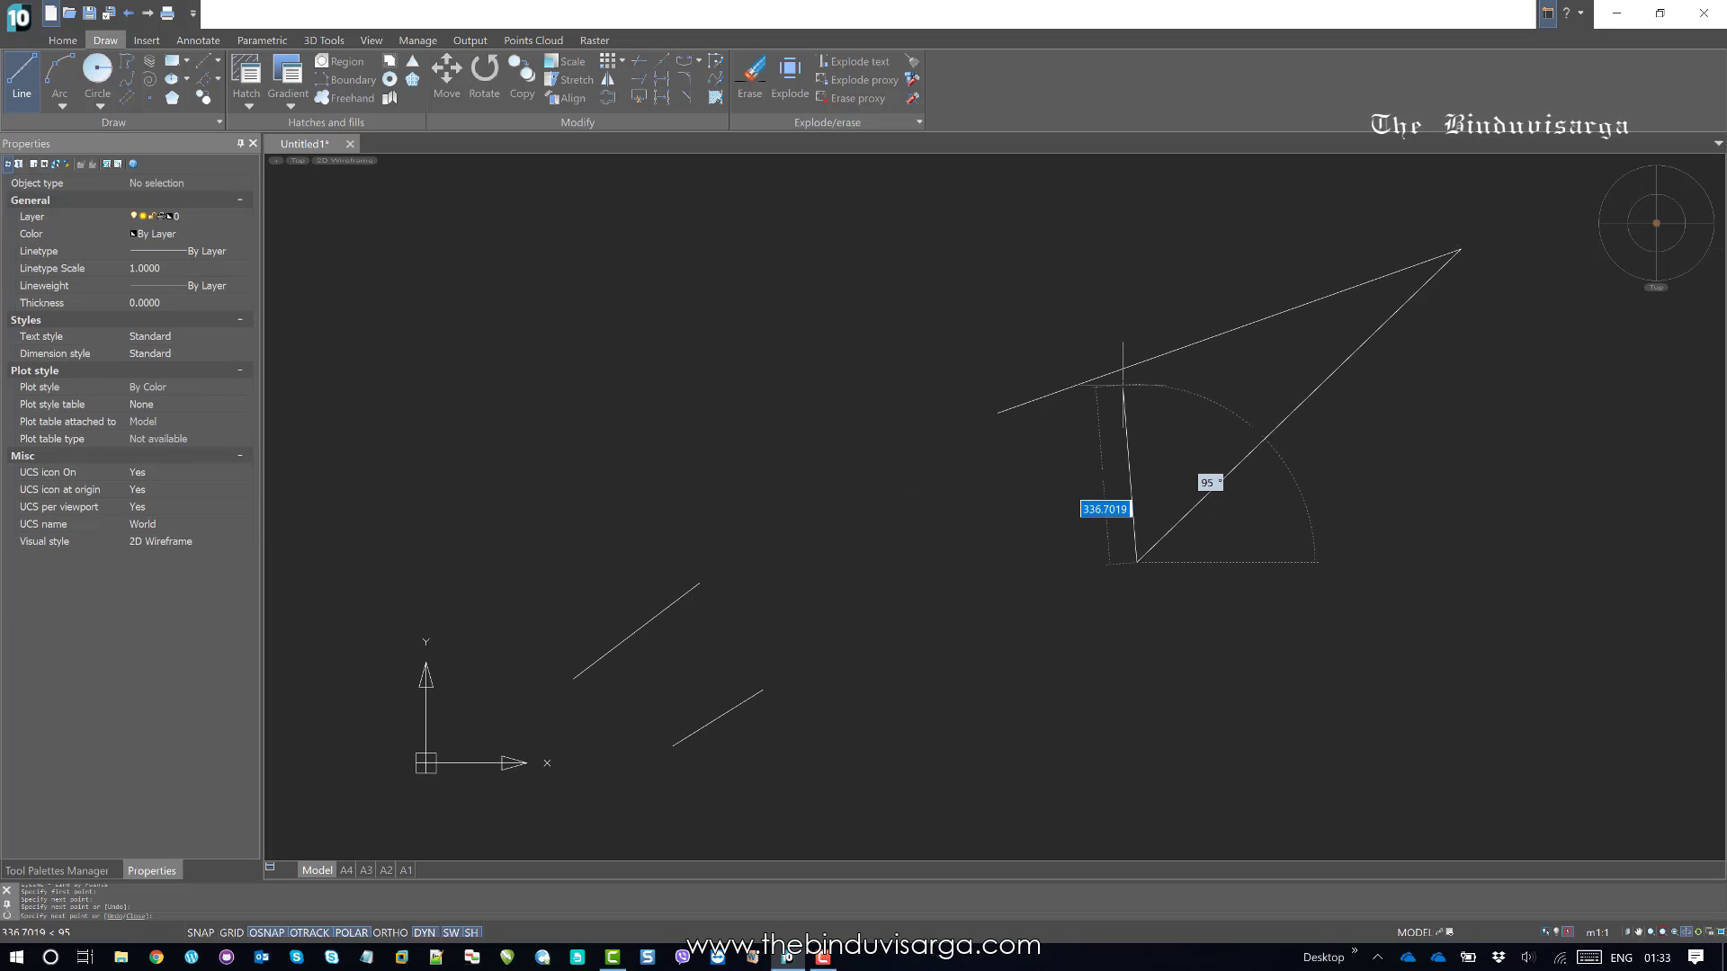
pyautogui.click(1138, 562)
pyautogui.click(1122, 306)
pyautogui.click(1450, 583)
pyautogui.click(1030, 512)
pyautogui.click(1264, 319)
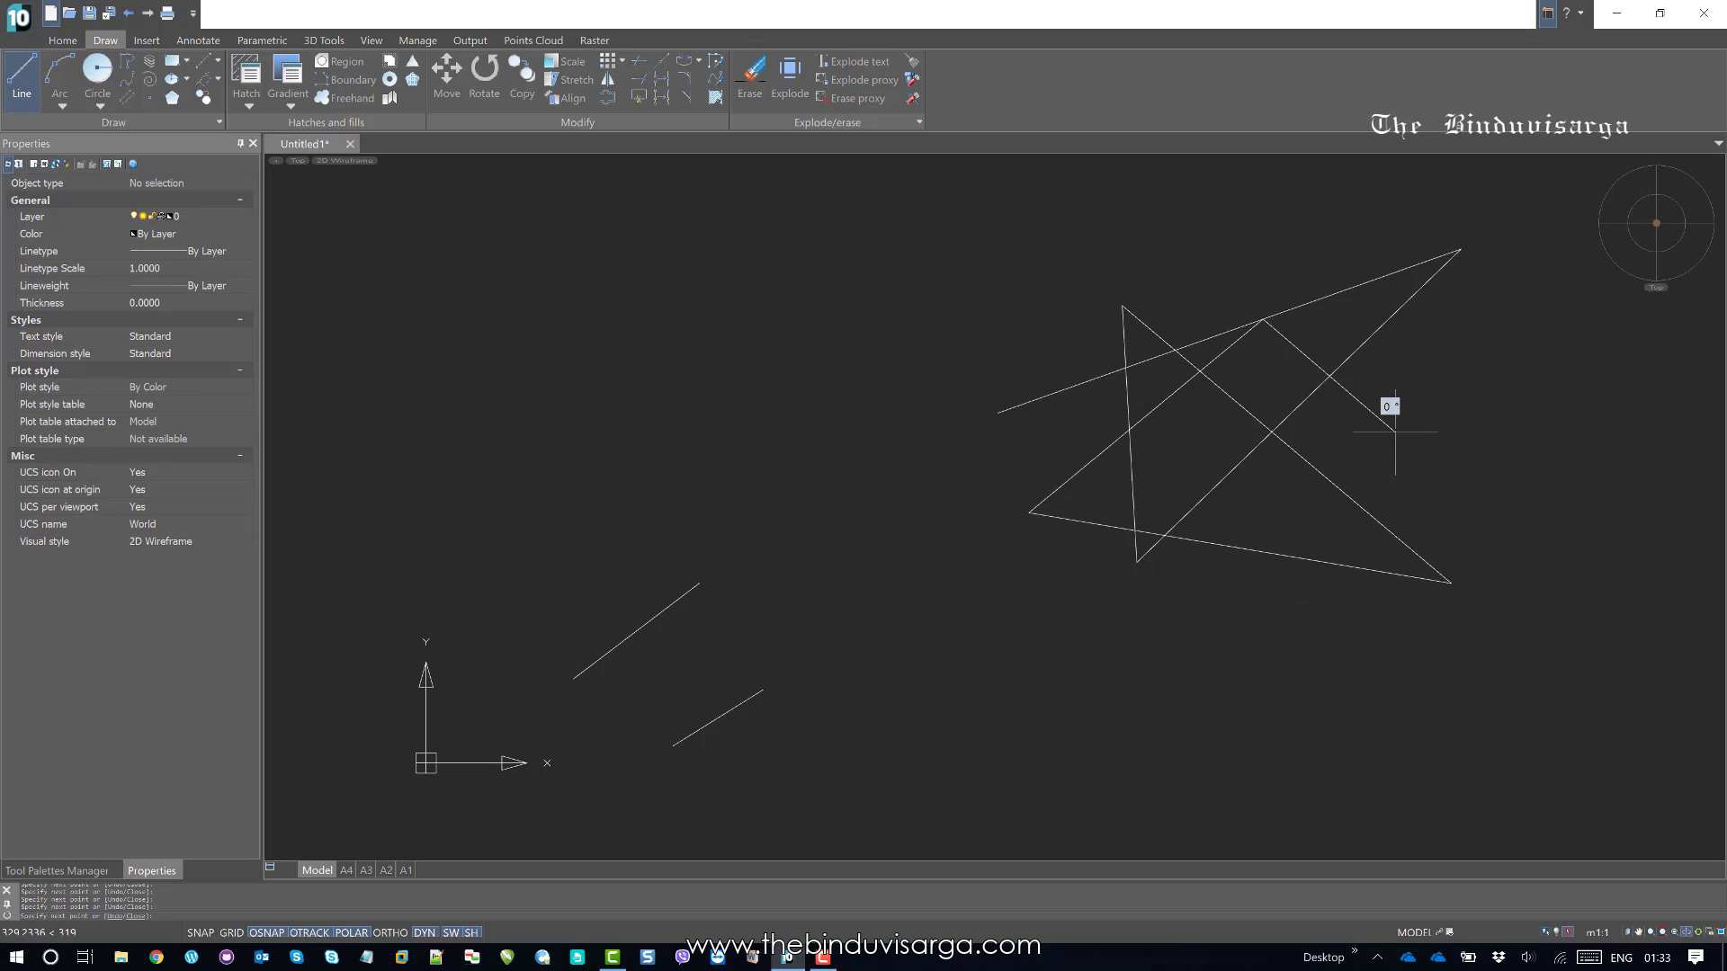
pyautogui.click(1395, 433)
pyautogui.click(1296, 599)
pyautogui.click(1057, 338)
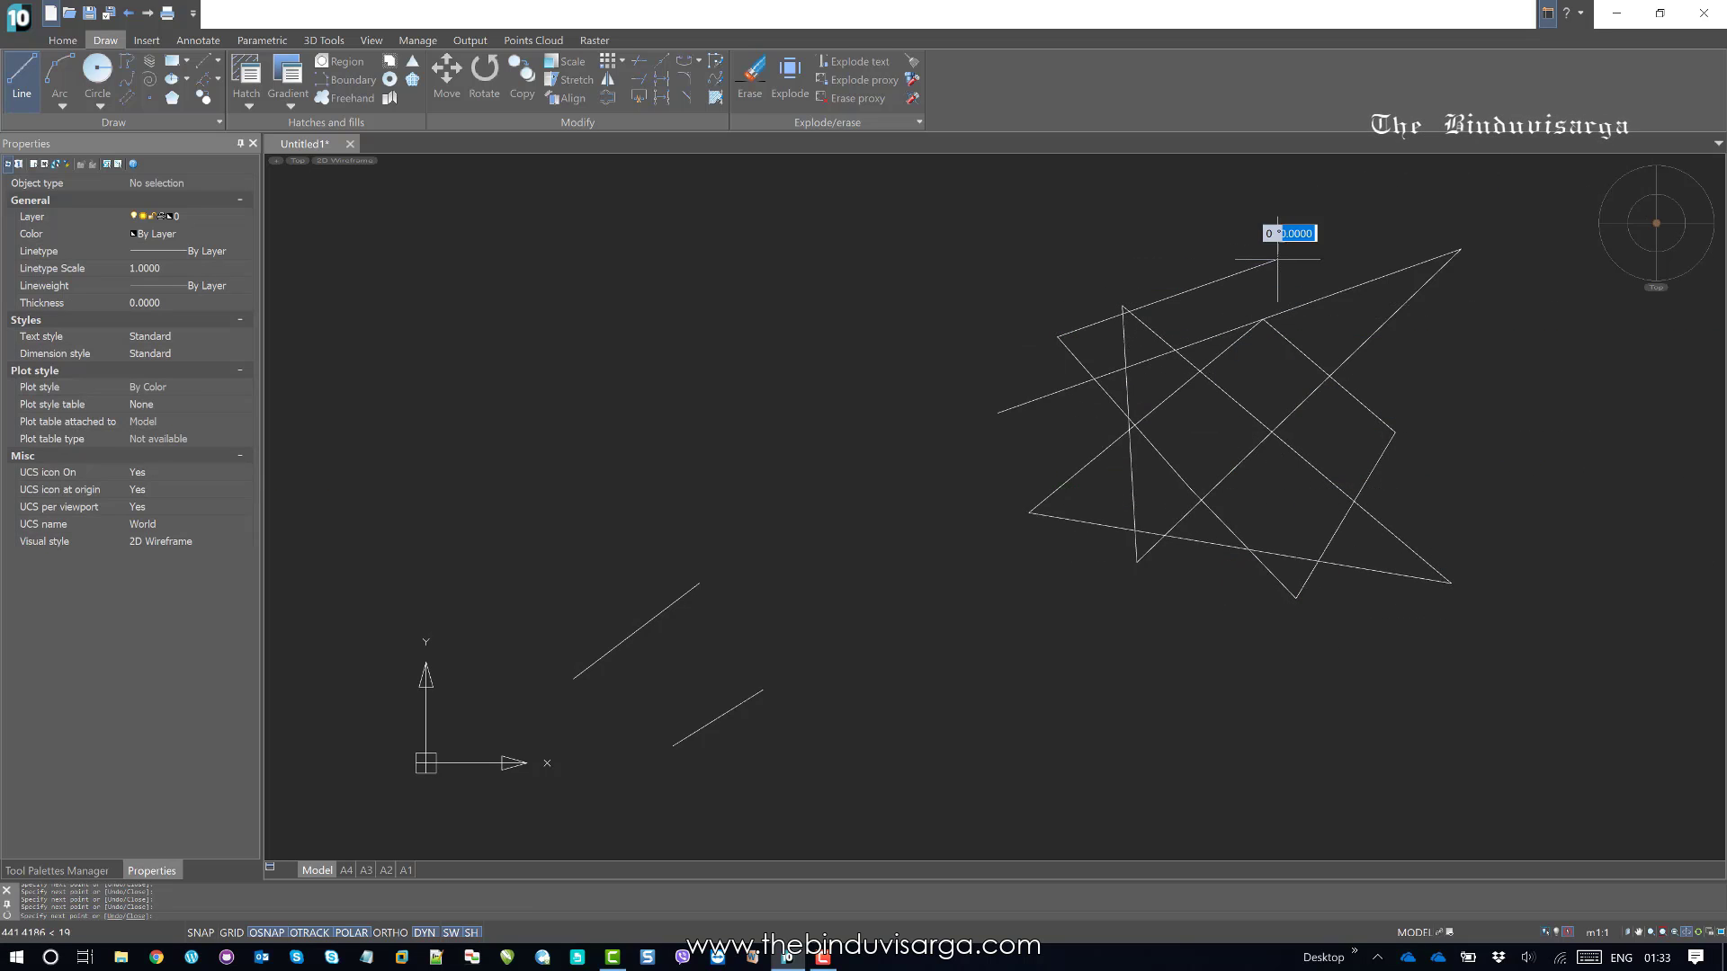
pyautogui.click(1277, 260)
pyautogui.click(1438, 358)
pyautogui.click(1262, 513)
pyautogui.click(1369, 665)
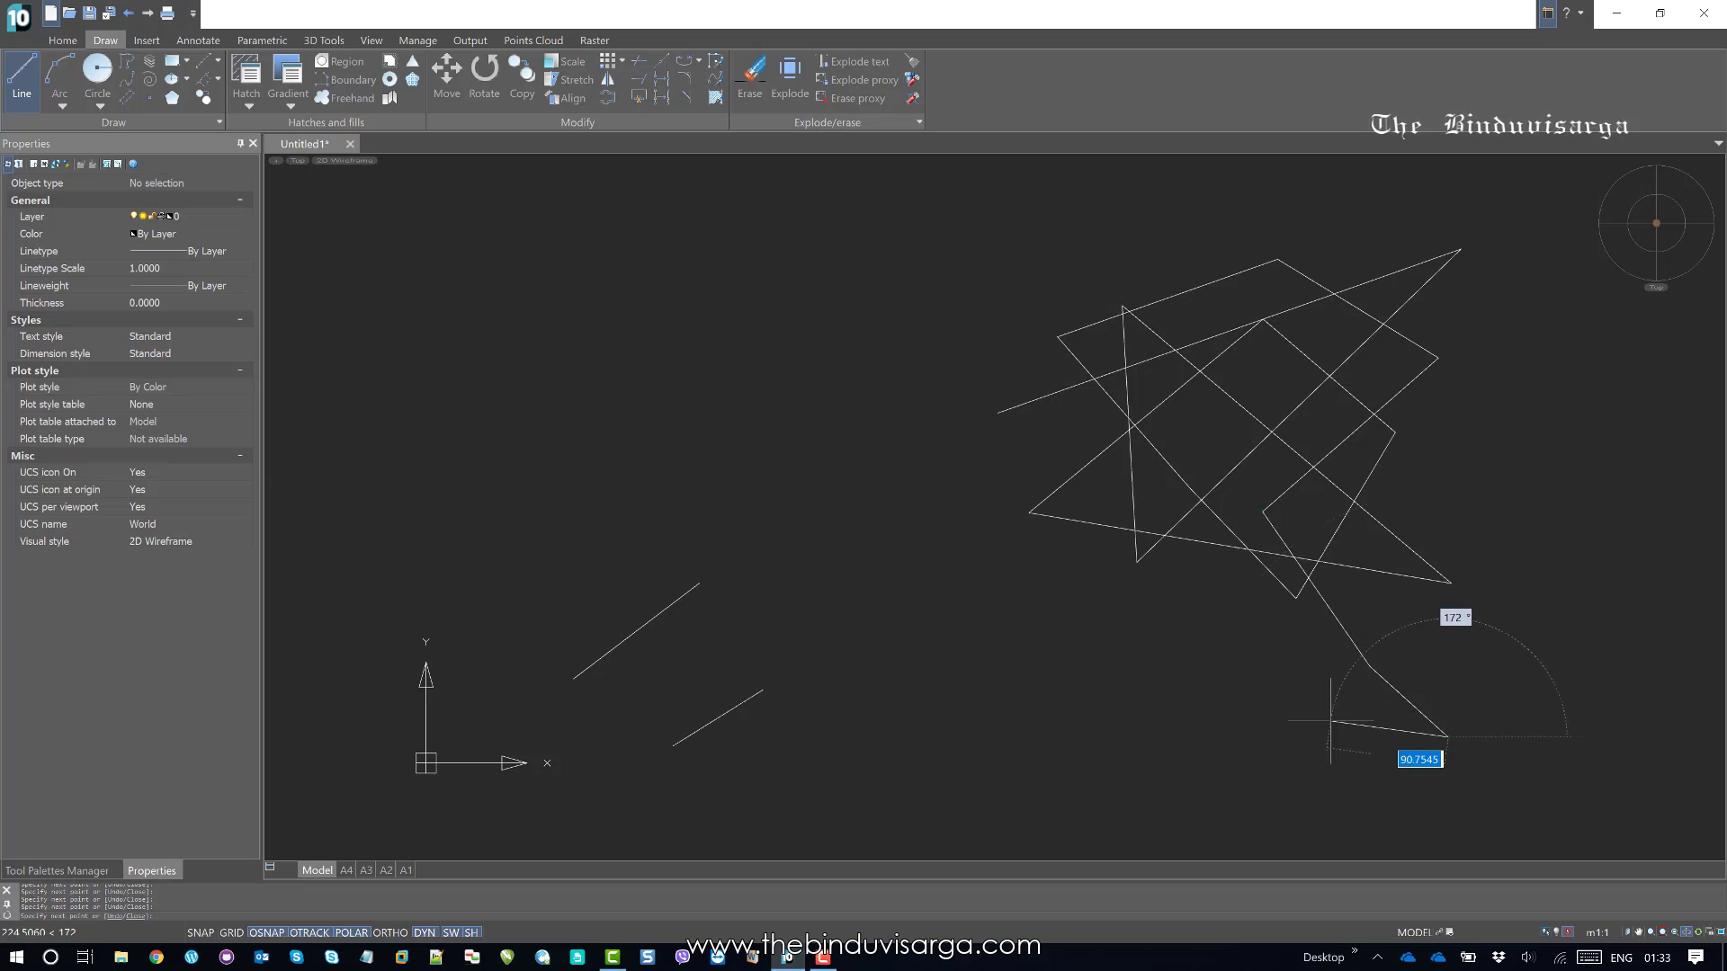
pyautogui.click(1448, 738)
pyautogui.press('Escape')
pyautogui.press('Escape')
pyautogui.press('Escape')
pyautogui.press('Escape')
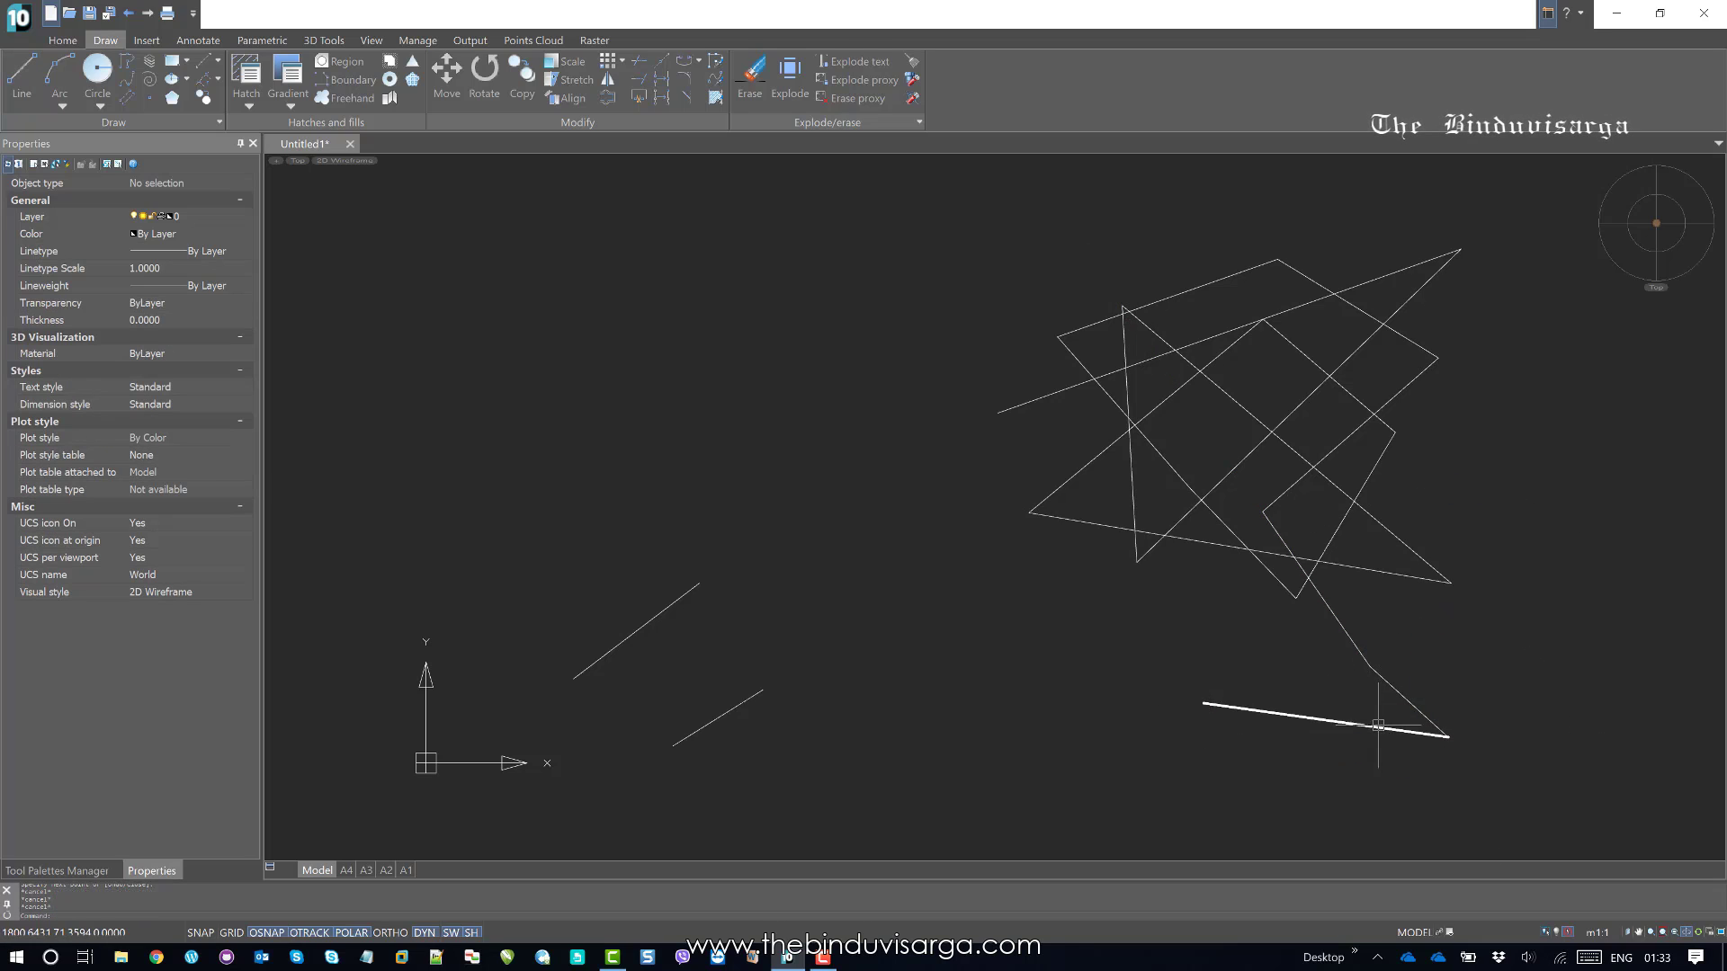
# Step: Select single segments of the crossing line chain, followed by the whole chain, to examine their length properties
pyautogui.click(1403, 748)
pyautogui.click(1392, 717)
pyautogui.click(1414, 675)
pyautogui.click(1382, 694)
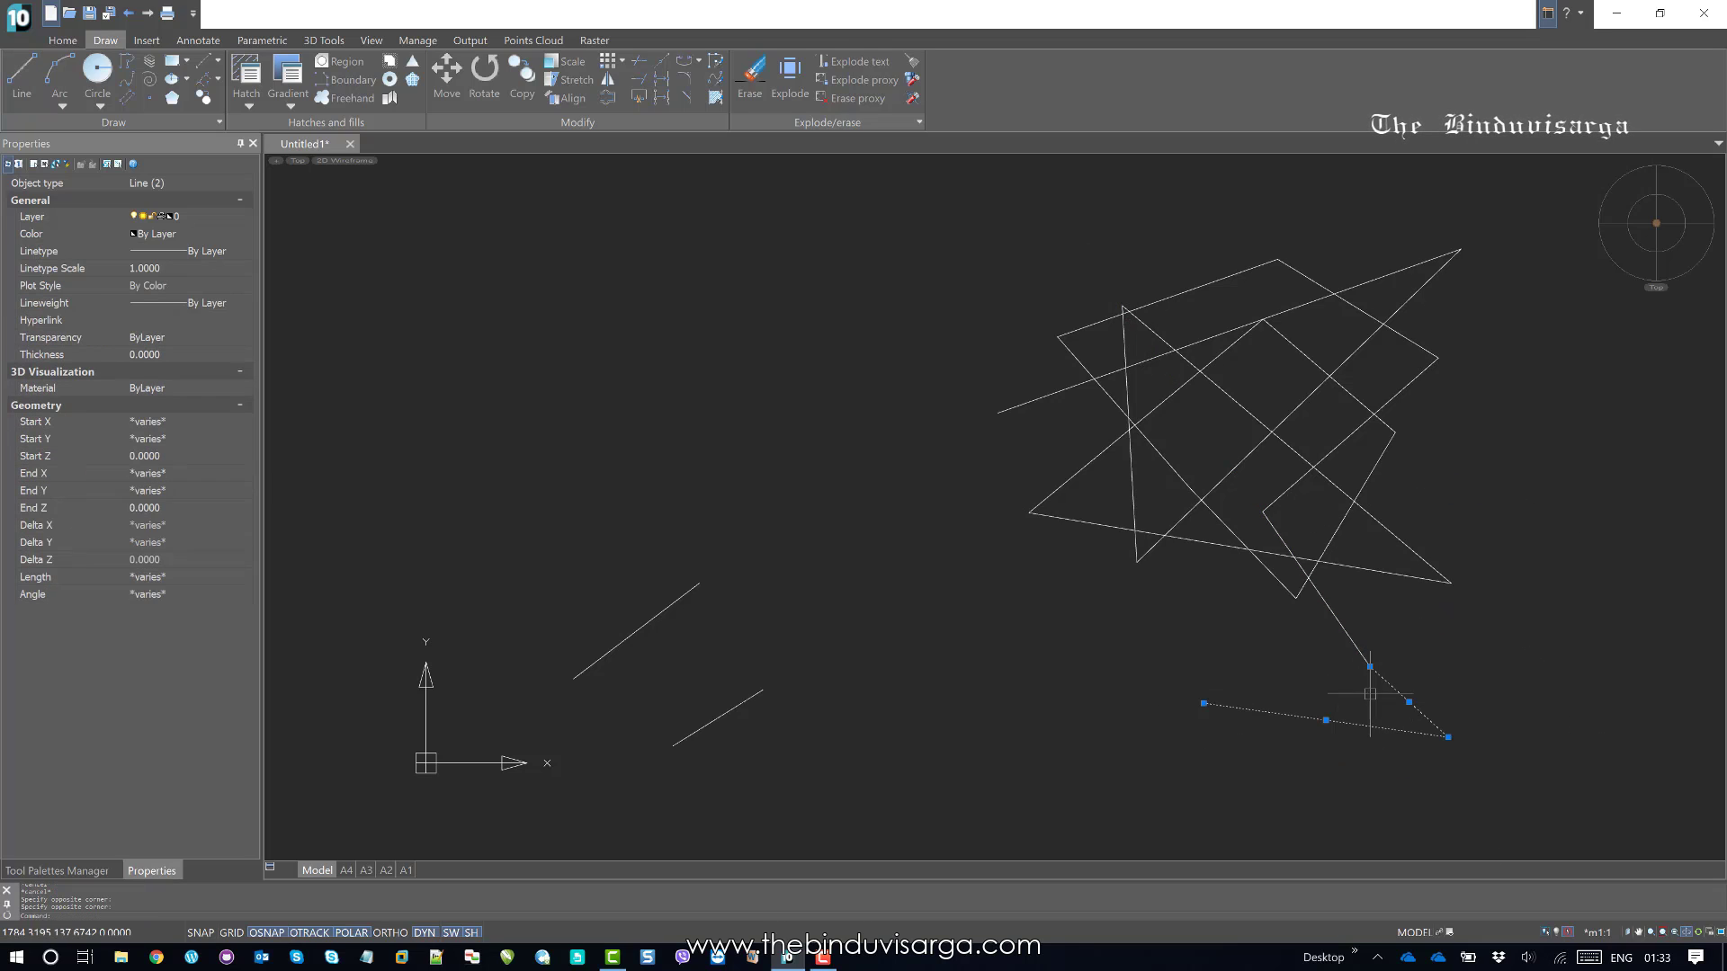
pyautogui.press('Escape')
pyautogui.click(1368, 629)
pyautogui.click(1300, 657)
pyautogui.press('Escape')
pyautogui.press('Escape')
pyautogui.click(1464, 798)
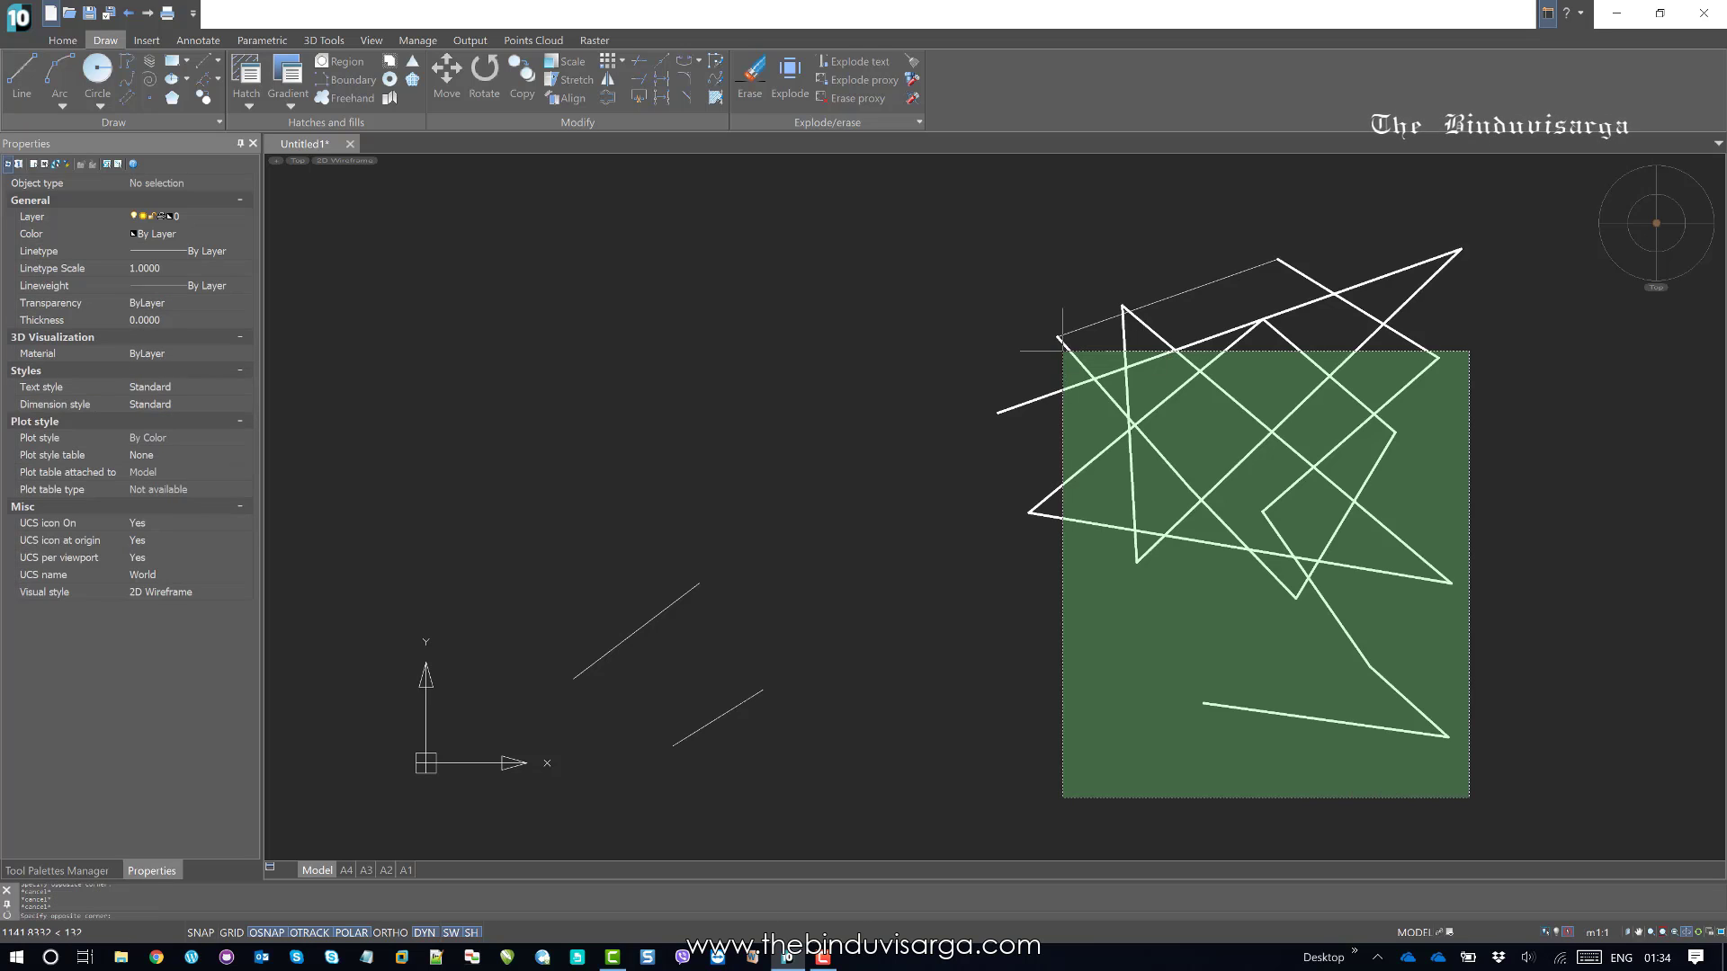
pyautogui.click(1034, 346)
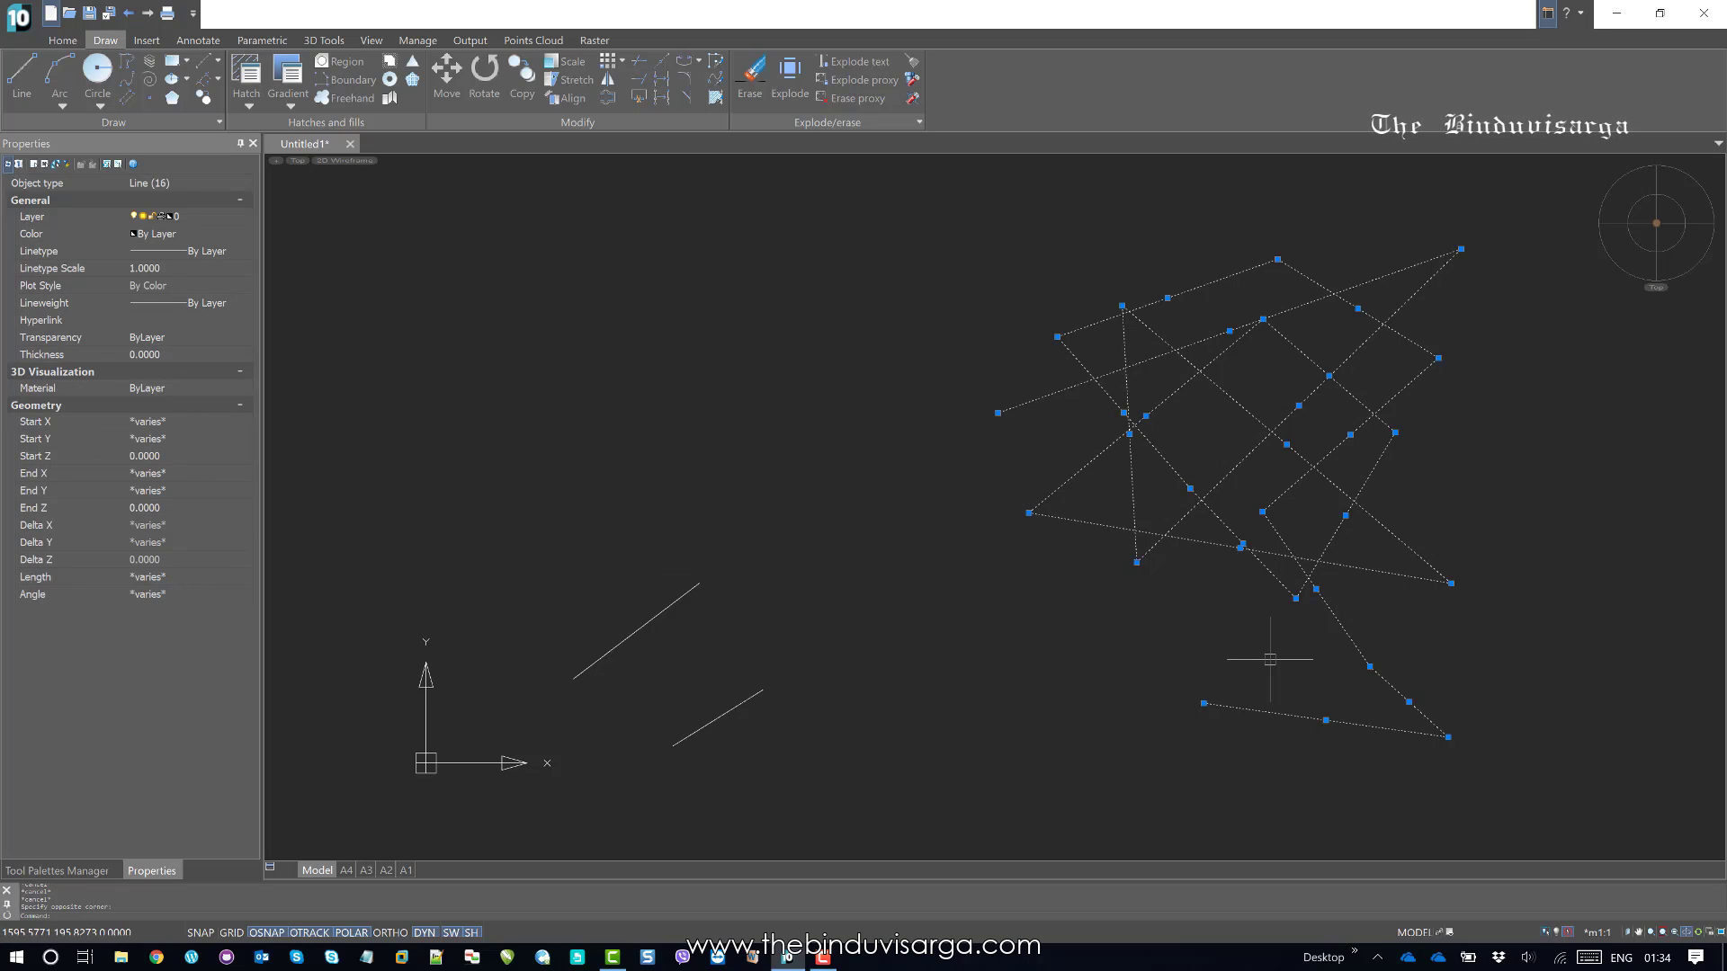
# Step: Select the two short lines, add the whole crossing line chain to examine the combined length property, and clear the selection
pyautogui.press('Escape')
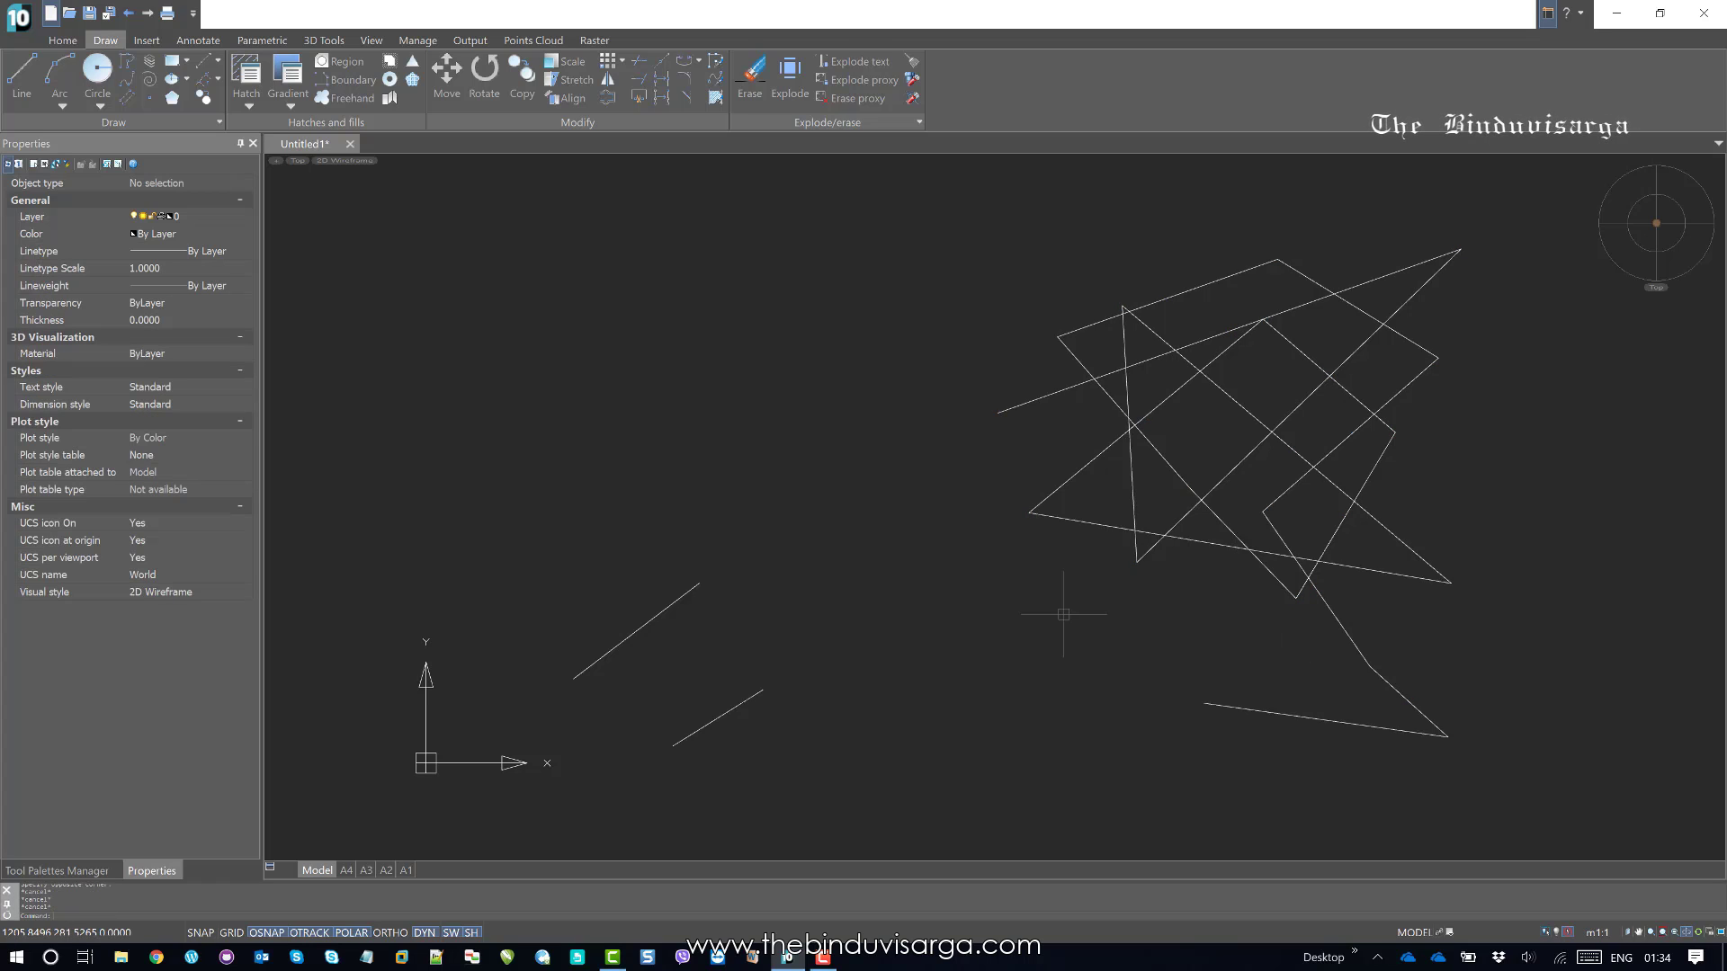
pyautogui.moveTo(900, 587); pyautogui.dragTo(886, 549, button='middle')
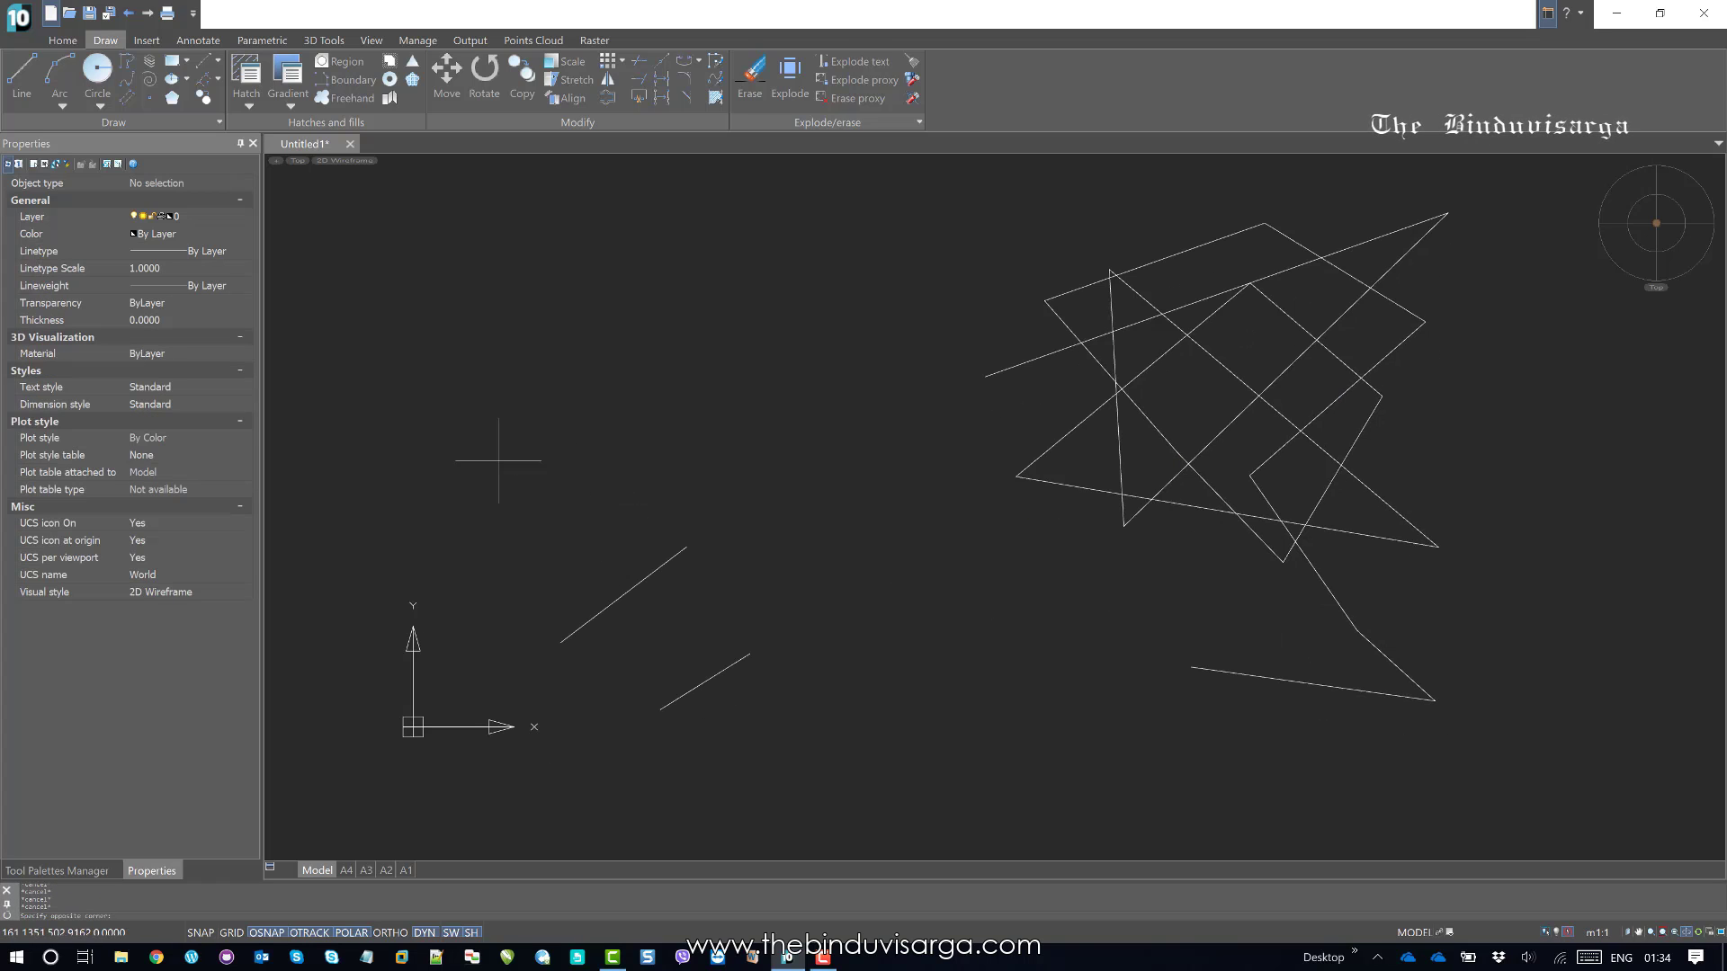
pyautogui.click(498, 461)
pyautogui.click(819, 750)
pyautogui.moveTo(990, 579); pyautogui.dragTo(896, 594, button='middle')
pyautogui.click(838, 225)
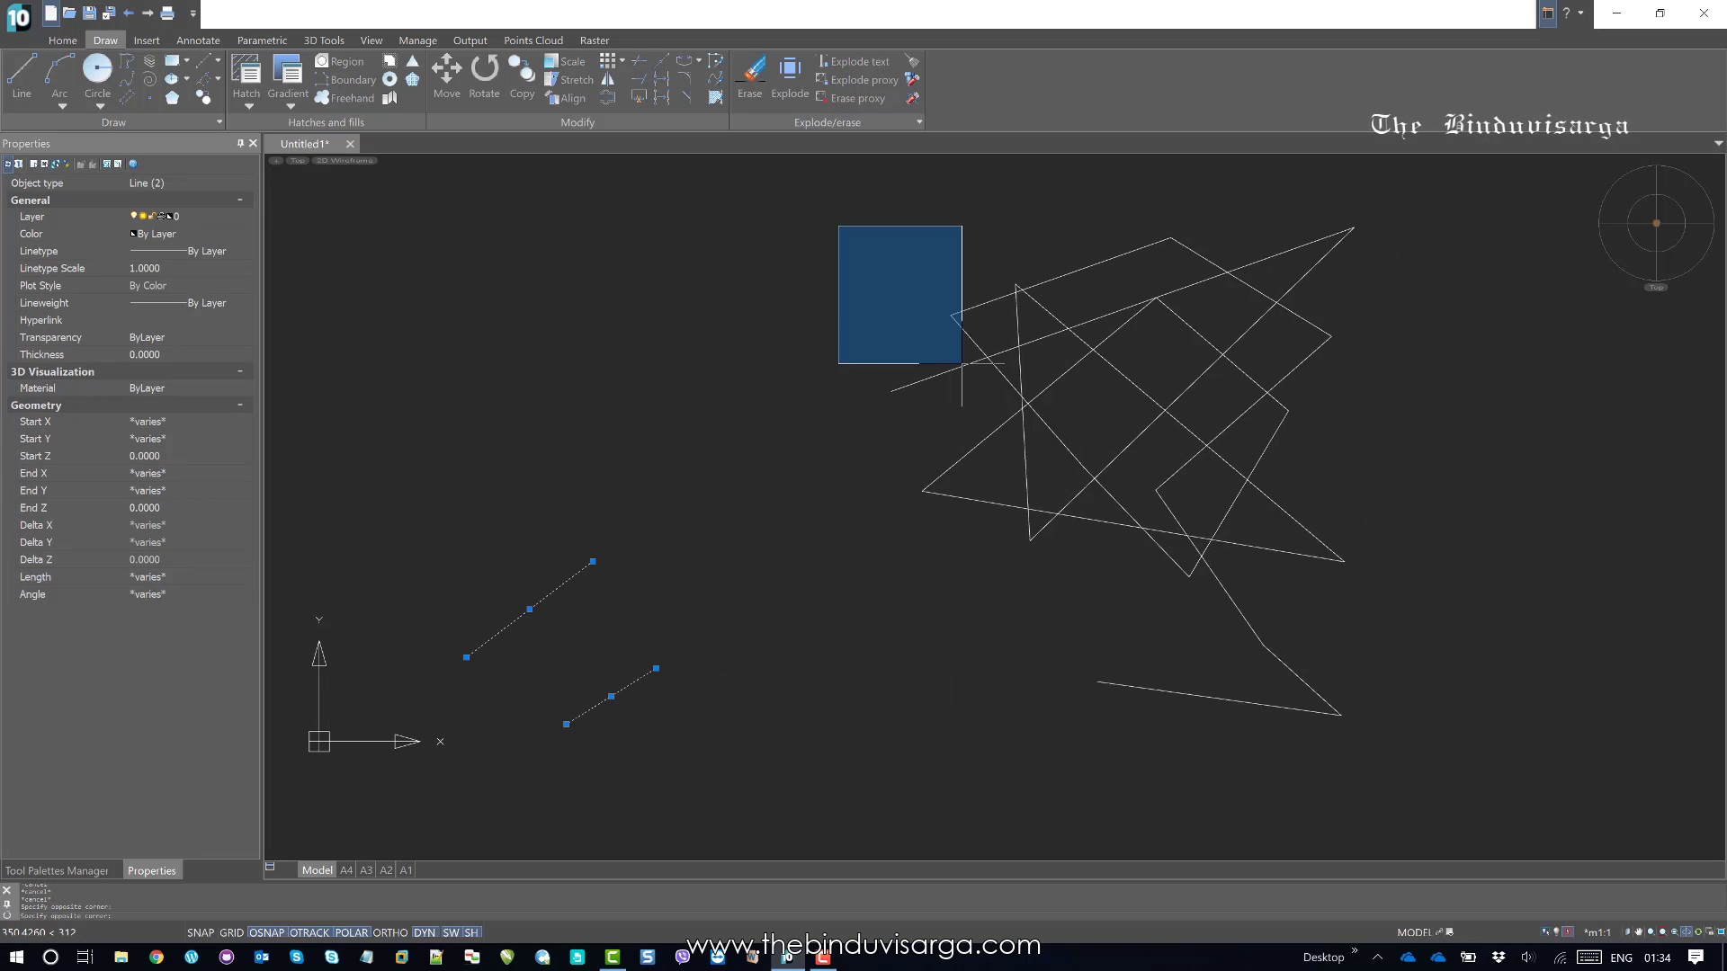
pyautogui.click(1430, 761)
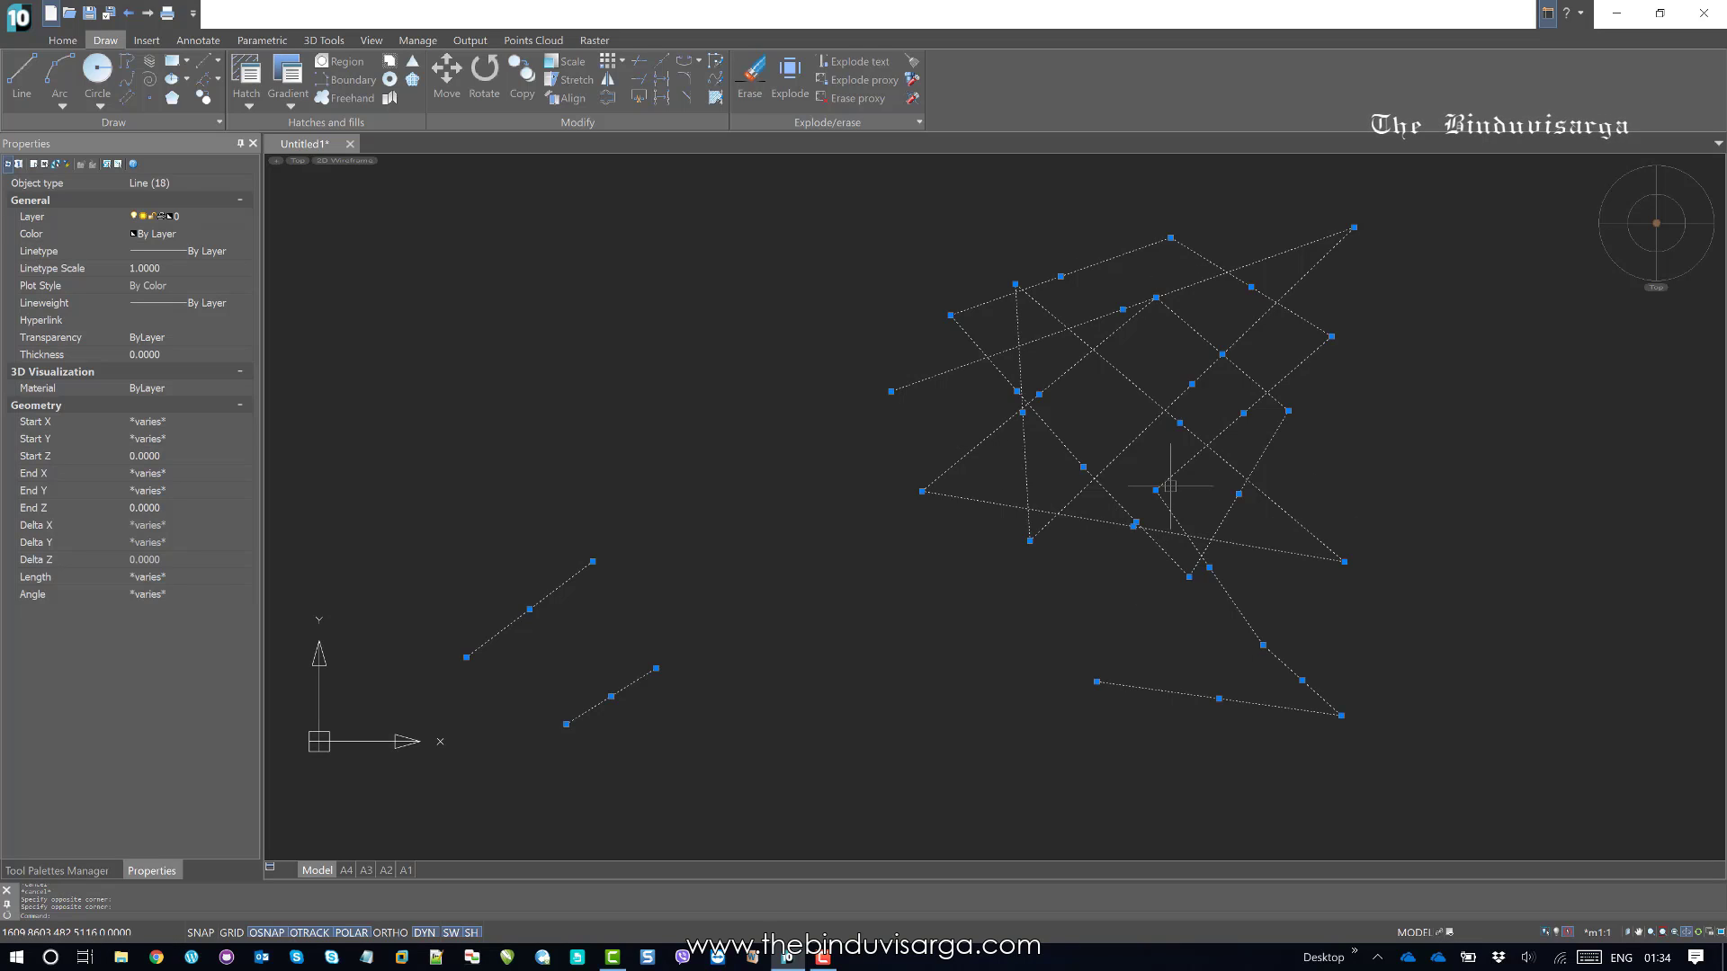
pyautogui.press('Escape')
pyautogui.press('Escape')
pyautogui.press('Escape')
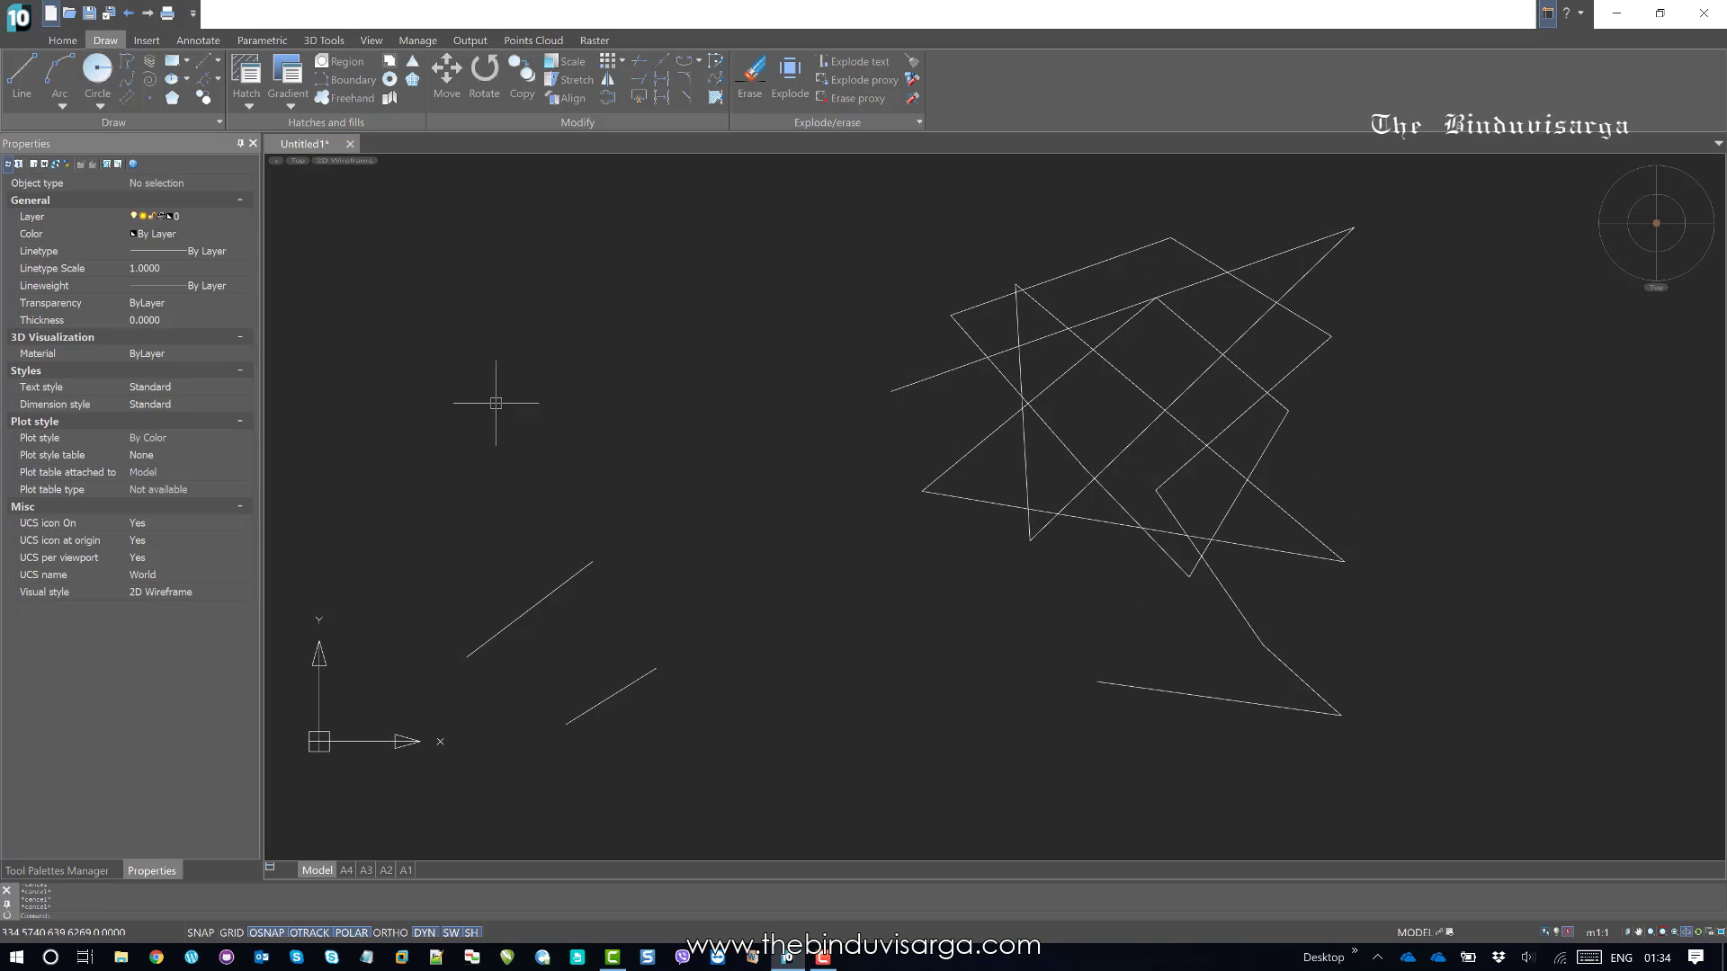
# Step: Examine the length property of the 300-unit line alone and with the 200-unit line added, and clear the selection
pyautogui.moveTo(510, 593); pyautogui.dragTo(585, 537, button='middle')
pyautogui.click(660, 585)
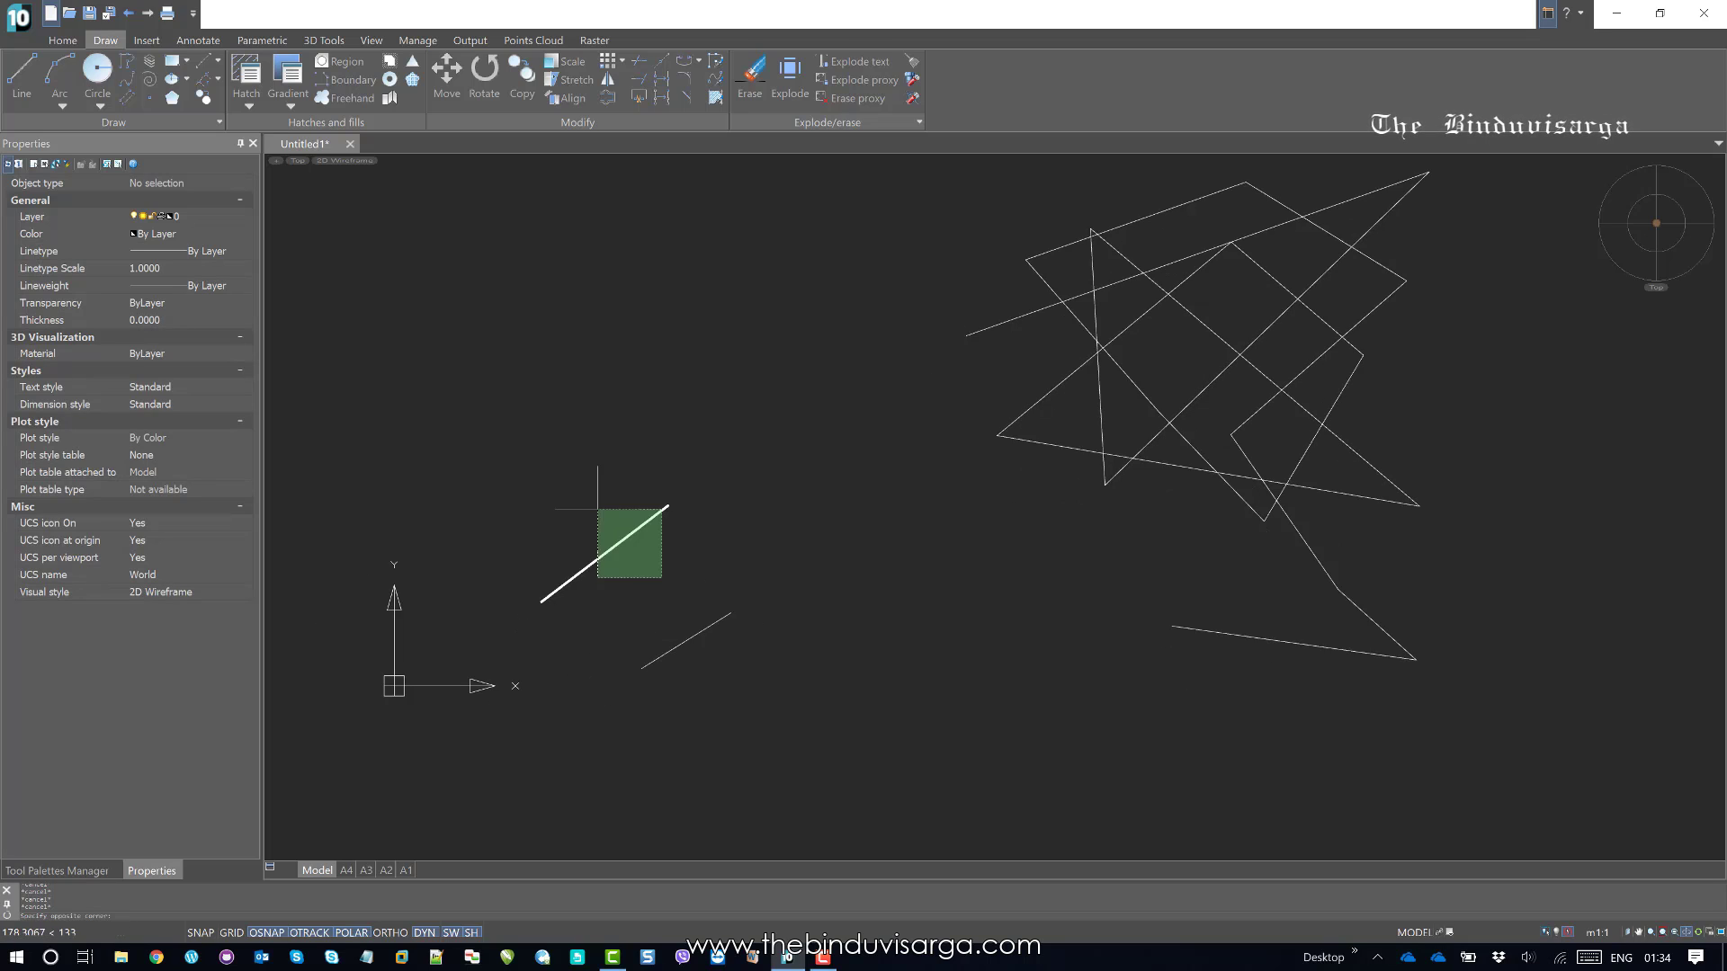
pyautogui.click(577, 486)
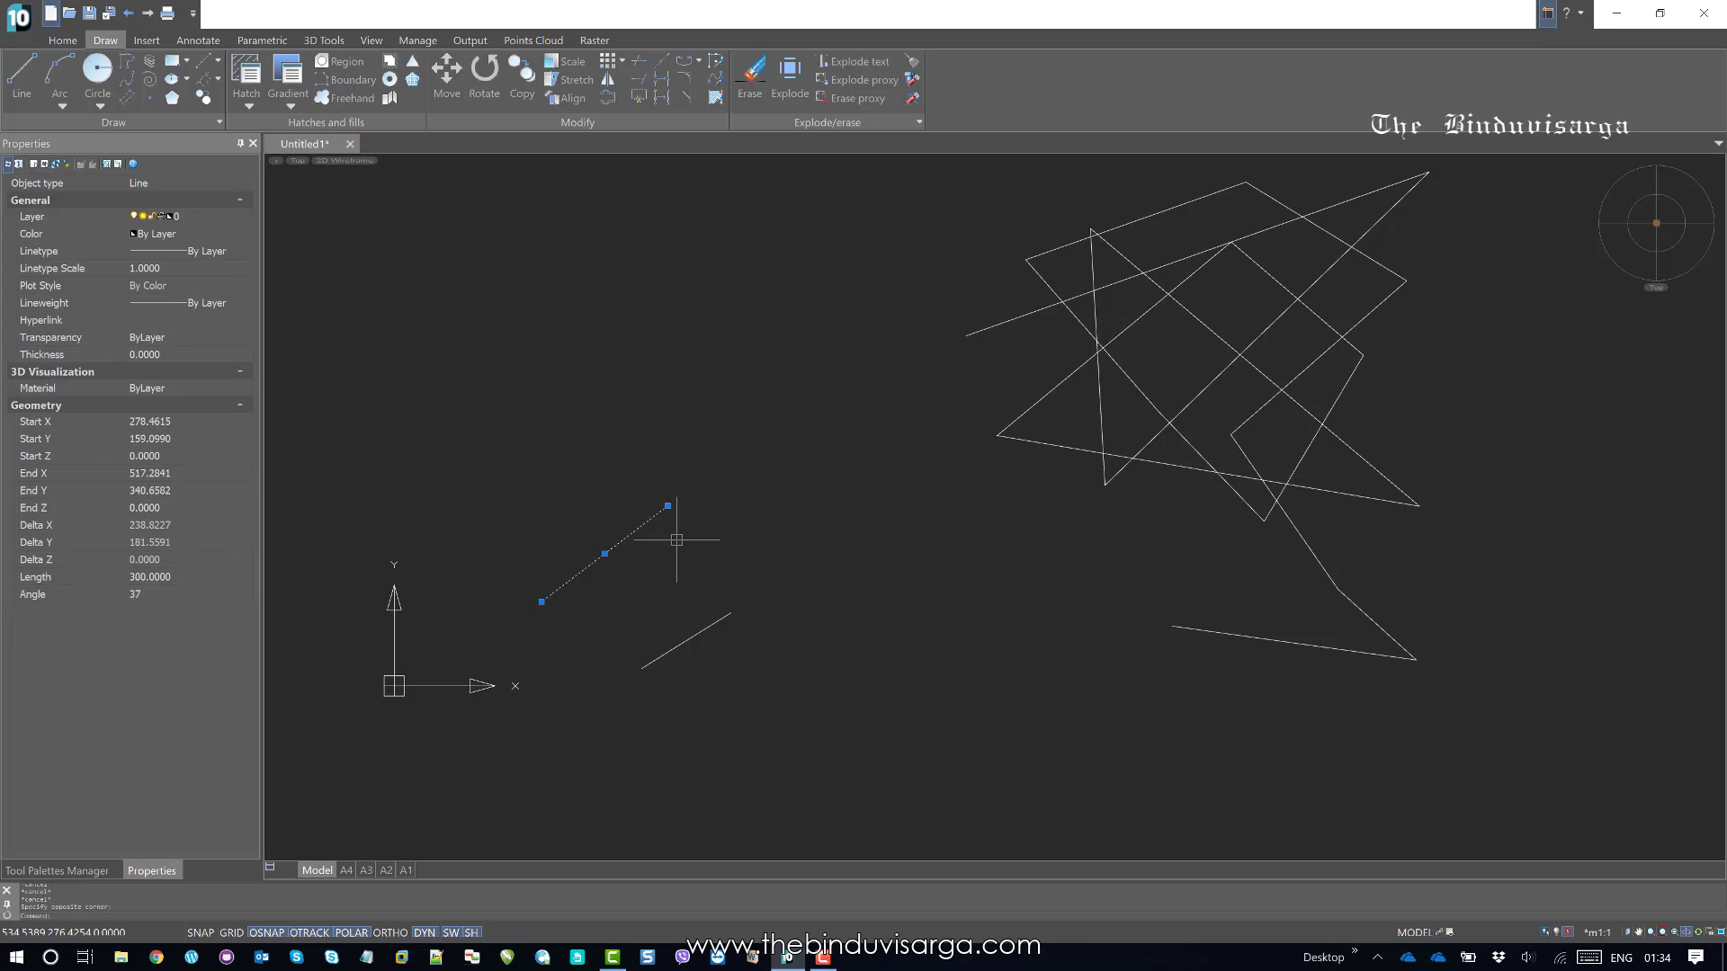
pyautogui.click(724, 643)
pyautogui.click(657, 585)
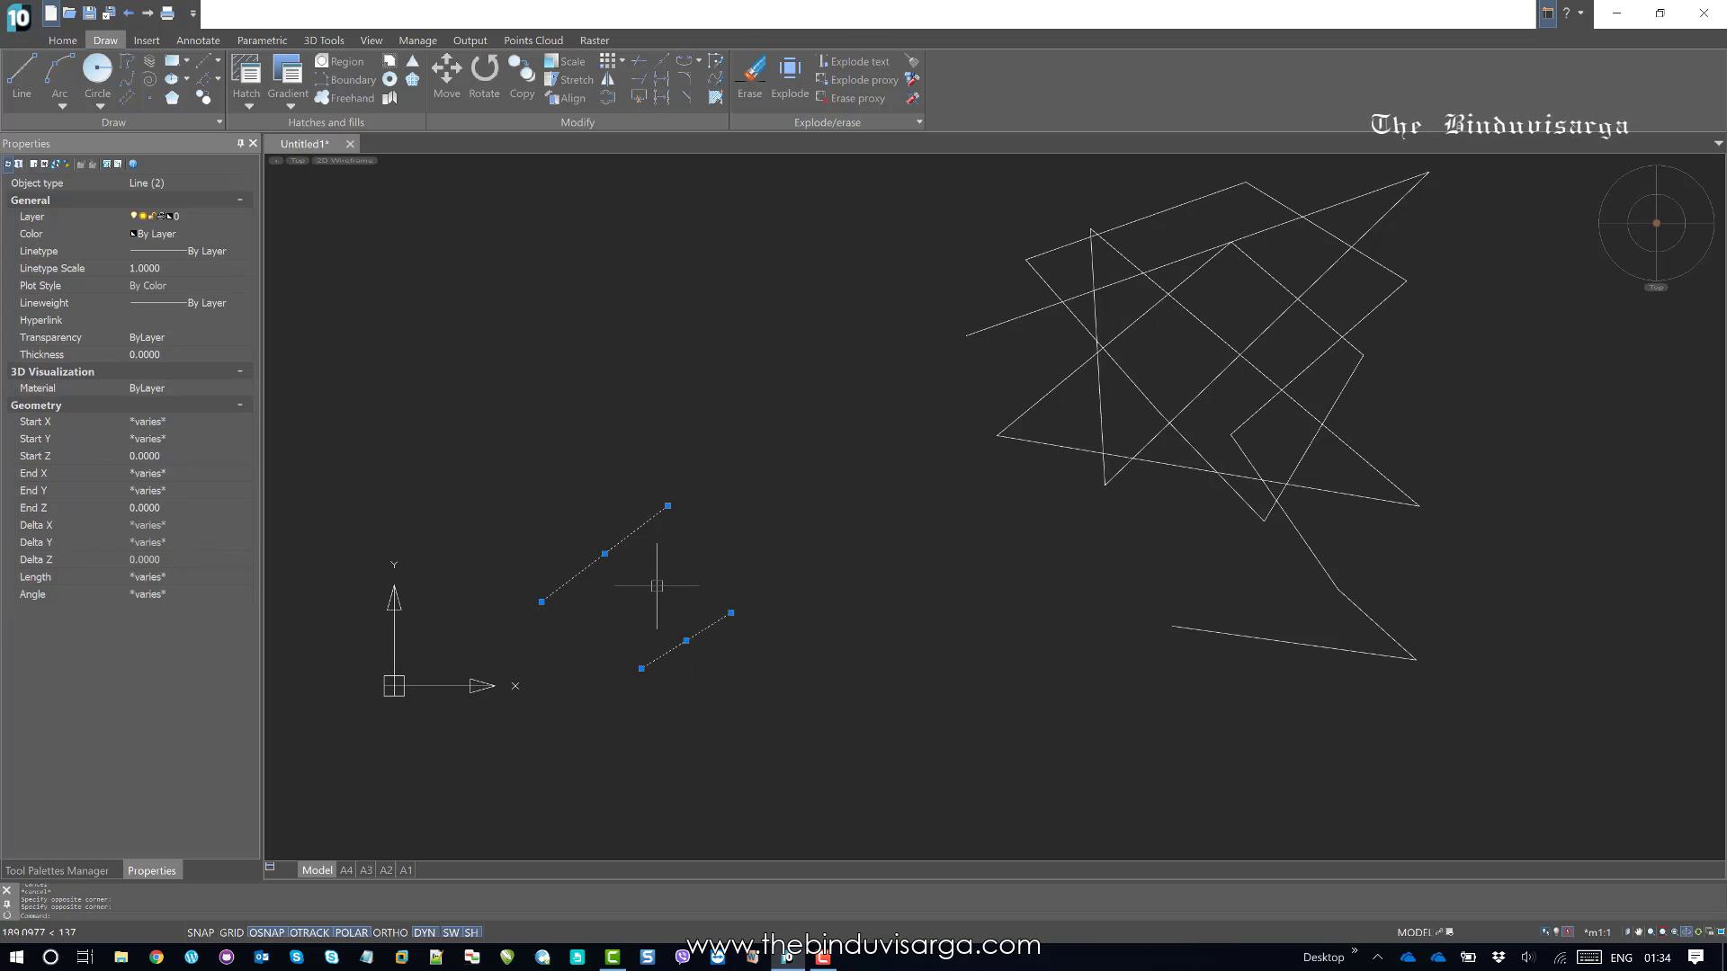
pyautogui.press('Escape')
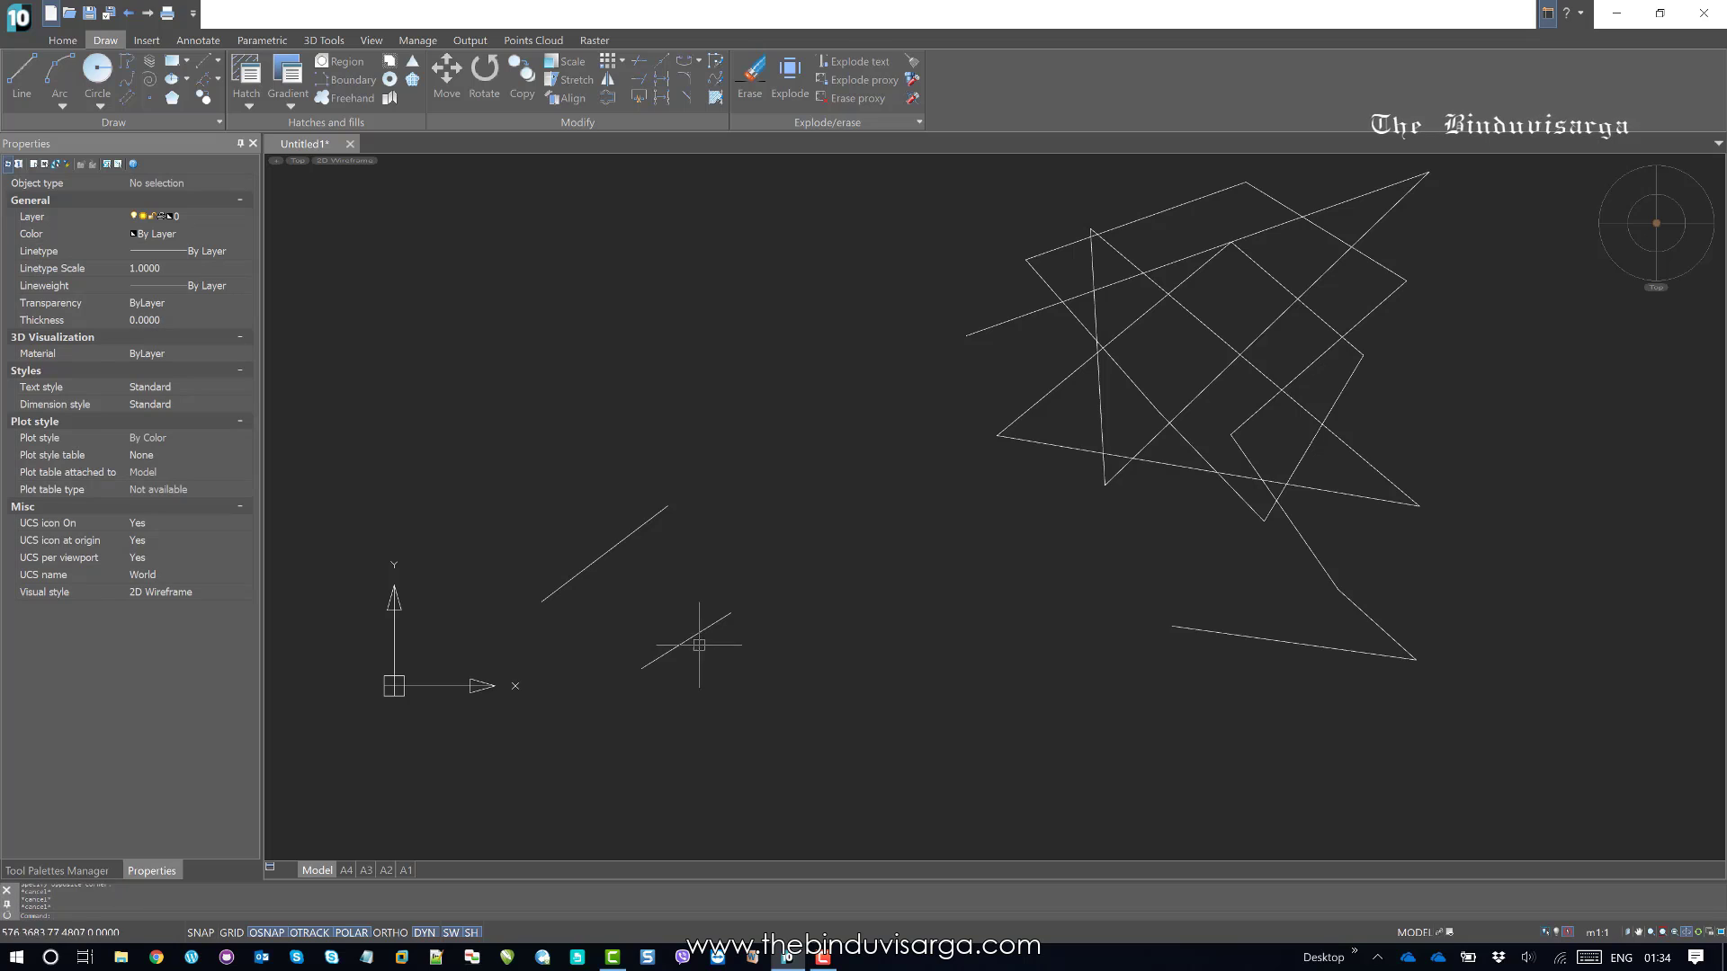
pyautogui.click(688, 638)
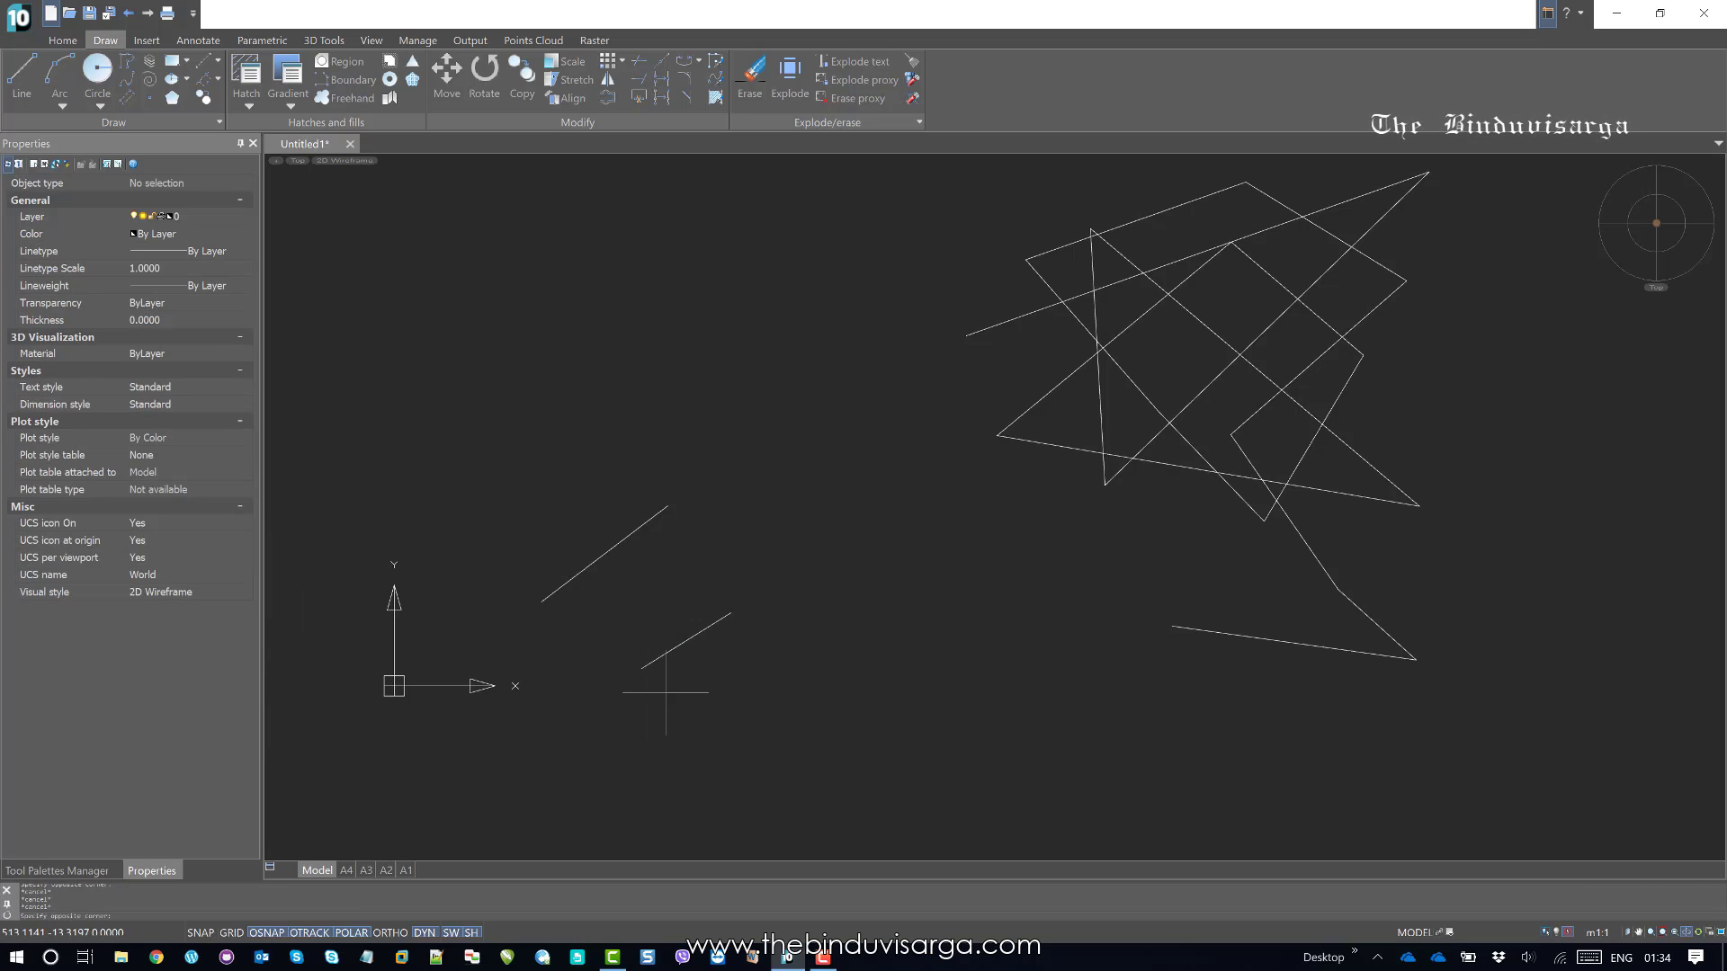
pyautogui.click(663, 693)
pyautogui.click(495, 509)
pyautogui.press('Escape')
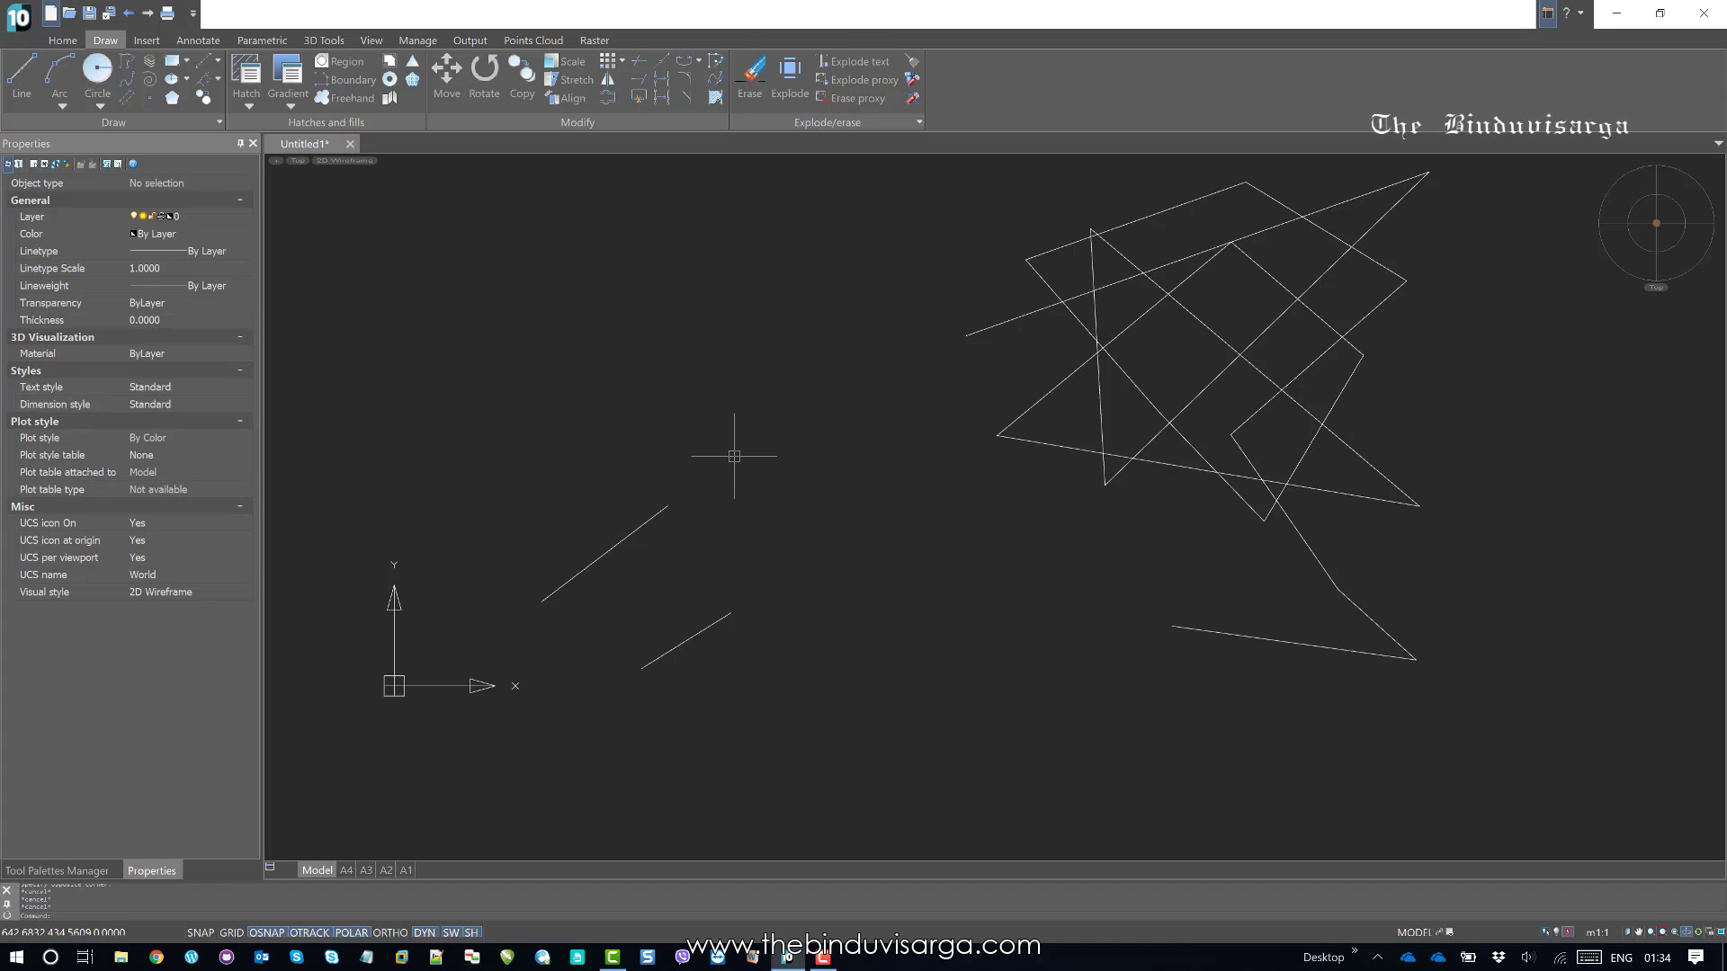
# Step: Run the Cumulative Length inquiry on the two short lines
pyautogui.click(72, 39)
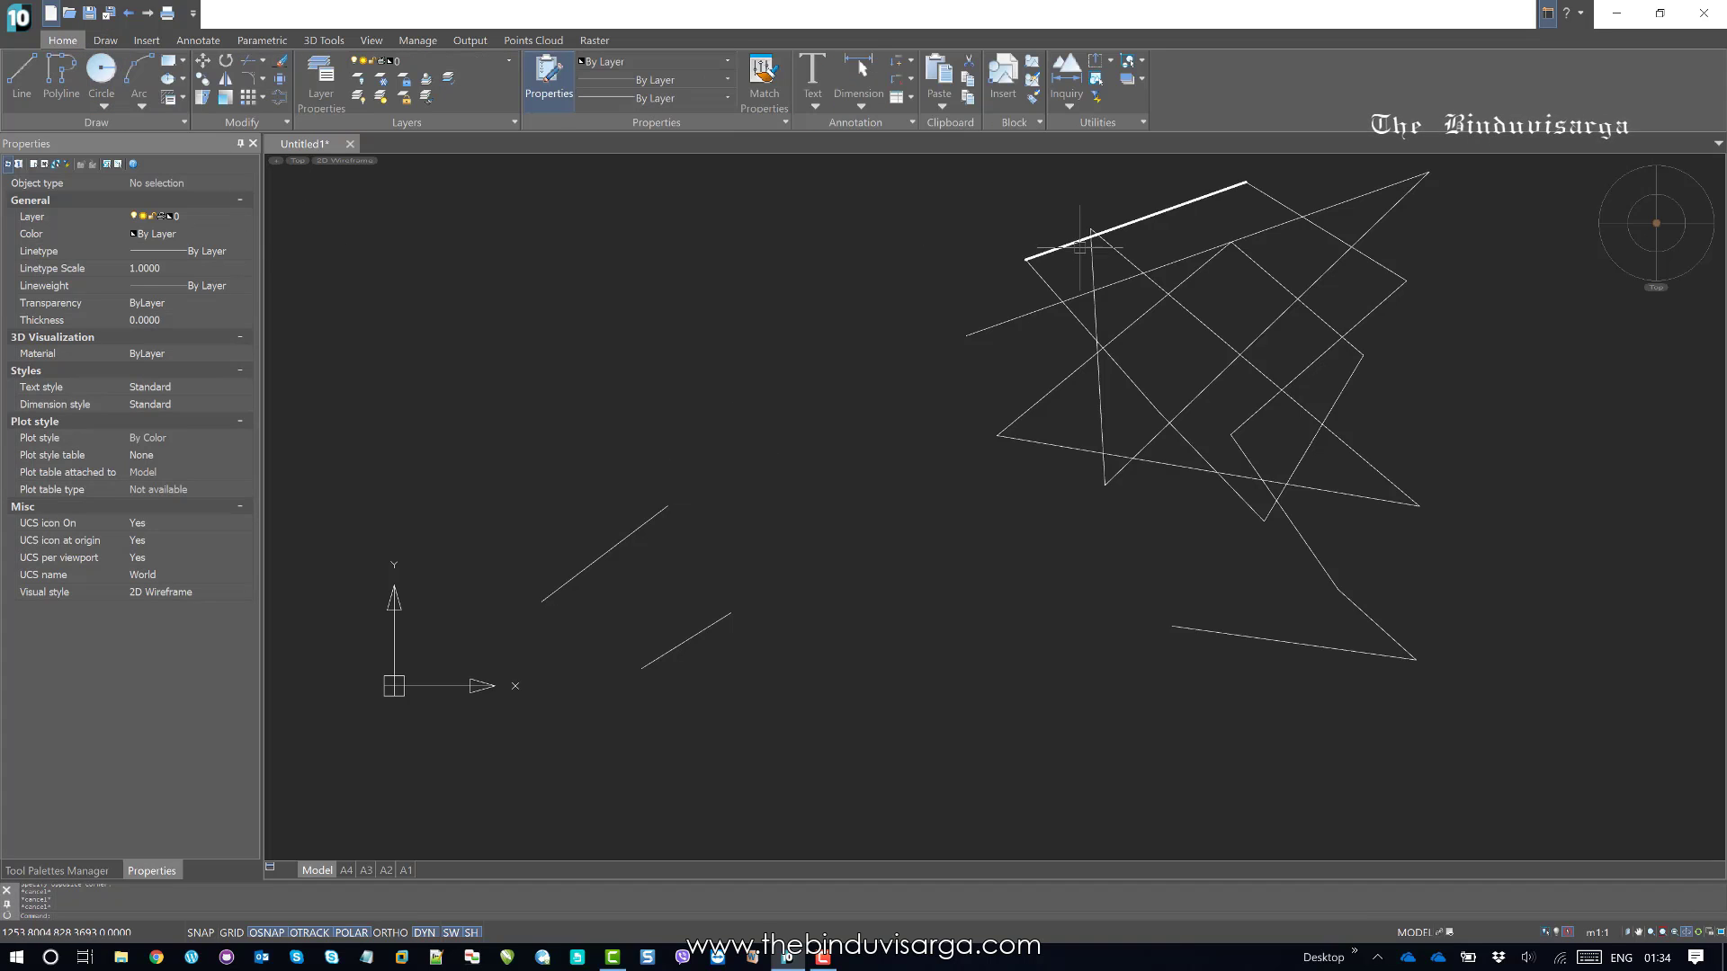
pyautogui.click(1075, 105)
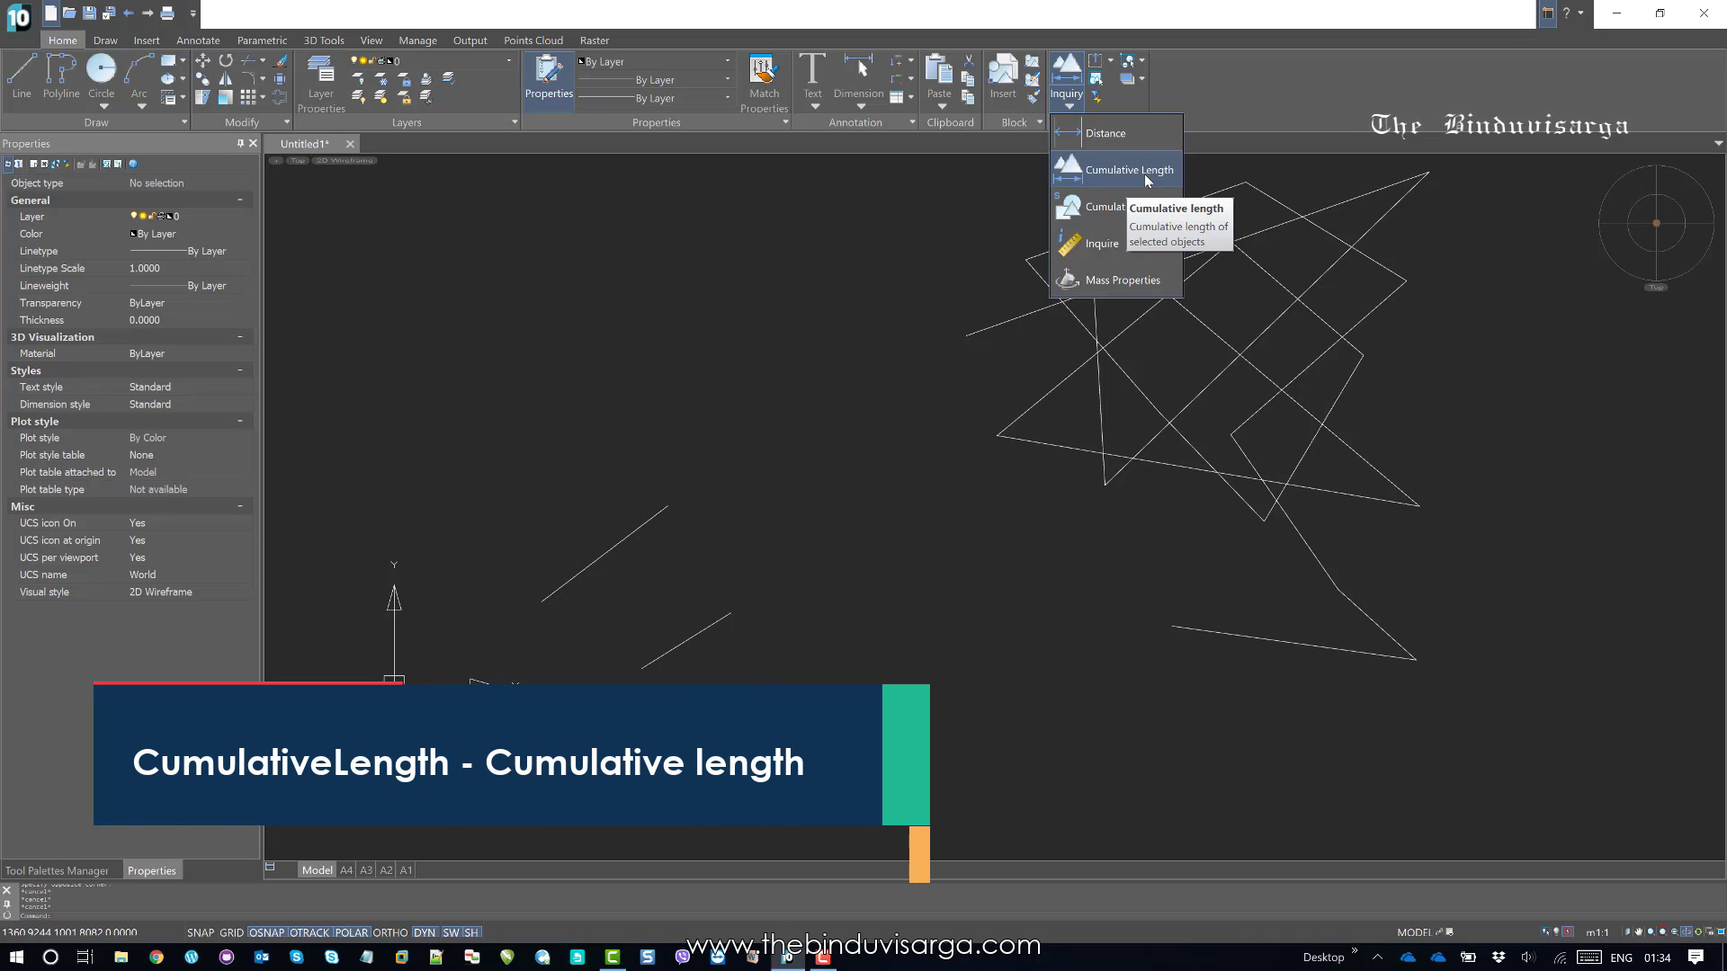
pyautogui.click(1129, 175)
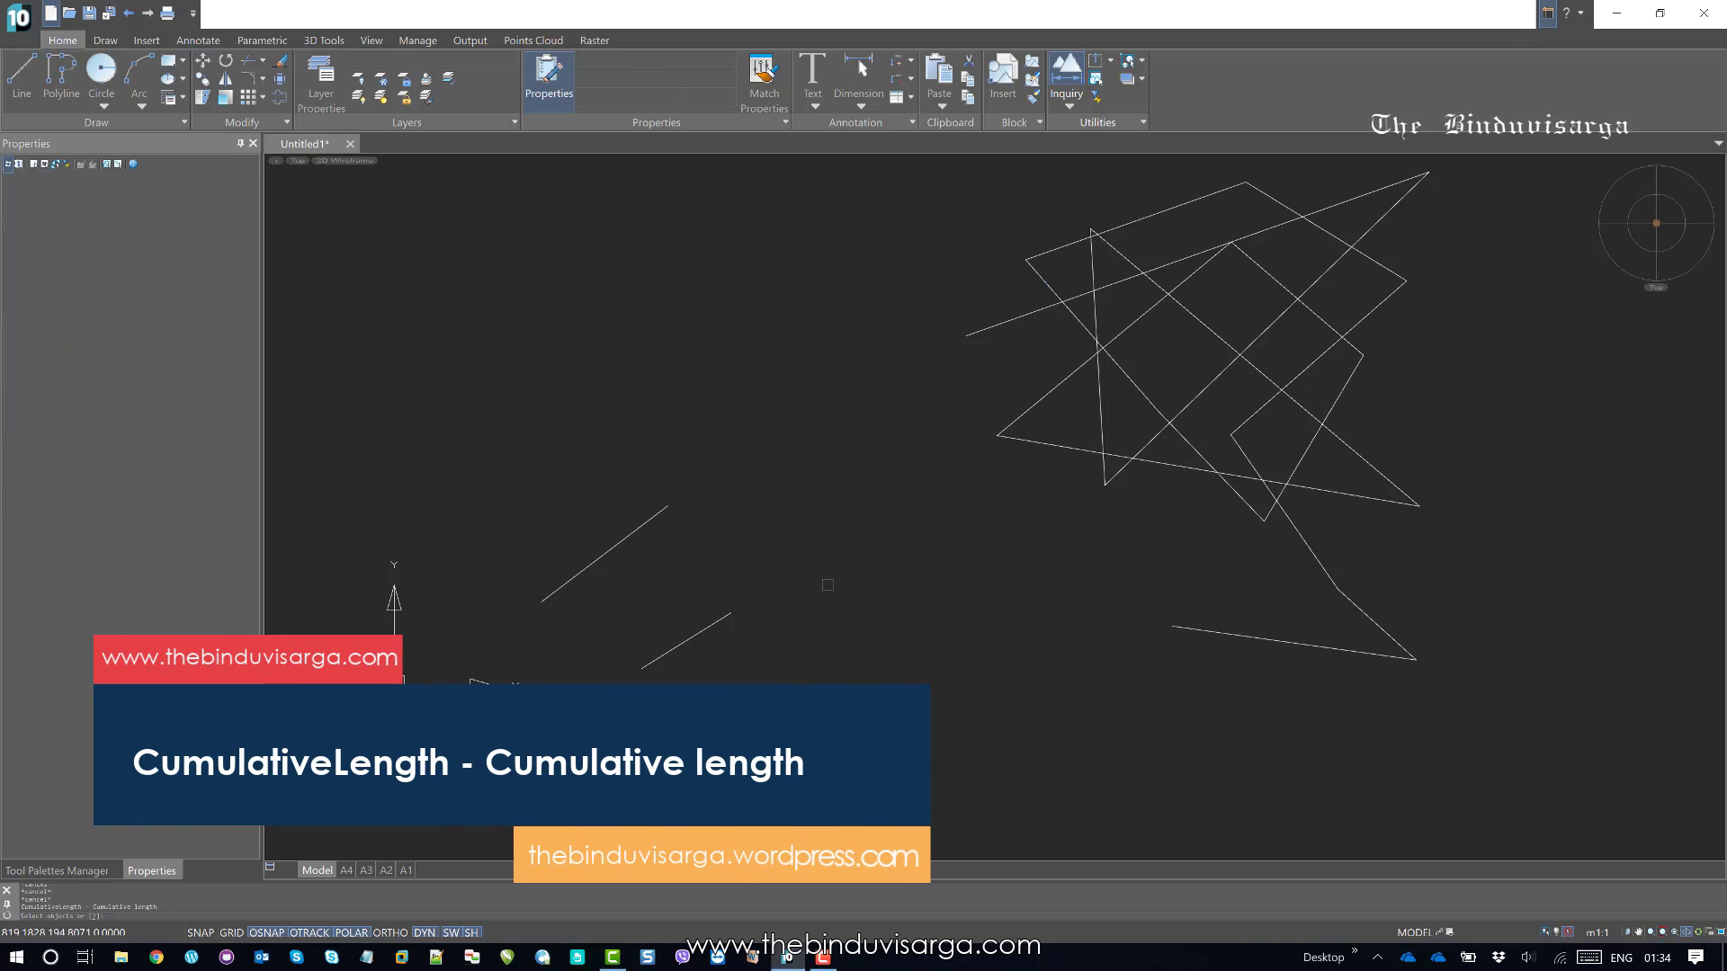
pyautogui.click(753, 672)
pyautogui.click(552, 463)
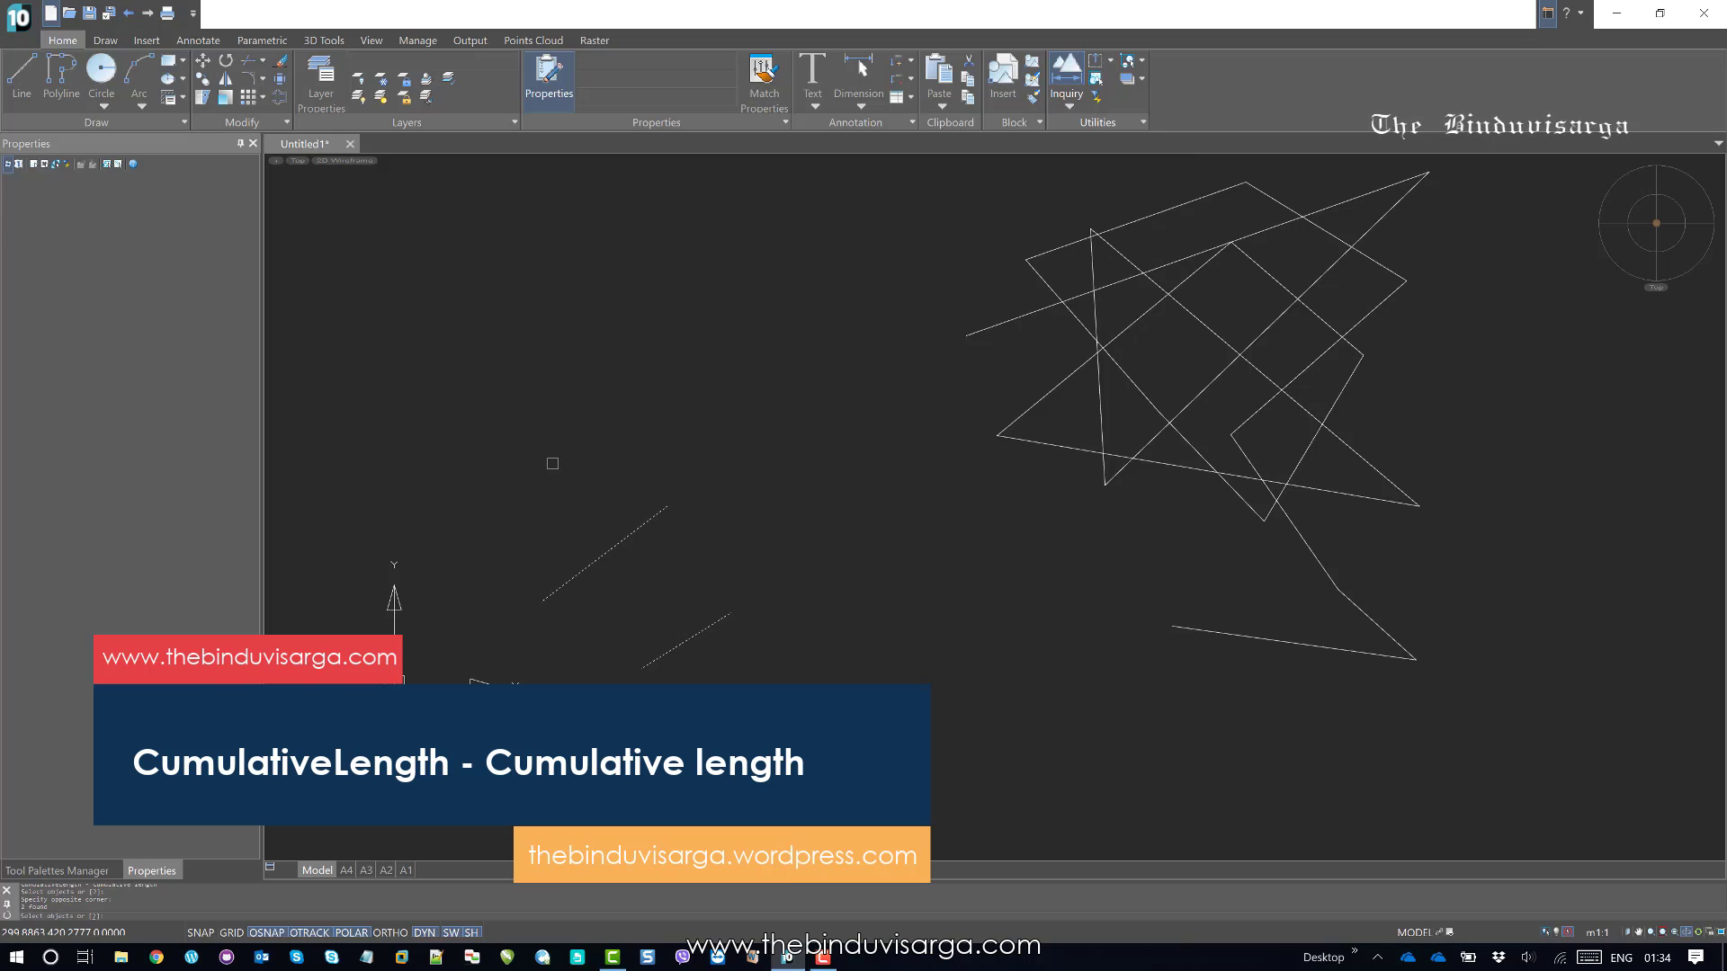
pyautogui.press('Return')
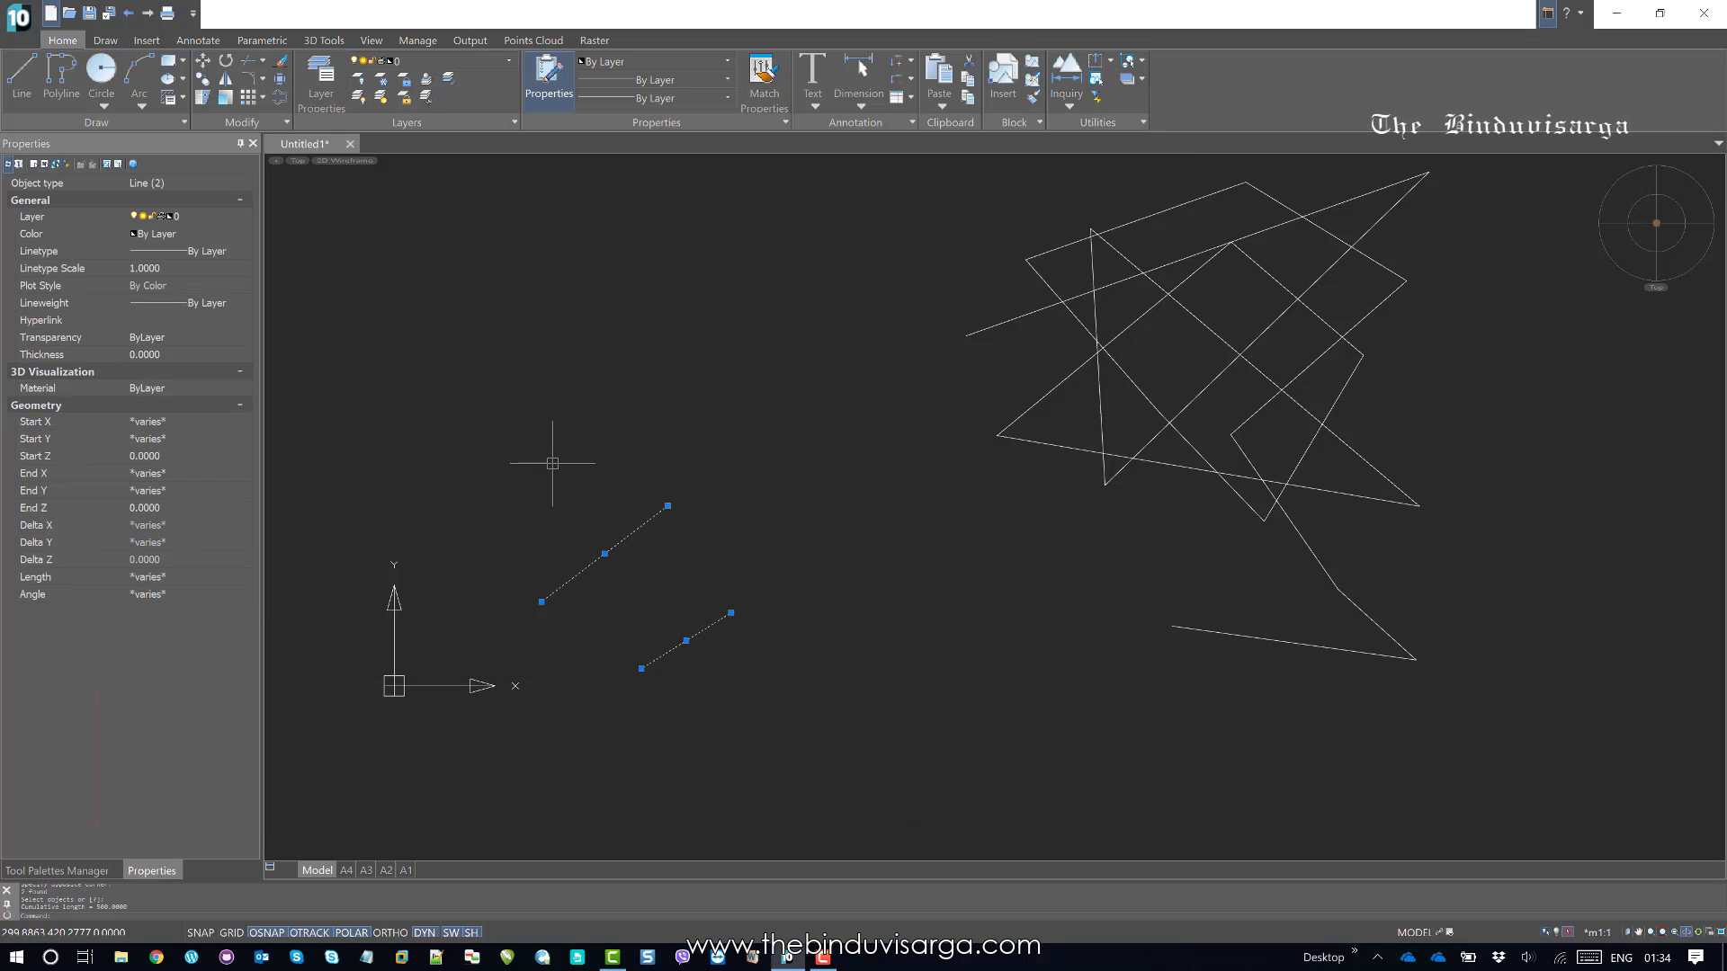
# Step: Read the two short lines' cumulative length in the expanded command history, and close the history window
pyautogui.press('F2')
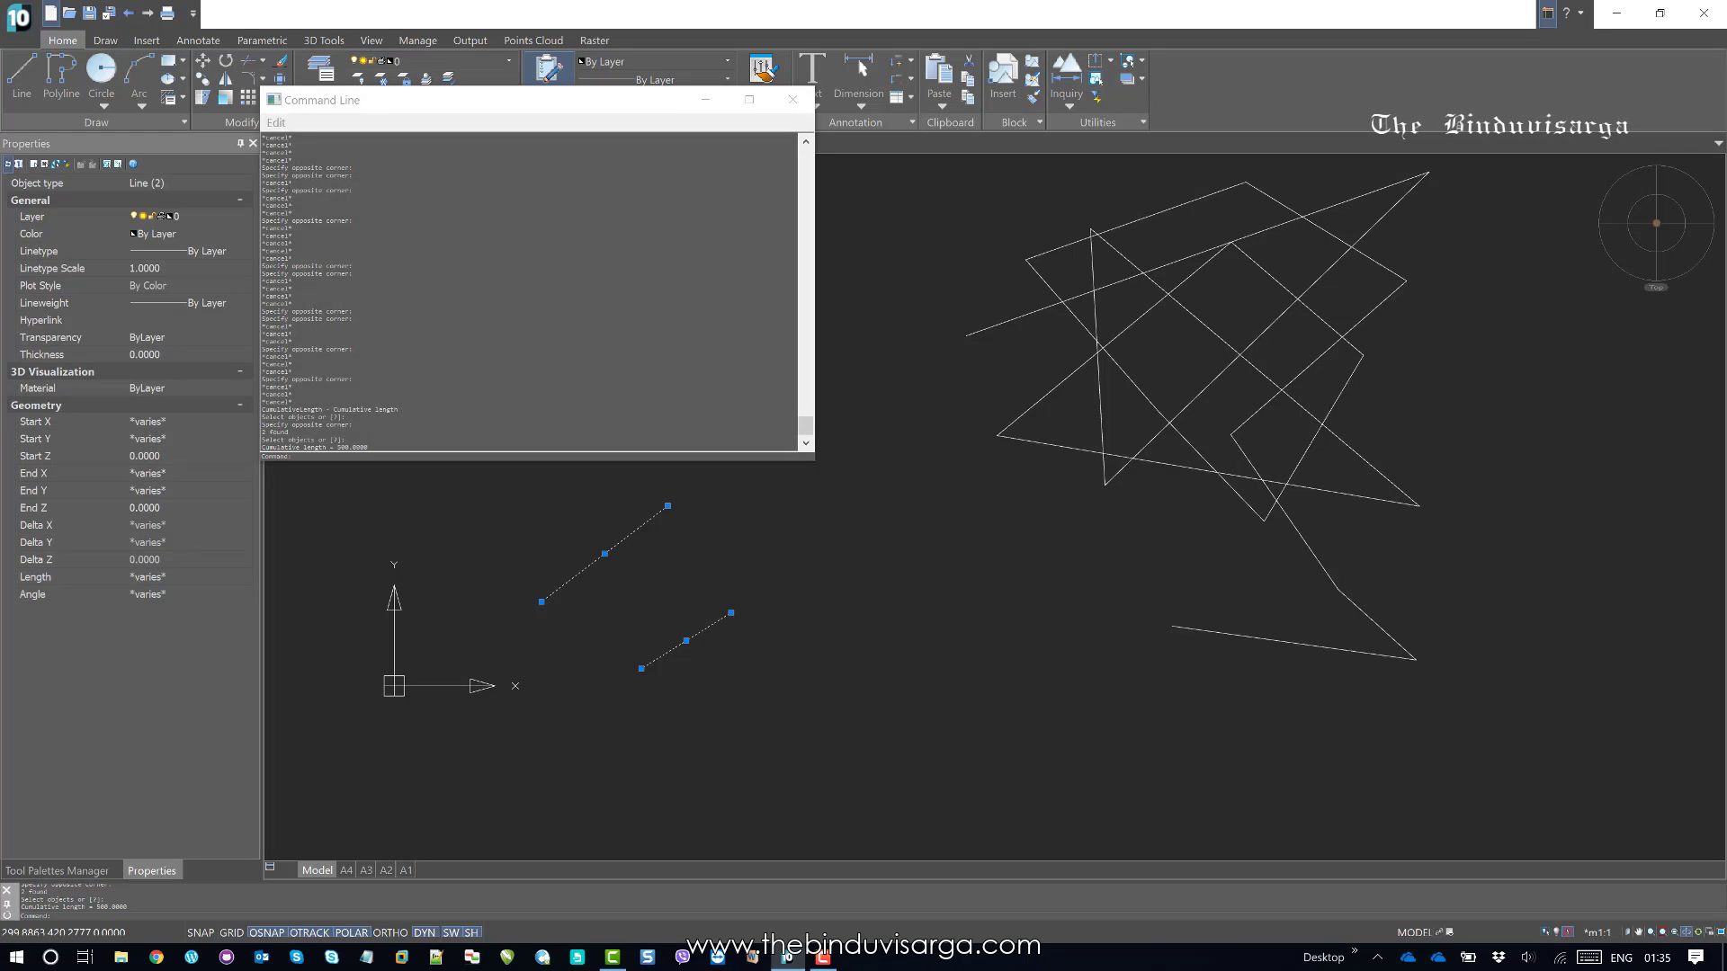
pyautogui.click(809, 437)
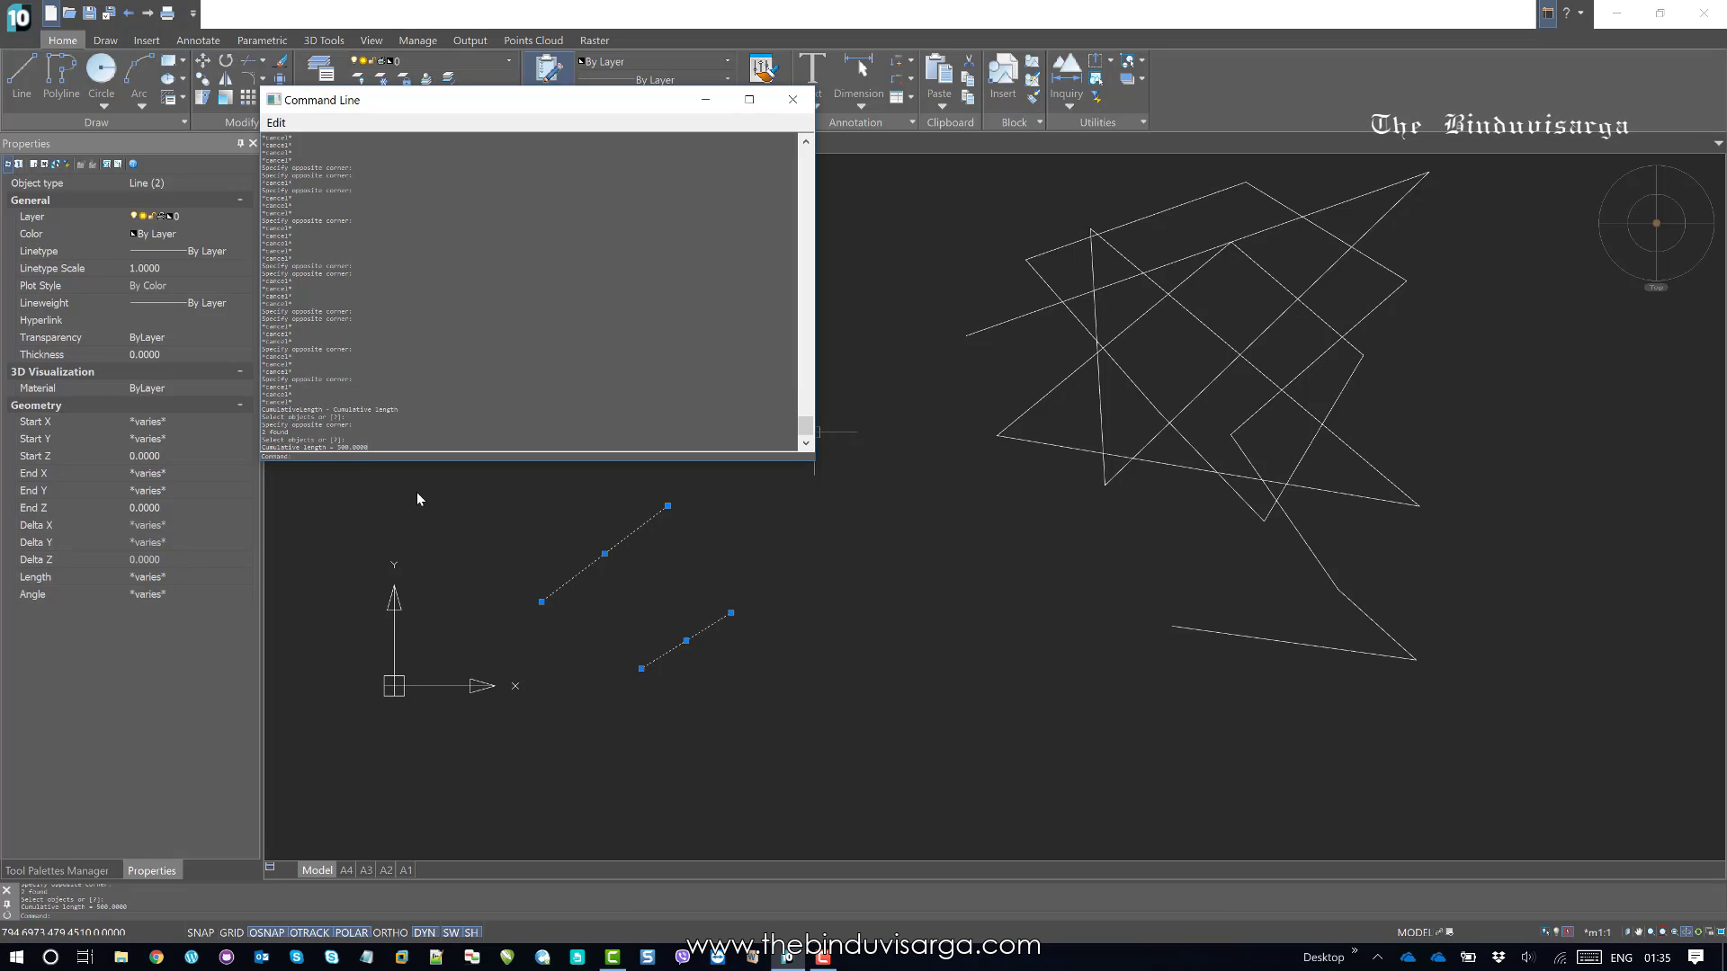
pyautogui.click(794, 105)
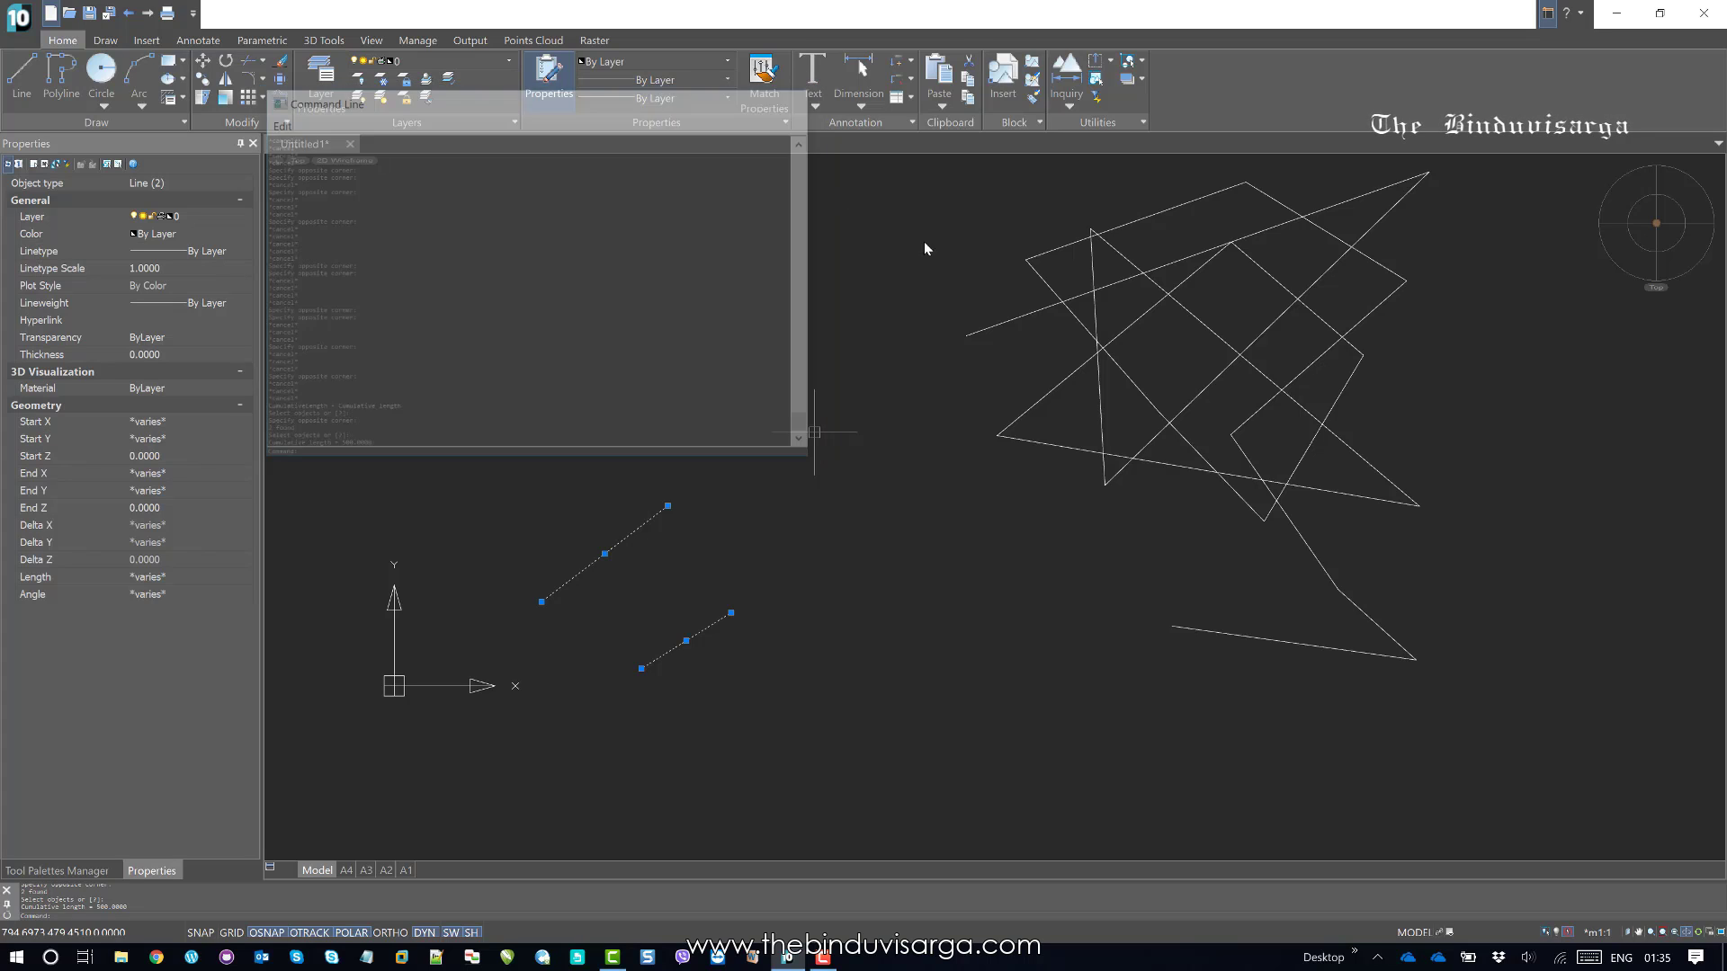
# Step: Clear the current selection, select the whole crossing line chain, and run the Cumulative Length inquiry on it
pyautogui.moveTo(1381, 326); pyautogui.dragTo(1304, 362, button='middle')
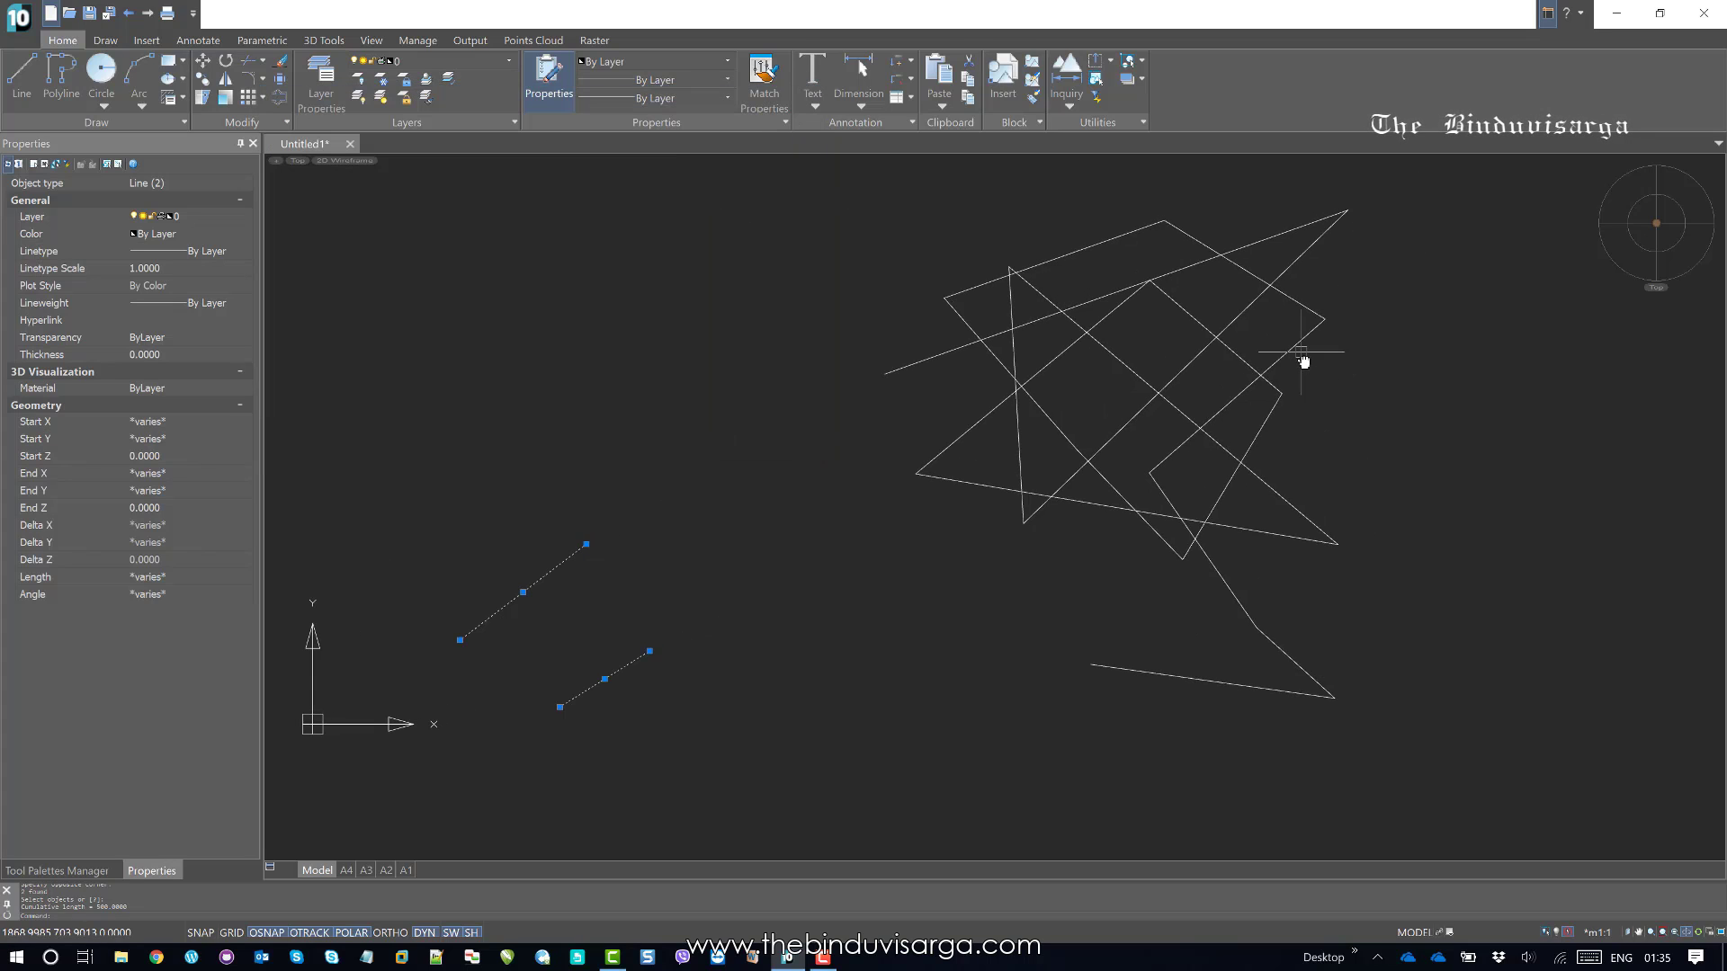
pyautogui.press('Escape')
pyautogui.press('Escape')
pyautogui.click(1401, 732)
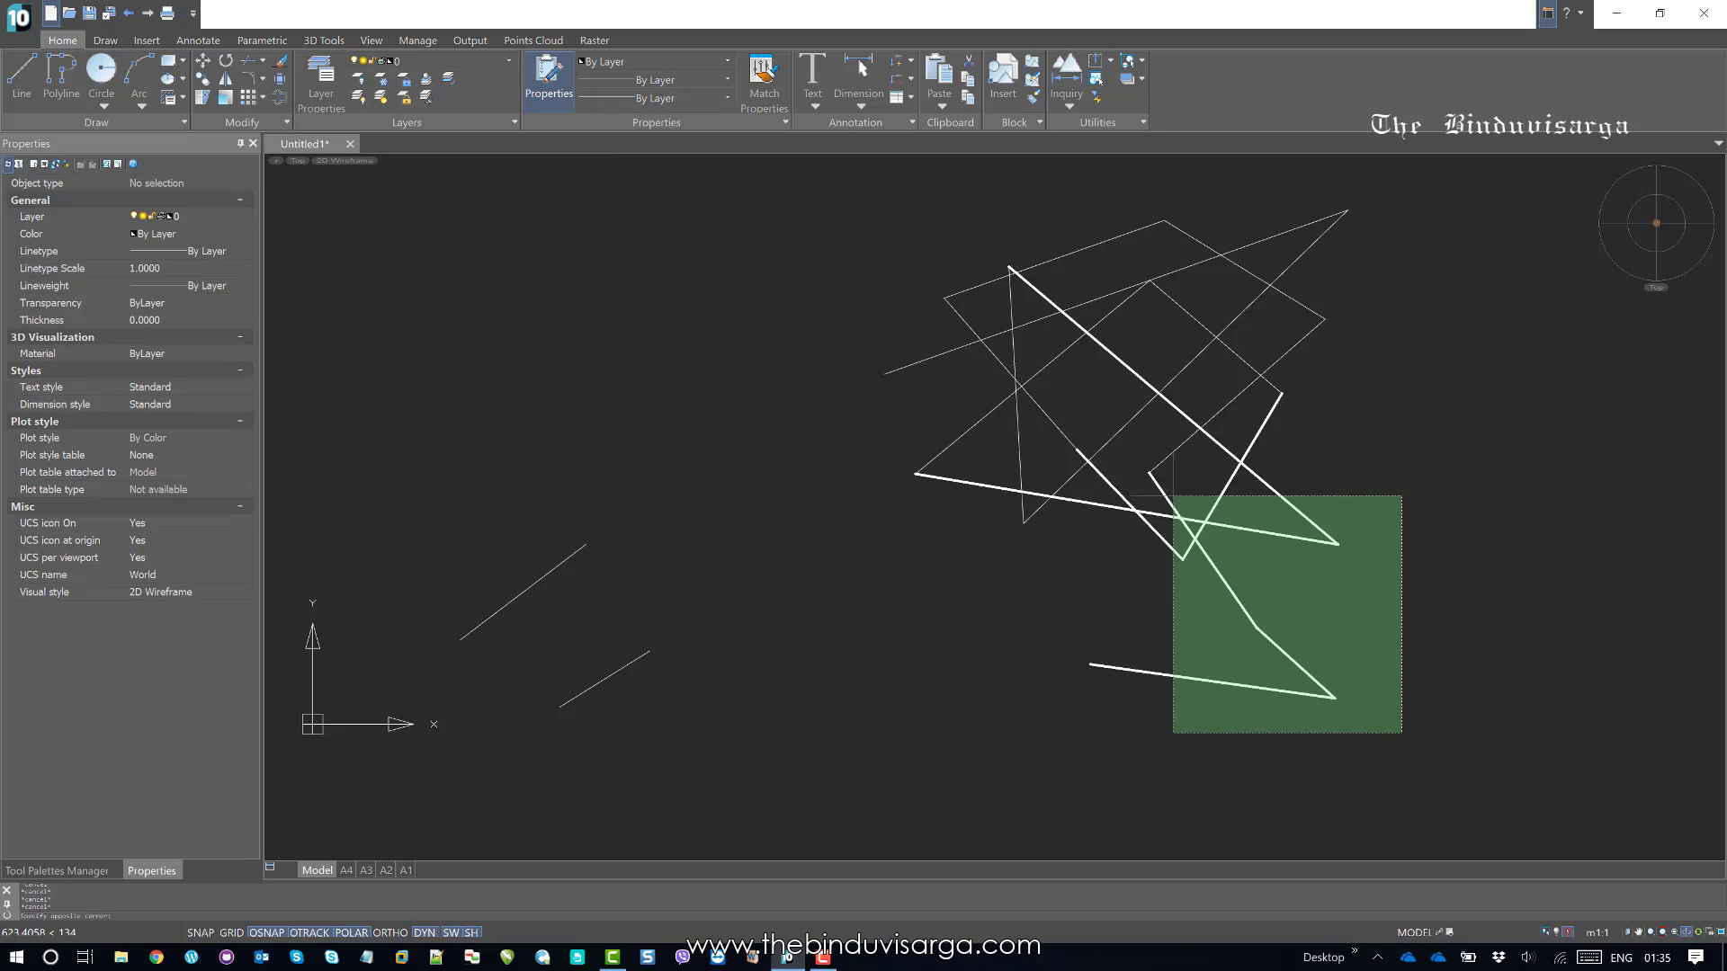
pyautogui.click(938, 223)
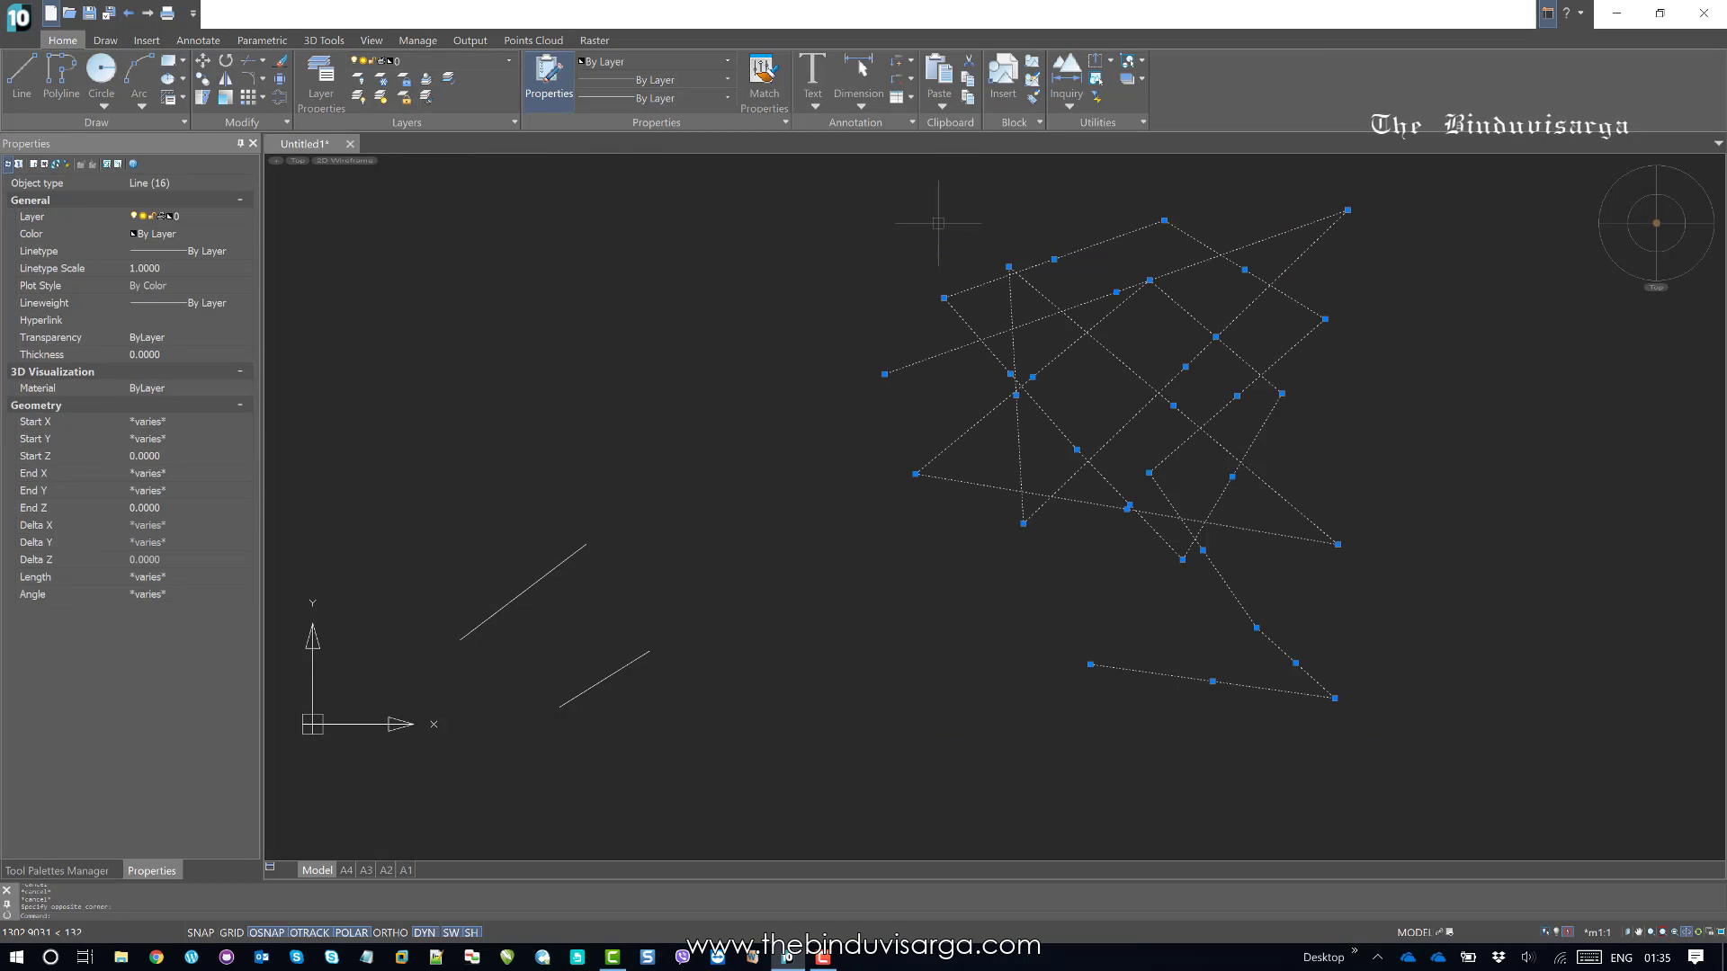
pyautogui.click(1069, 106)
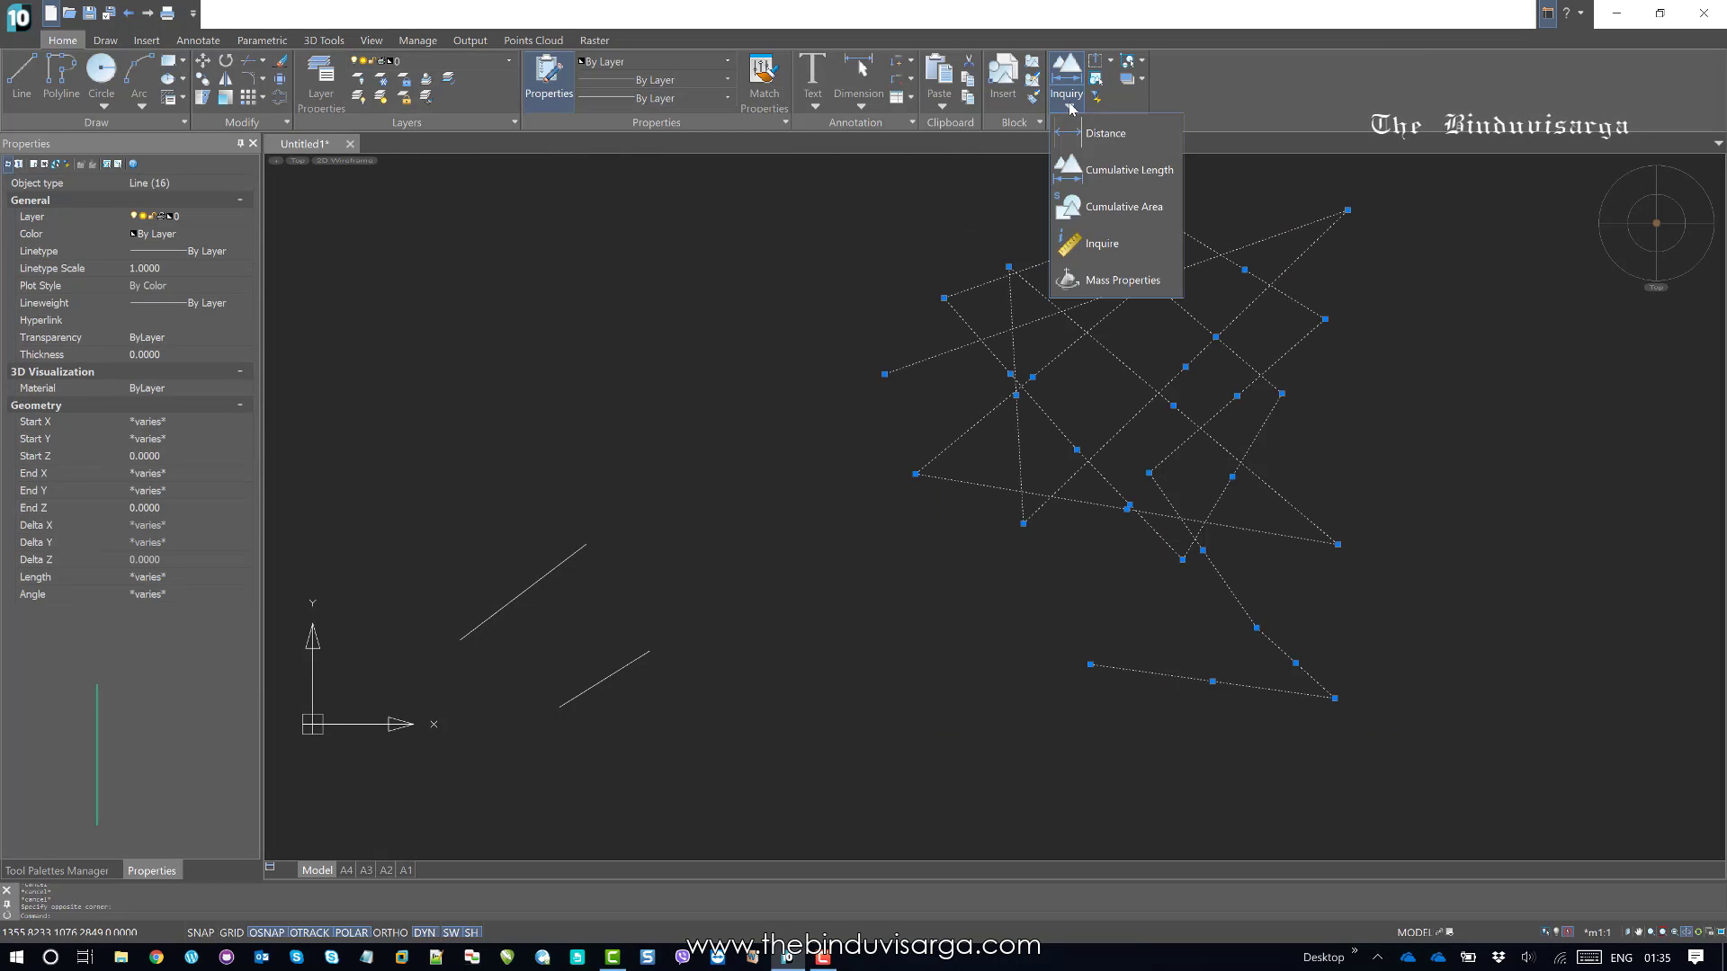
pyautogui.click(1144, 173)
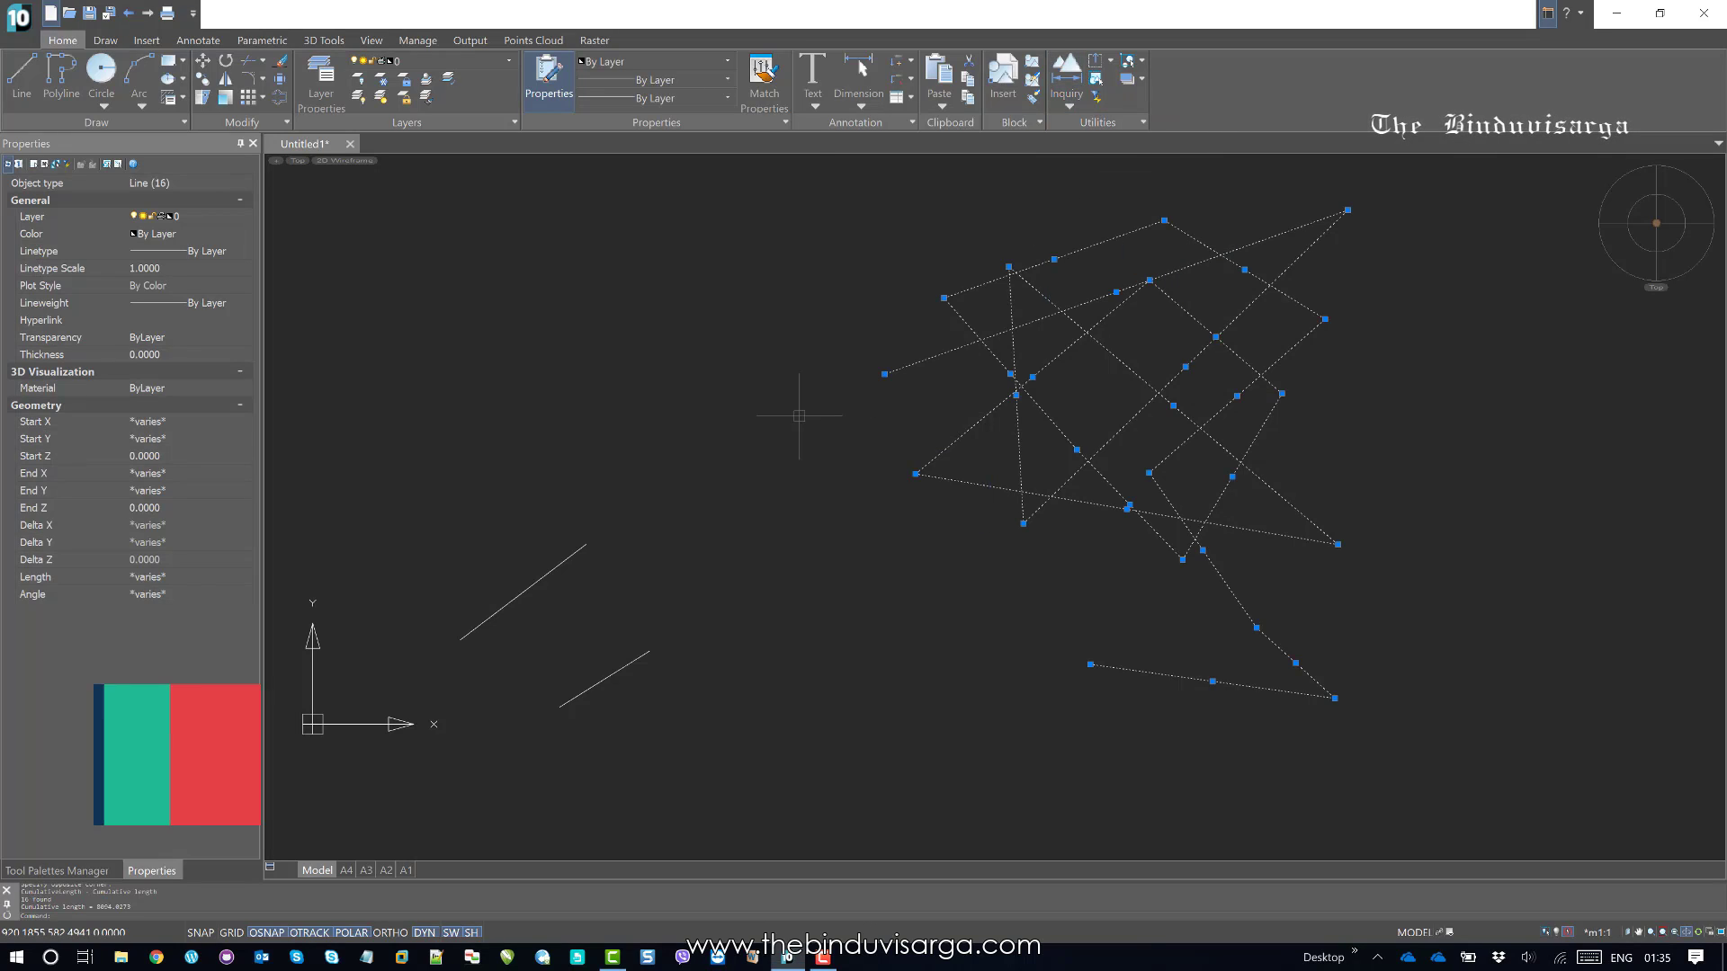
# Step: Highlight the crossing chain's cumulative length in the expanded command history, close the history window, and deselect the chain
pyautogui.press('F2')
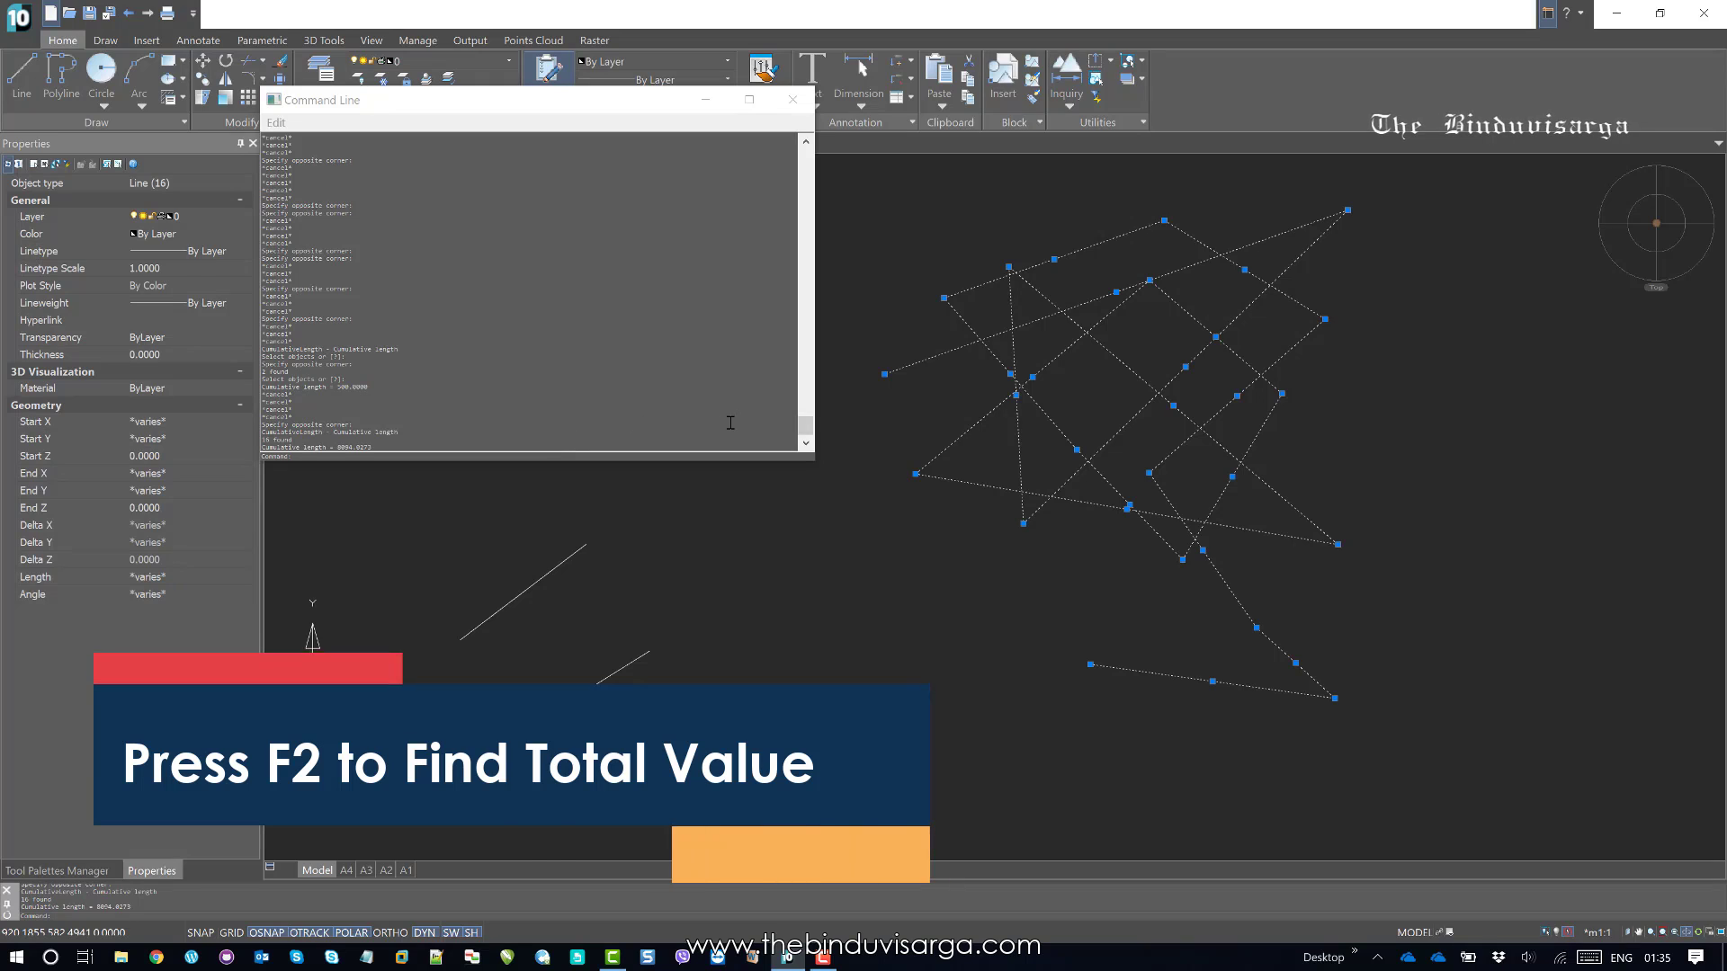
pyautogui.click(297, 447)
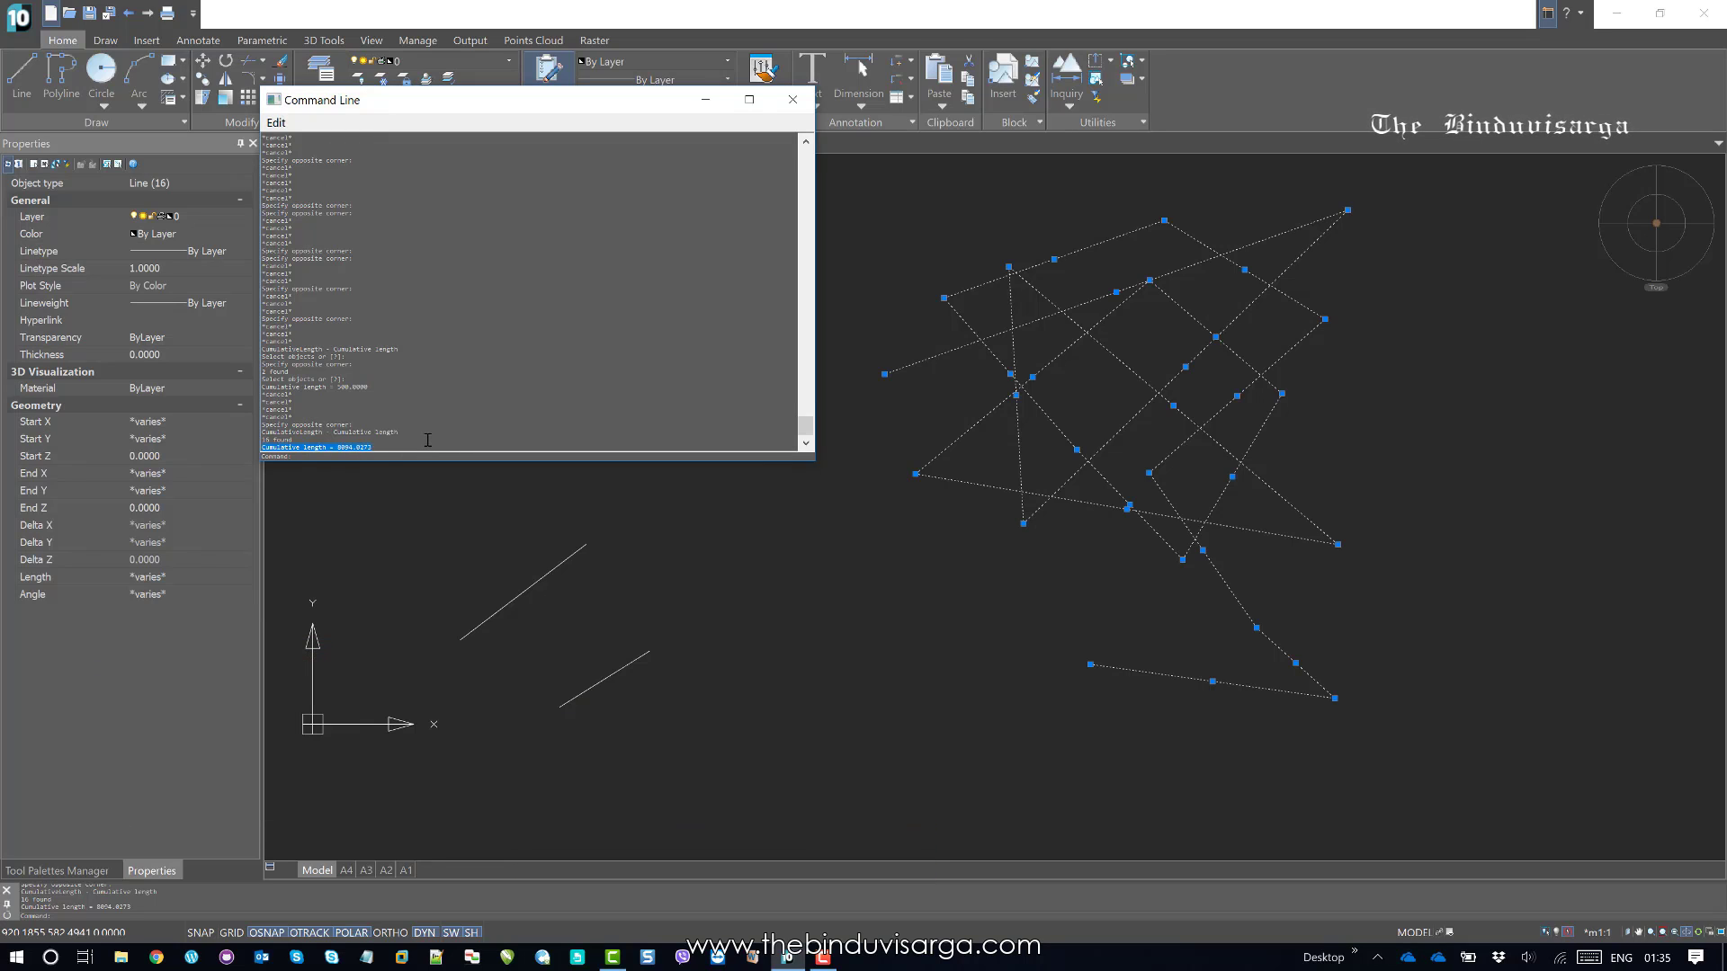
pyautogui.click(792, 101)
pyautogui.moveTo(748, 288); pyautogui.dragTo(925, 386, button='middle')
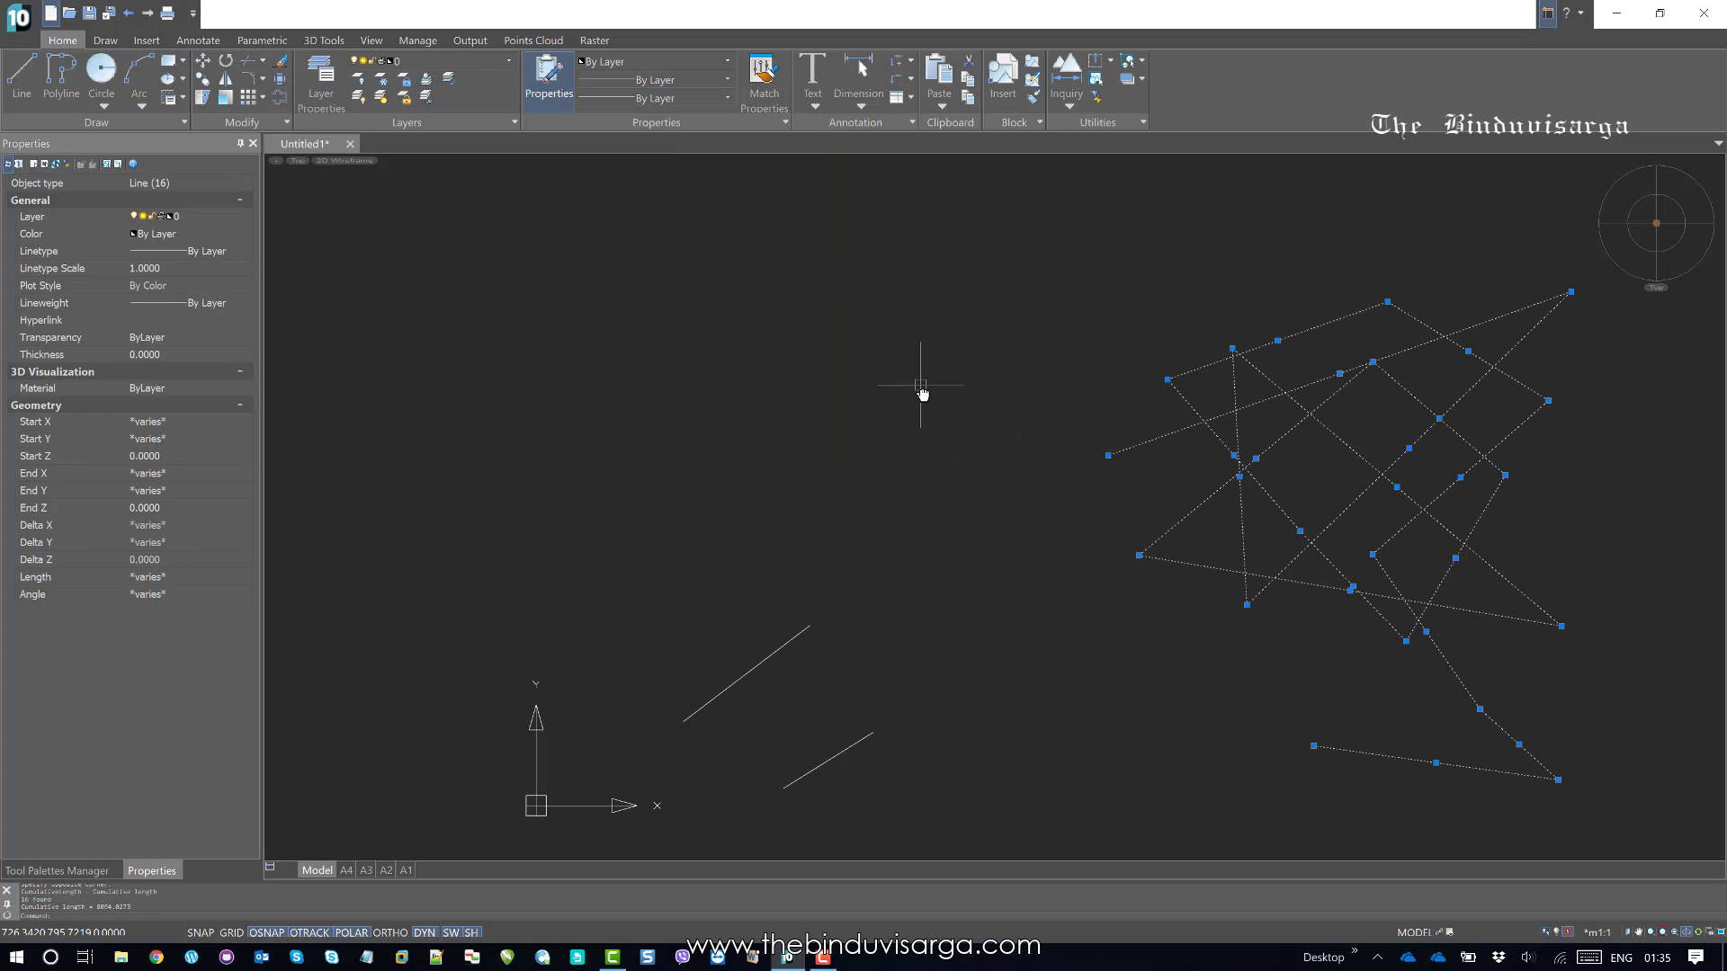
pyautogui.press('Escape')
pyautogui.press('Escape')
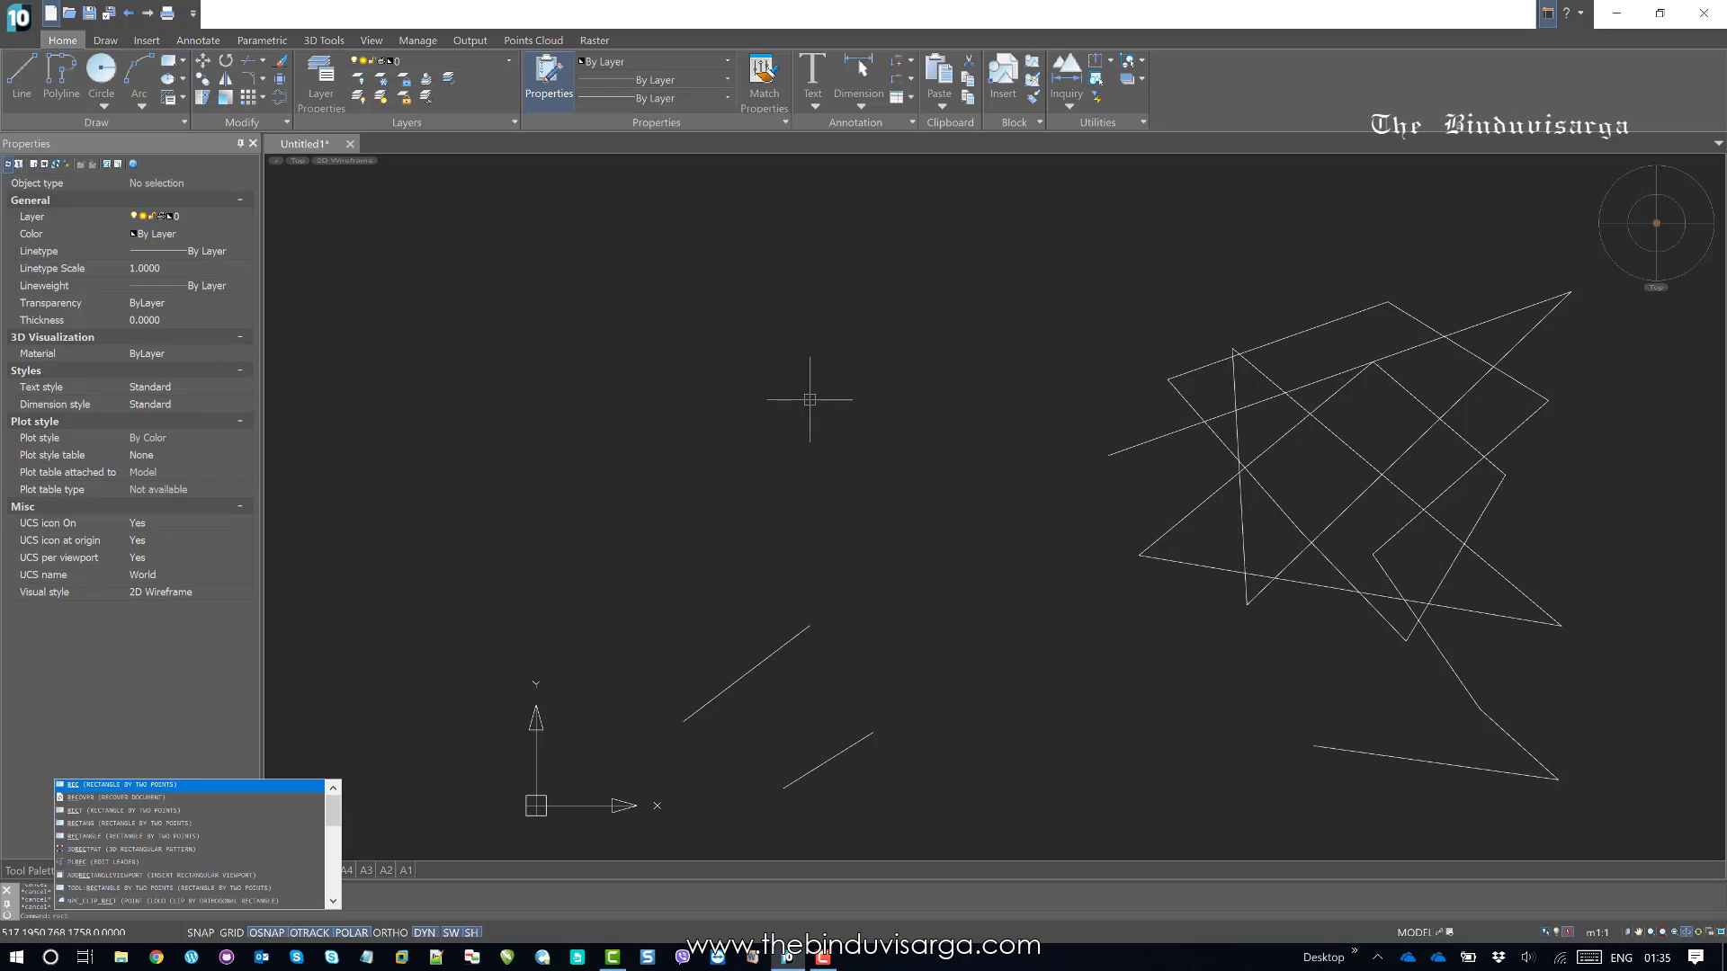
# Step: Draw a rectangle in the empty area above the two short lines
pyautogui.press('Return')
pyautogui.click(506, 276)
pyautogui.click(647, 387)
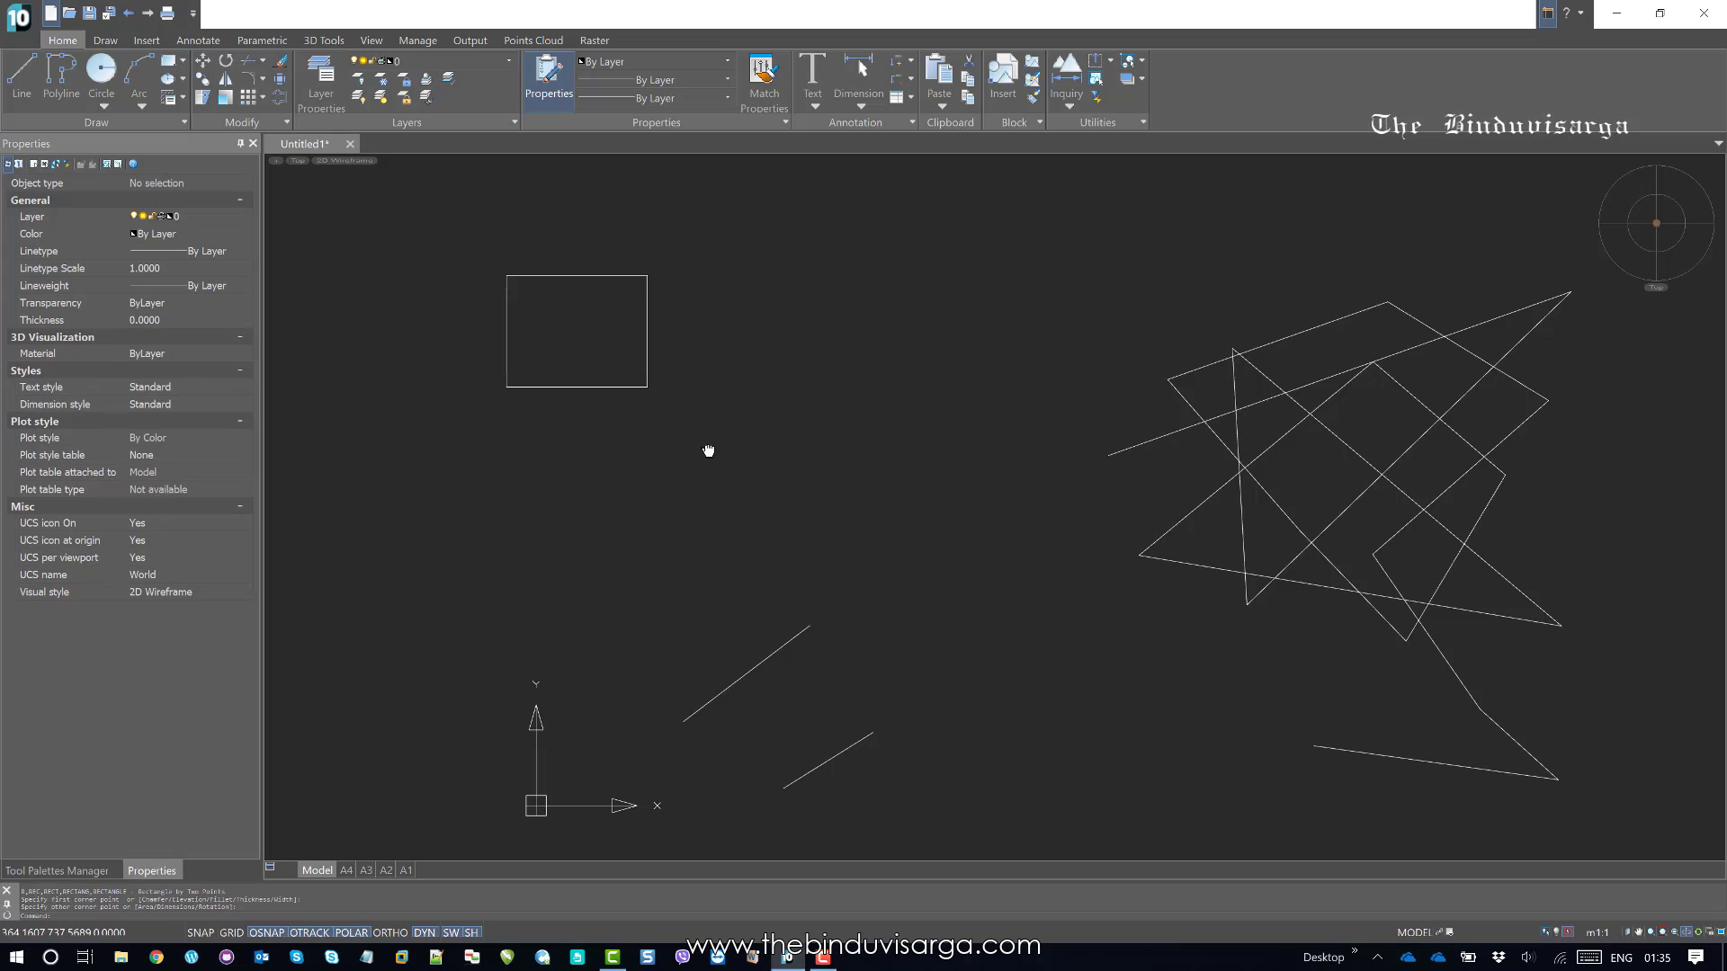
# Step: Draw a closed, irregular five-sided polyline between the rectangle and the crossing line chain
pyautogui.moveTo(709, 451); pyautogui.dragTo(703, 453, button='middle')
pyautogui.press('Return')
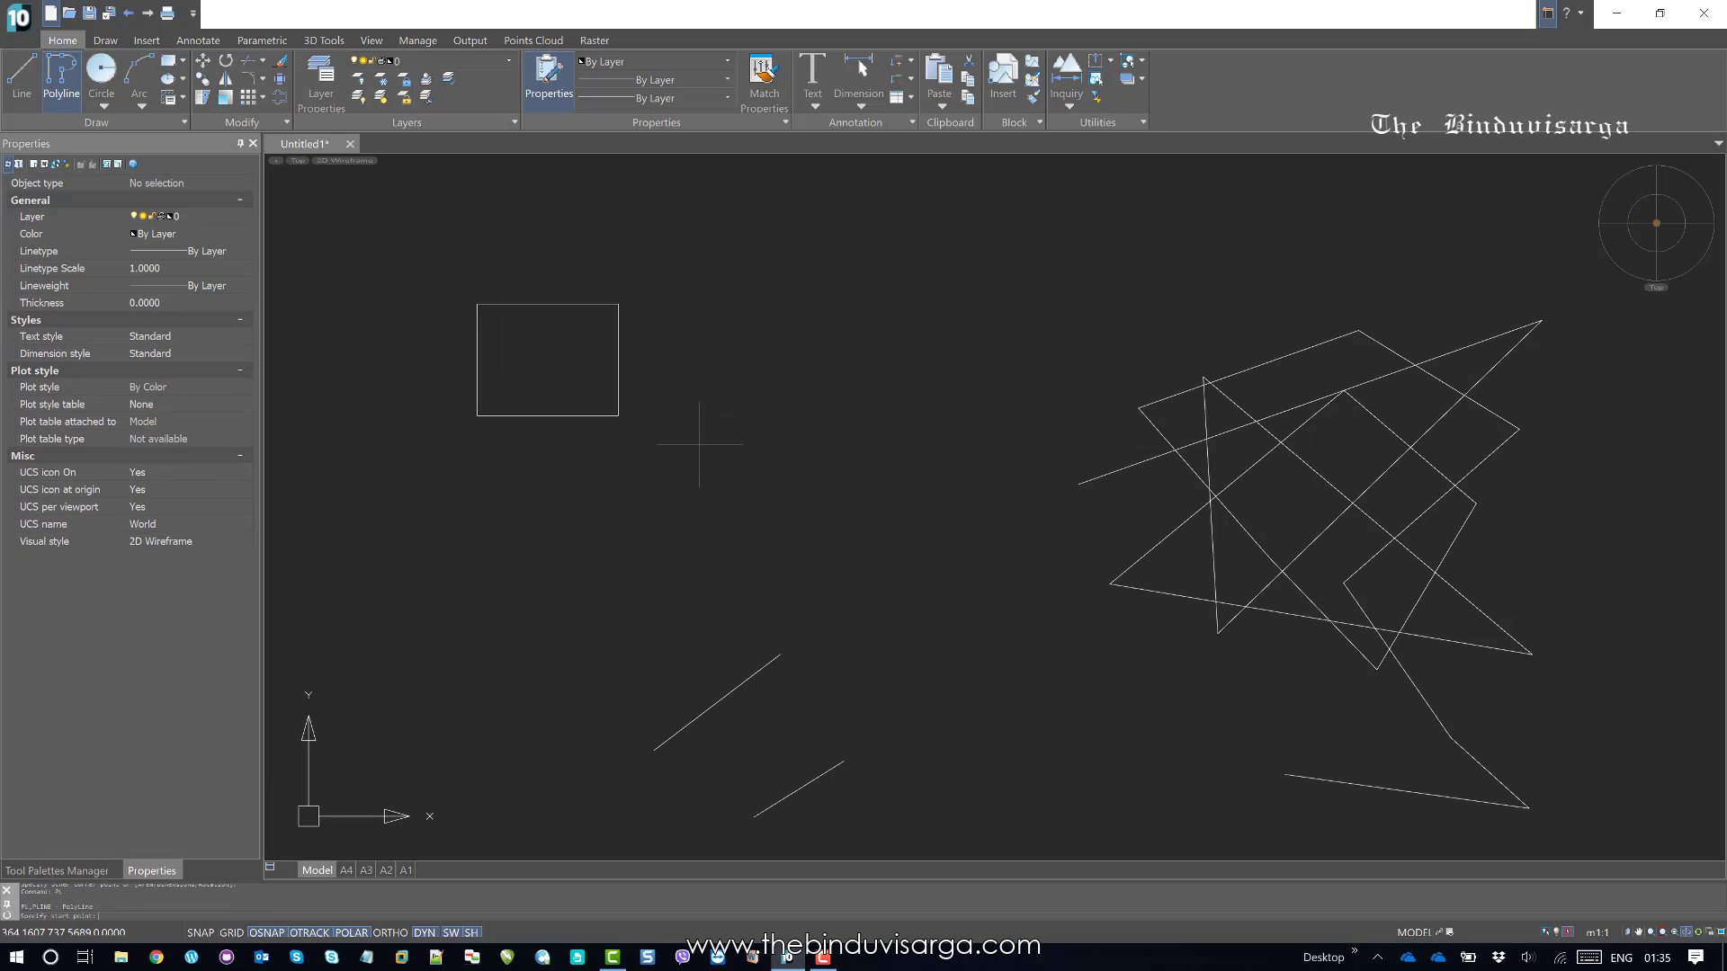
pyautogui.click(758, 339)
pyautogui.click(1009, 297)
pyautogui.click(938, 551)
pyautogui.click(823, 466)
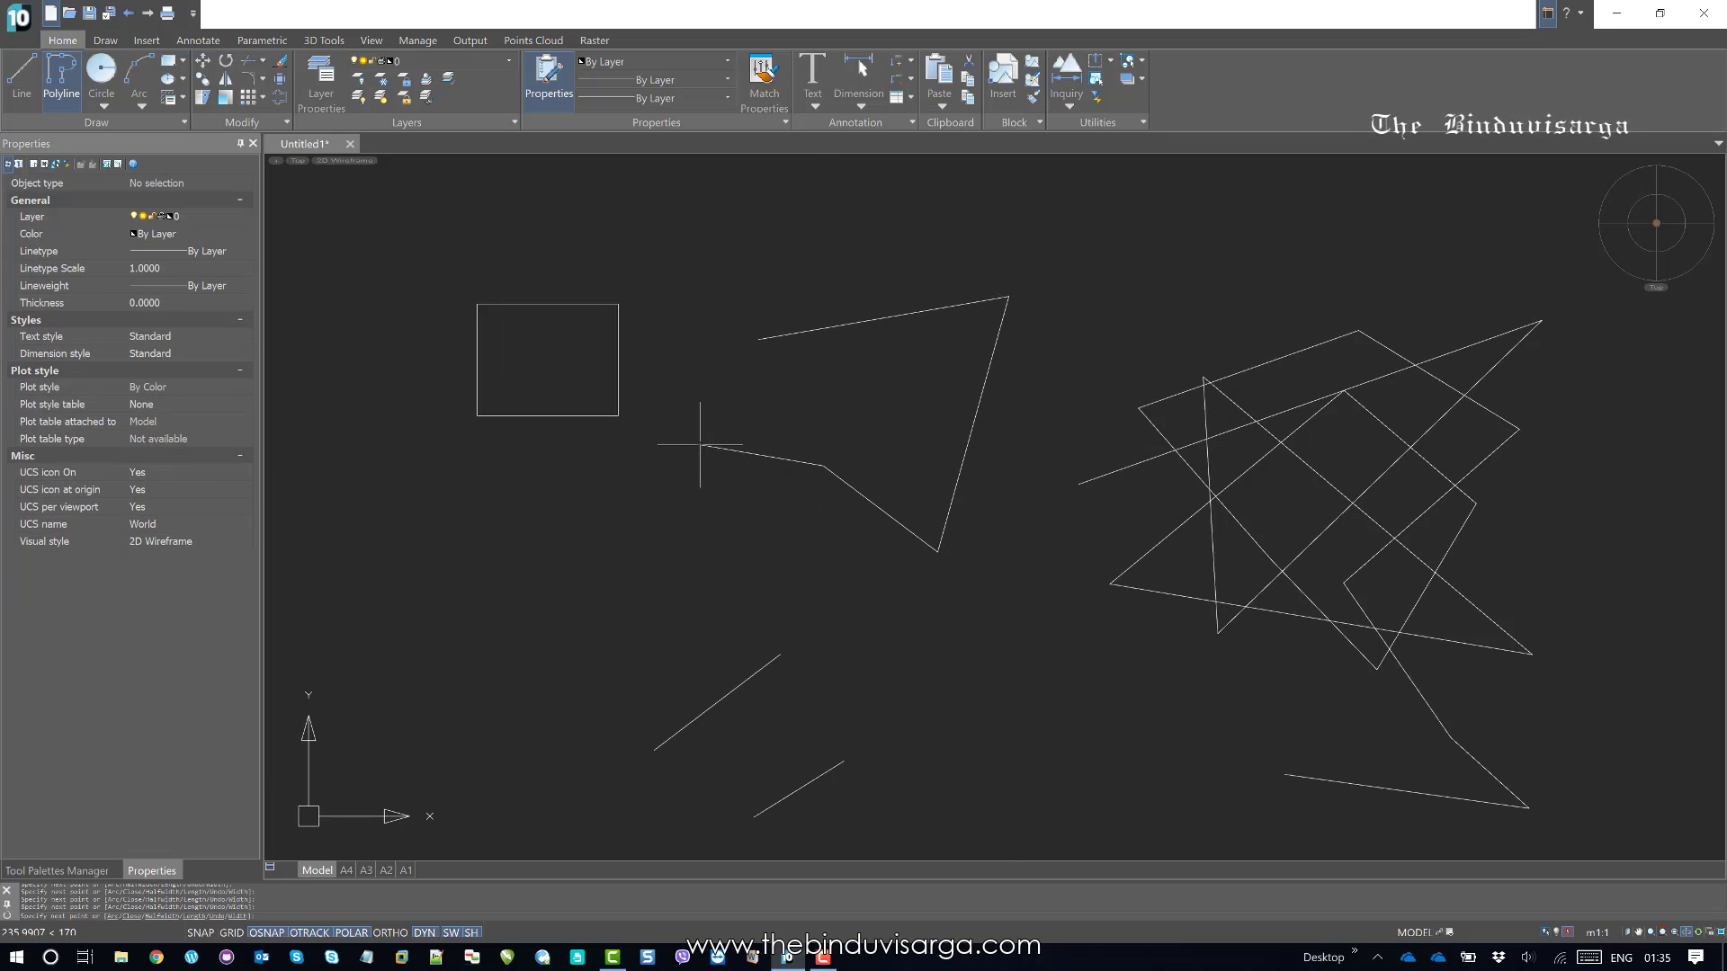
pyautogui.click(701, 443)
pyautogui.click(758, 339)
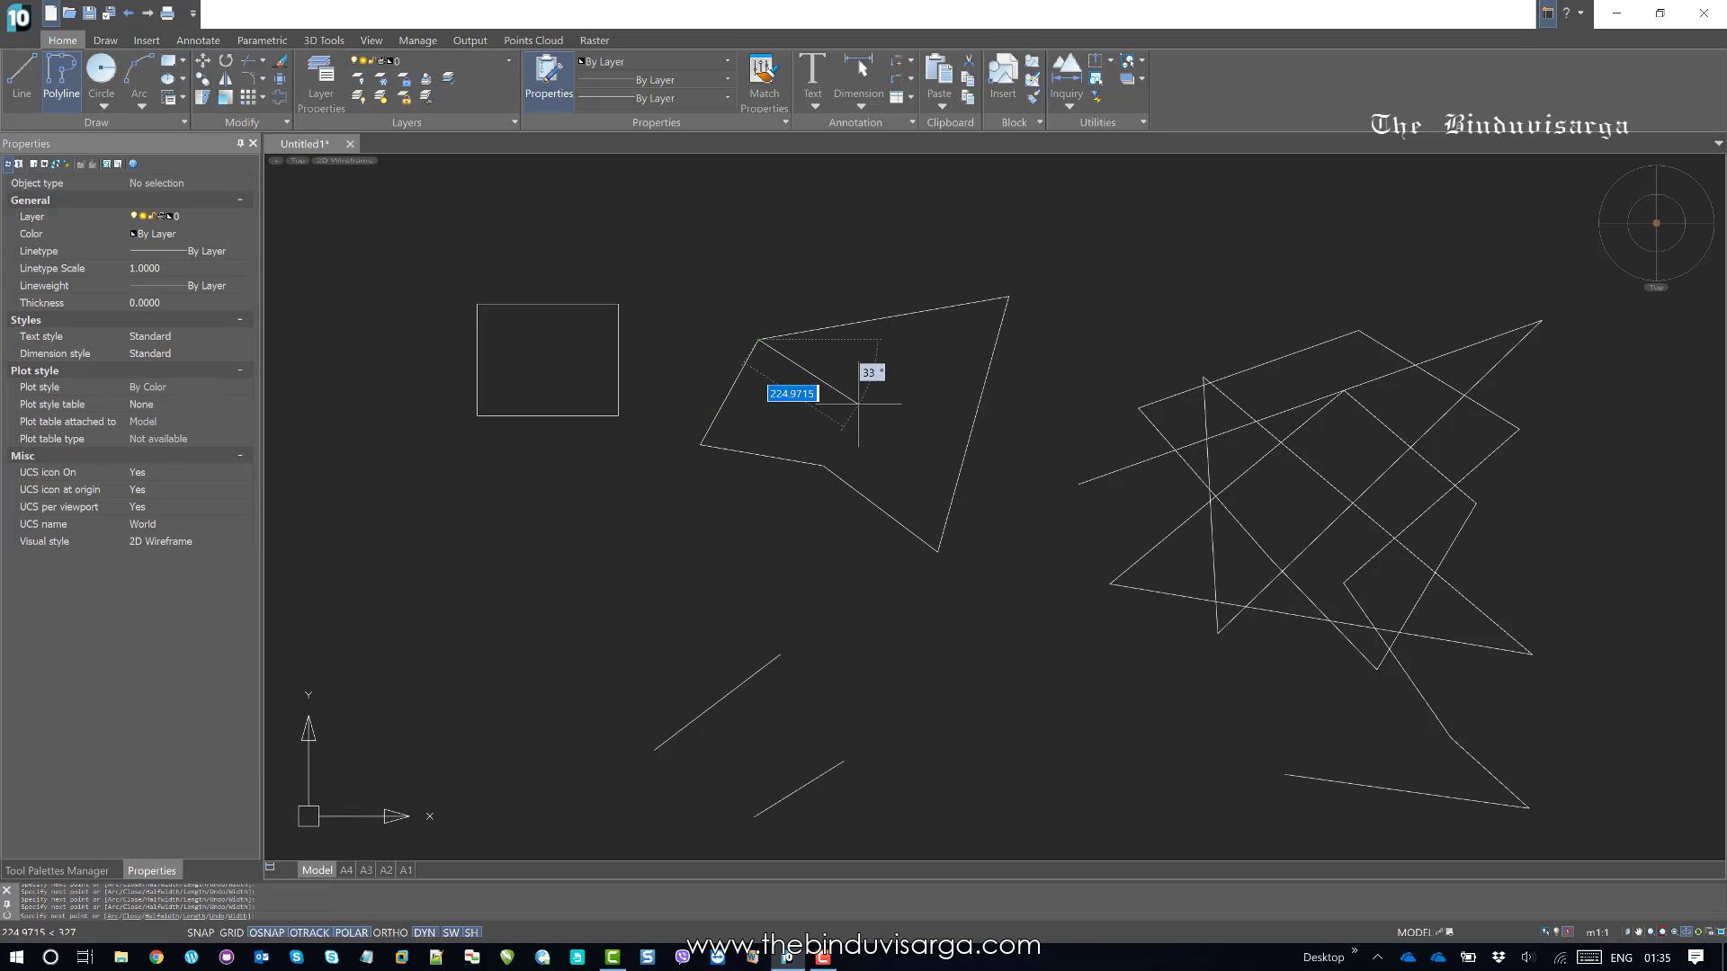
pyautogui.press('Escape')
pyautogui.moveTo(790, 351); pyautogui.dragTo(831, 394, button='middle')
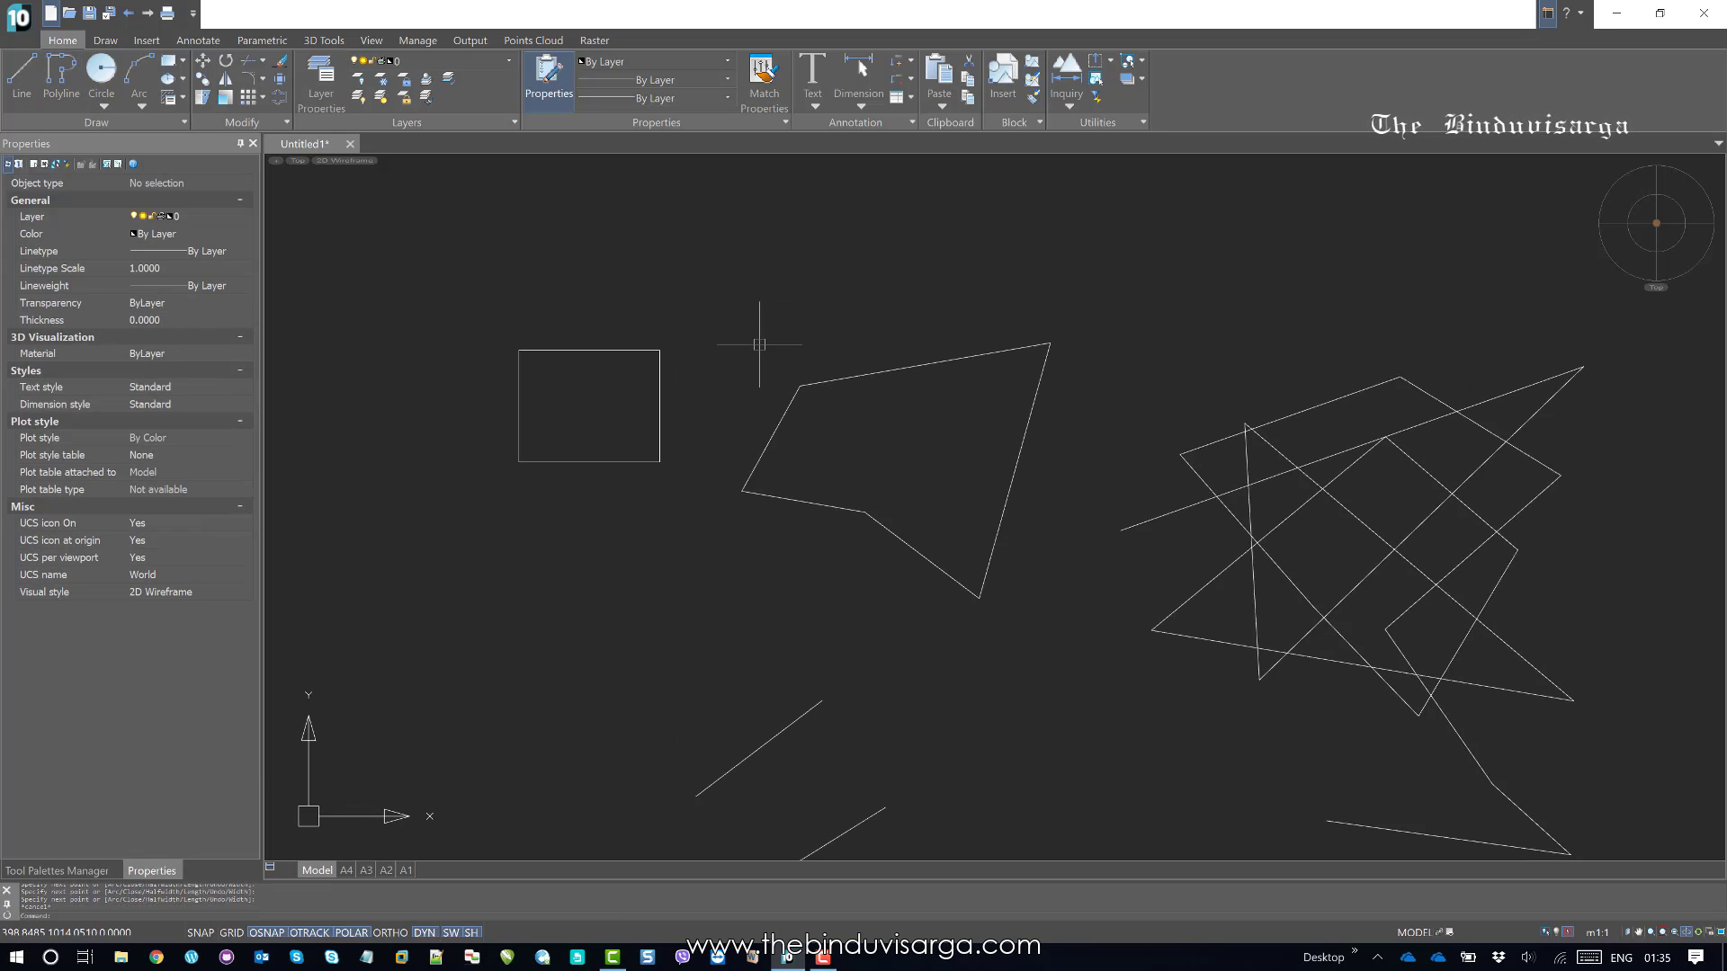
pyautogui.press('Return')
pyautogui.click(761, 290)
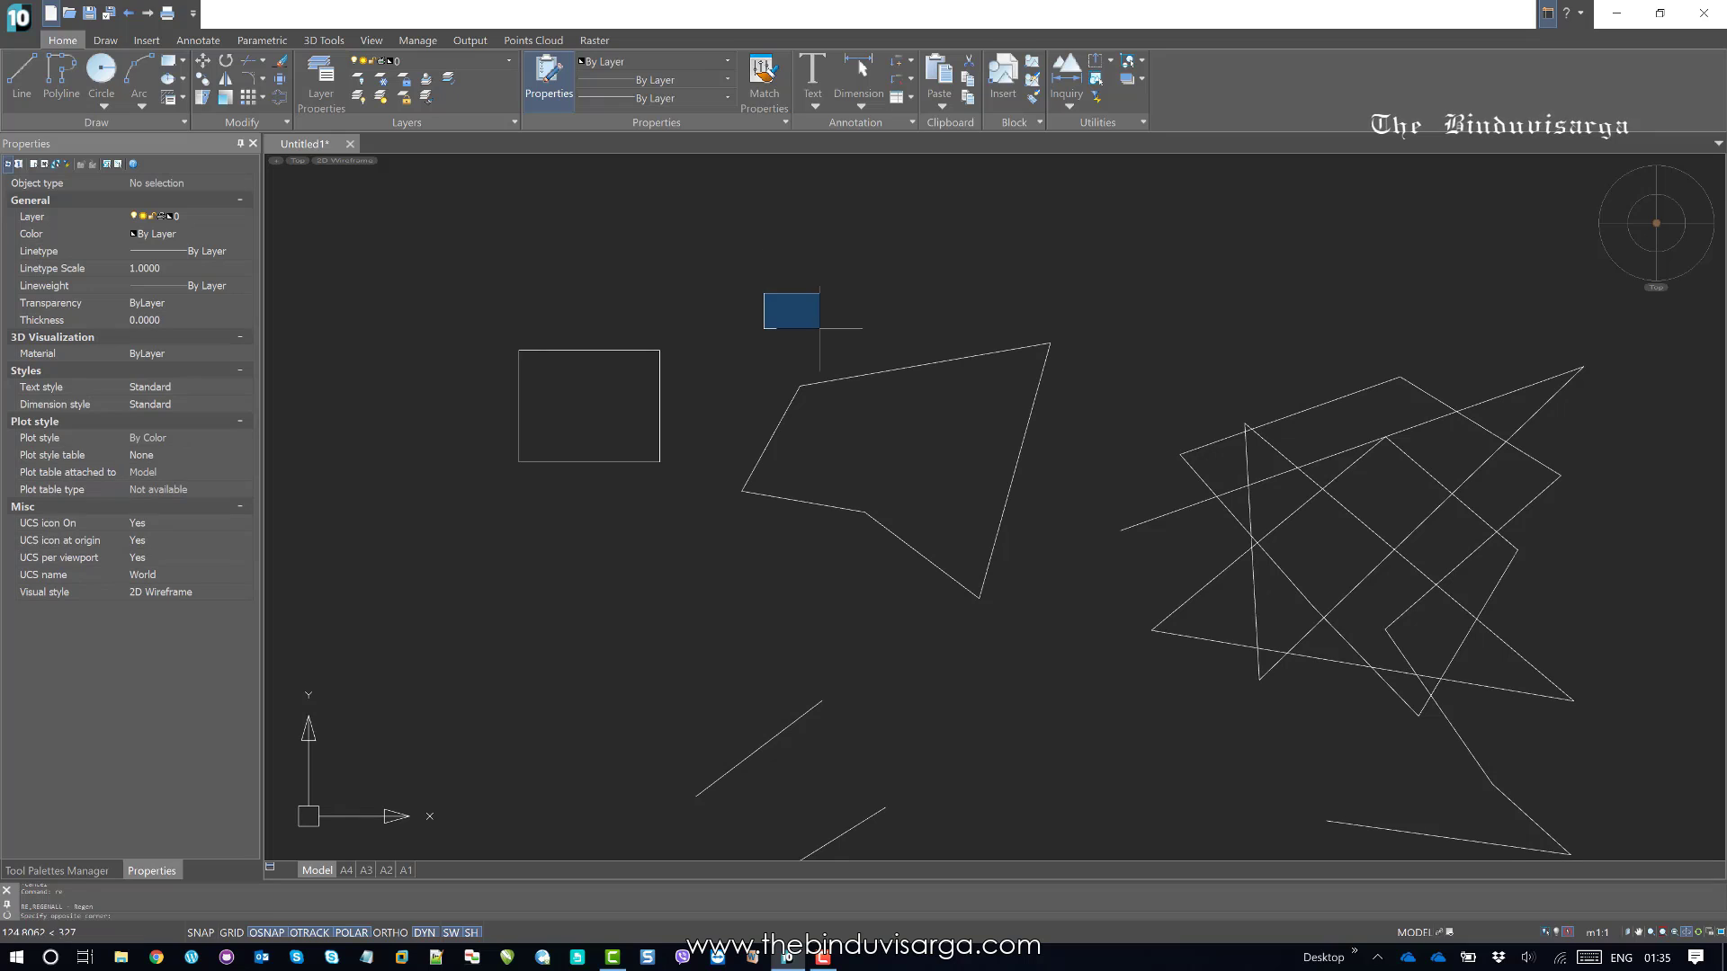
pyautogui.click(817, 331)
# Step: Draw a small rectangle in the empty area above the gap between the larger rectangle and the irregular polyline
pyautogui.write('rec')
pyautogui.press('Return')
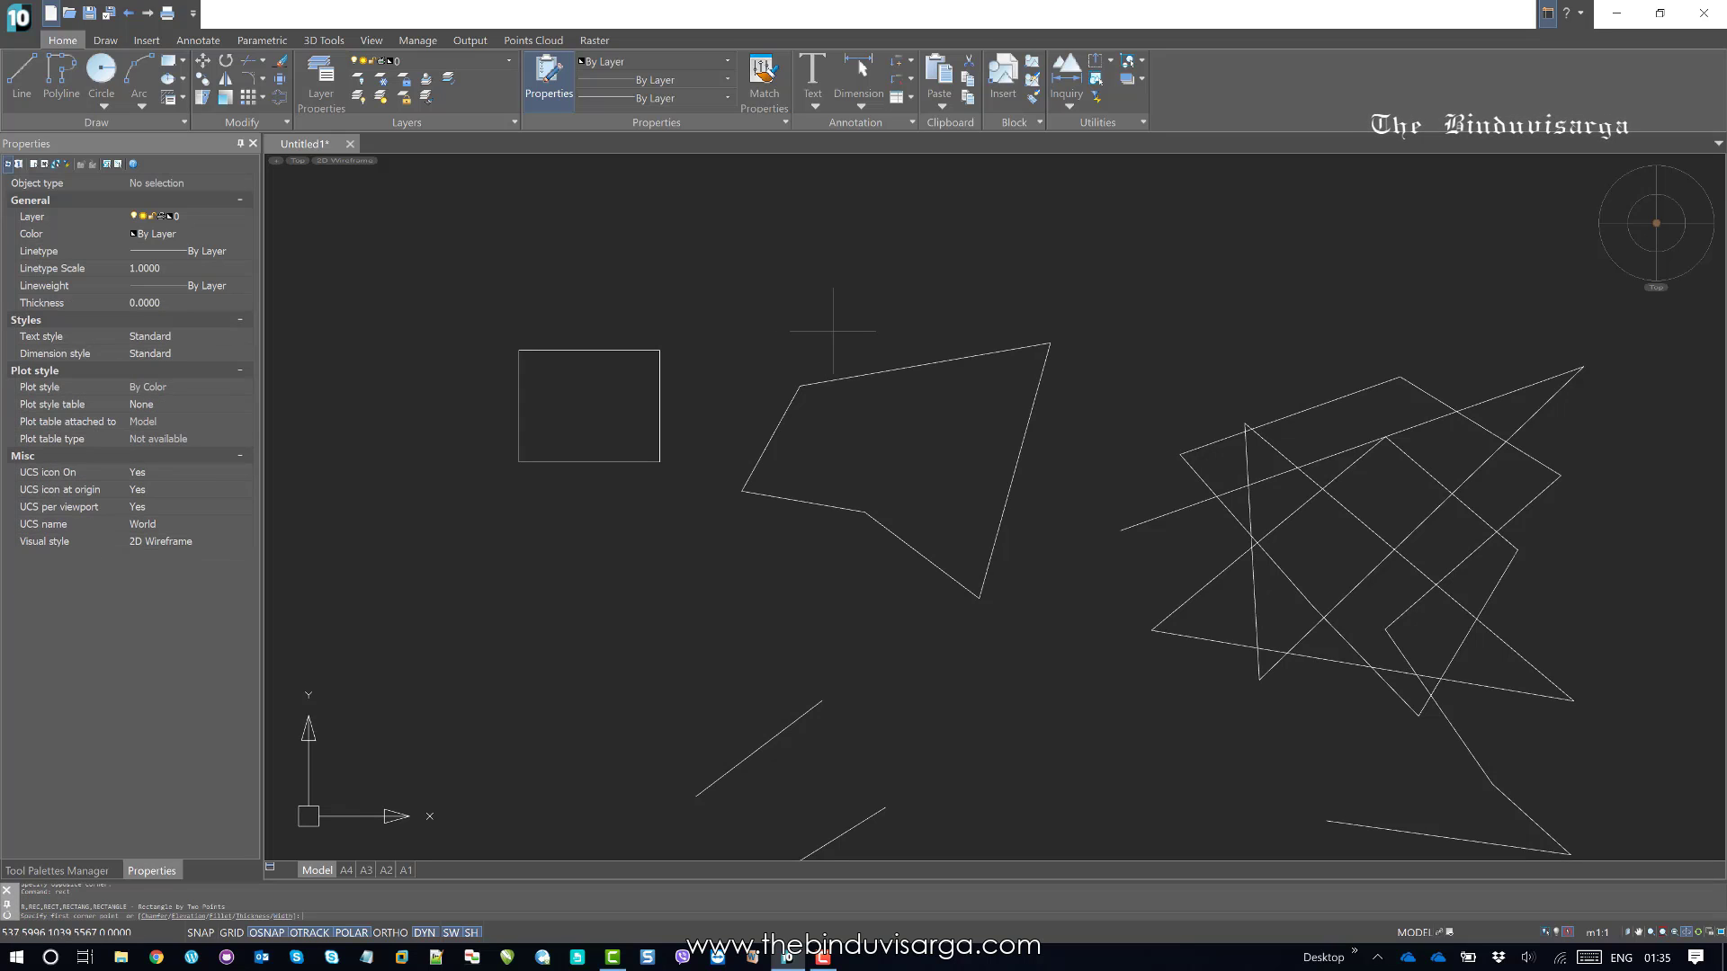
pyautogui.click(732, 285)
pyautogui.click(789, 323)
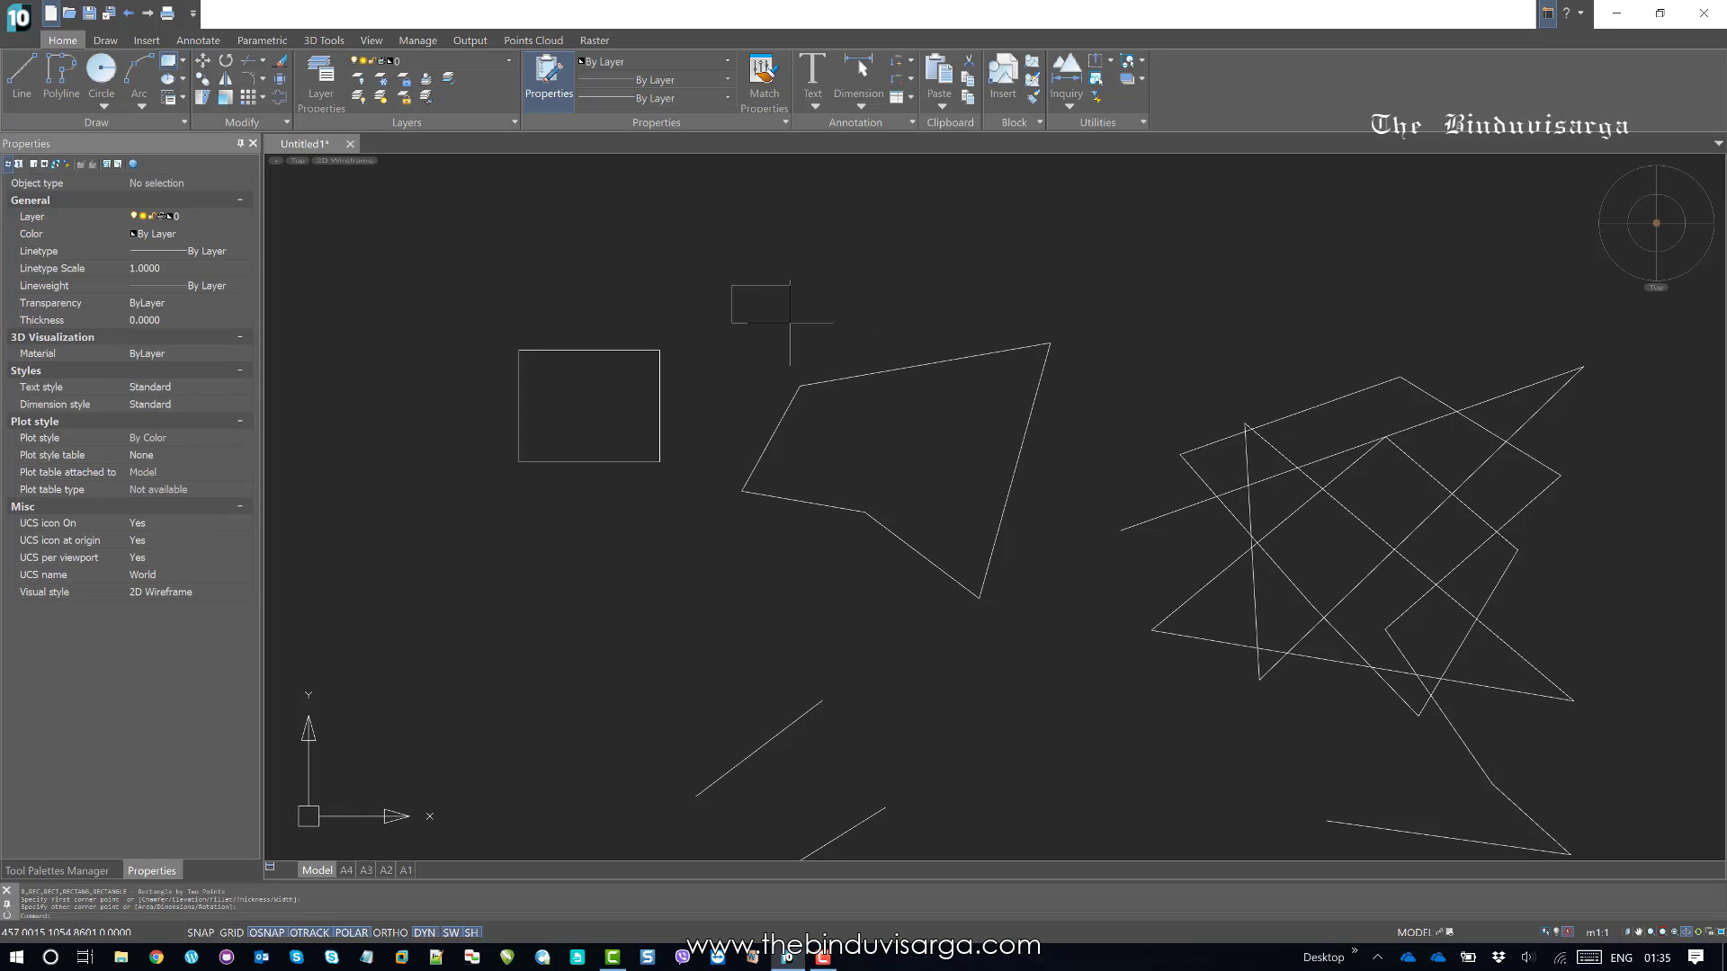
# Step: Select the two rectangles and the irregular polyline together and run the Cumulative Area inquiry on them
pyautogui.click(1057, 646)
pyautogui.click(603, 287)
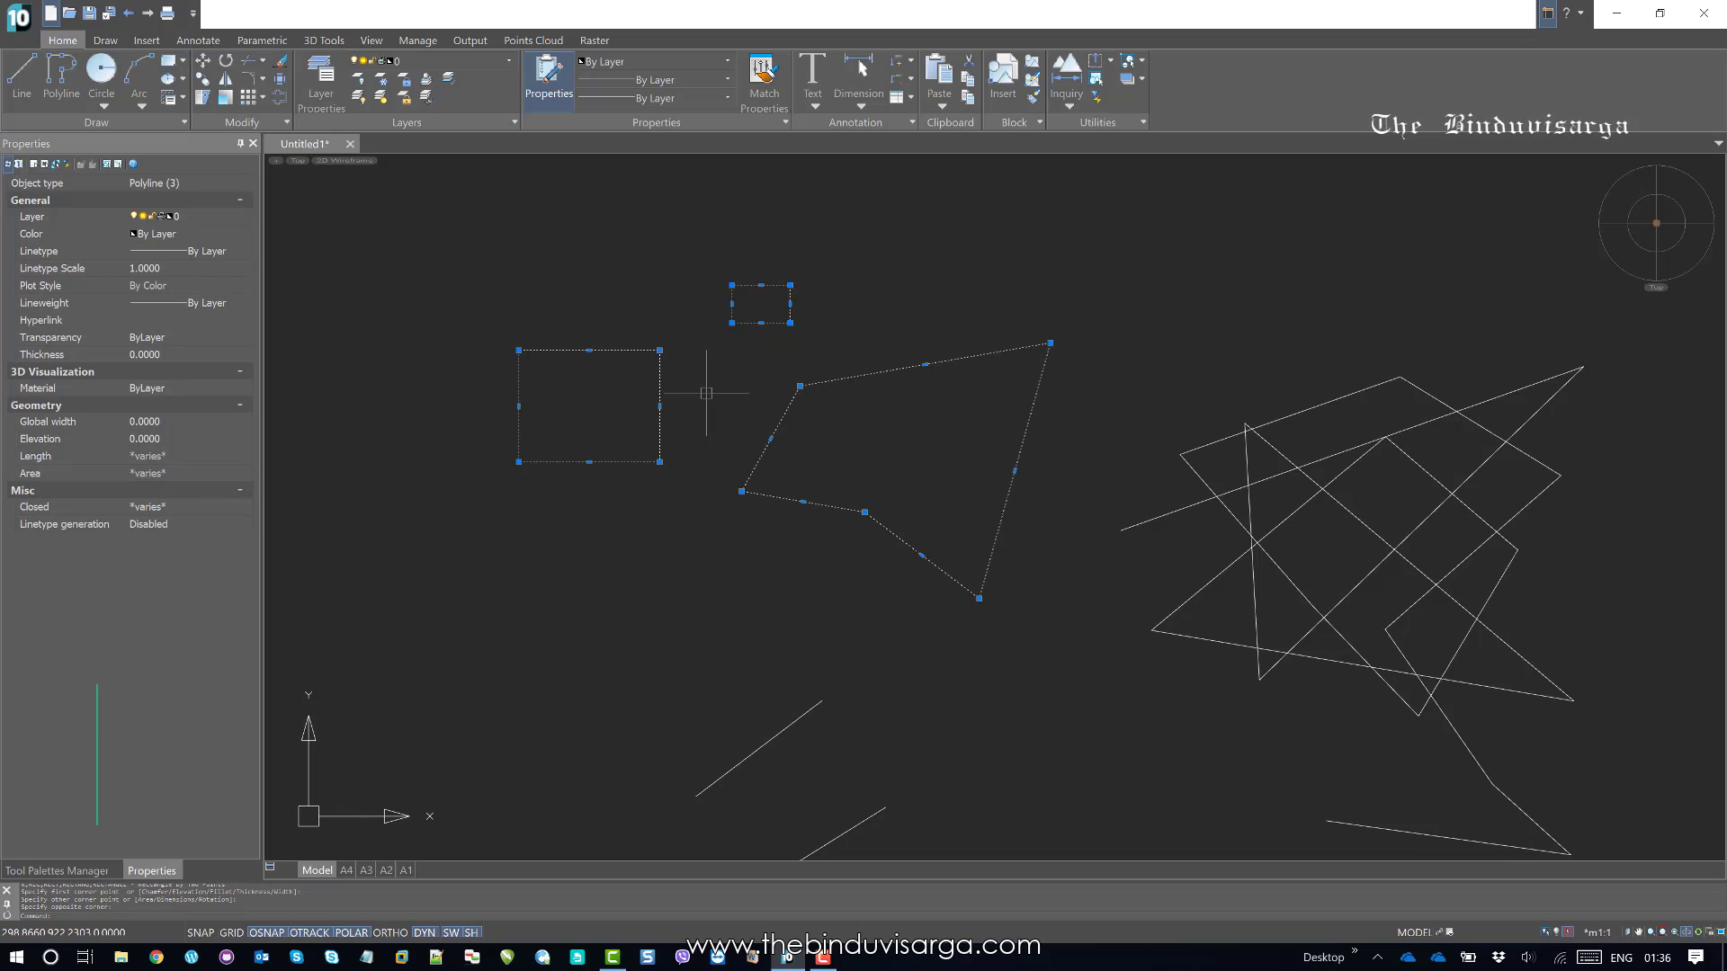
pyautogui.click(1067, 94)
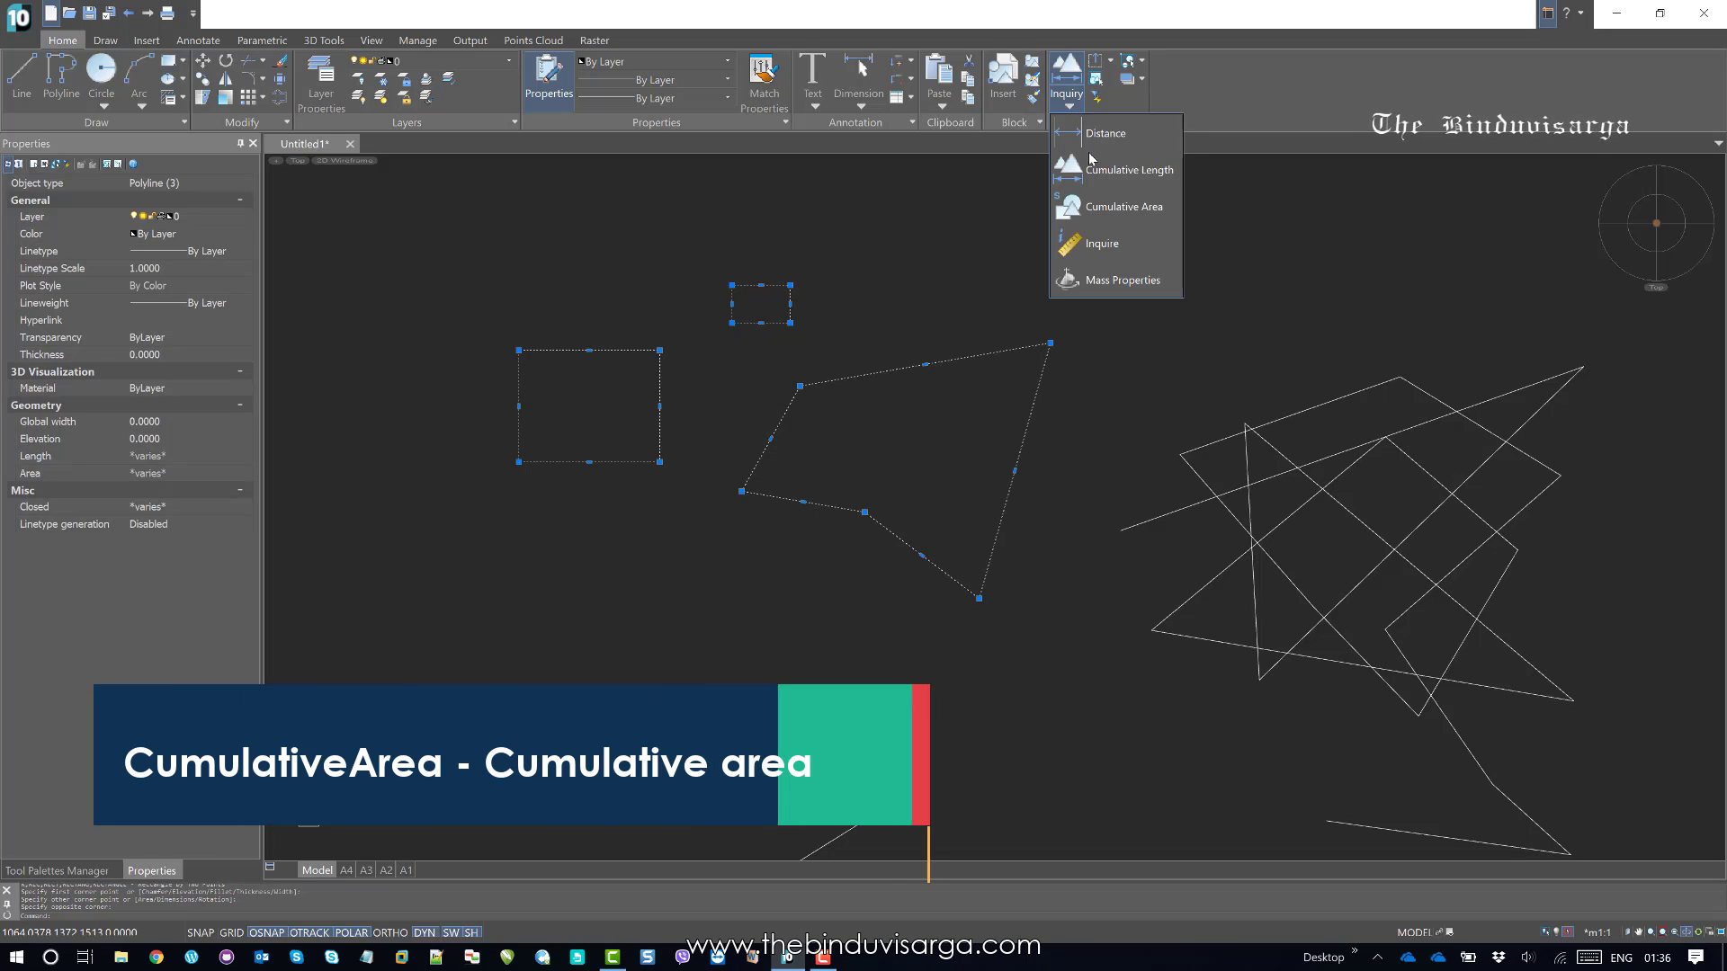
pyautogui.click(1140, 207)
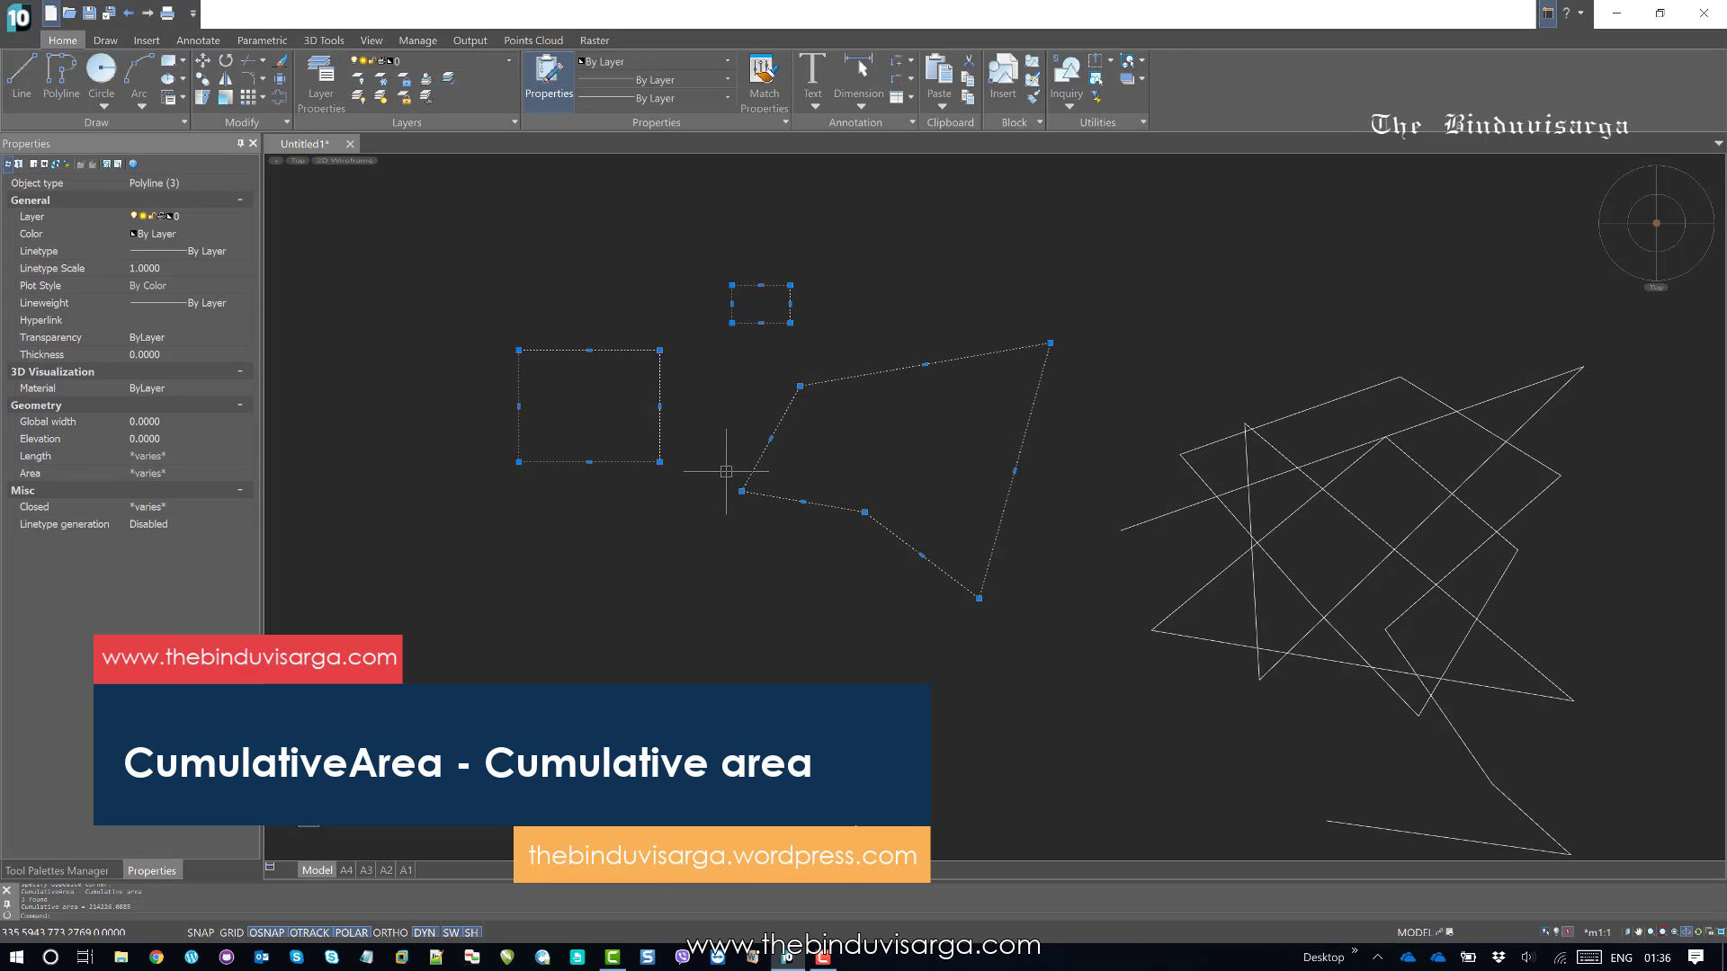
# Step: Highlight the cumulative area line in the expanded command history and close the history window
pyautogui.press('F2')
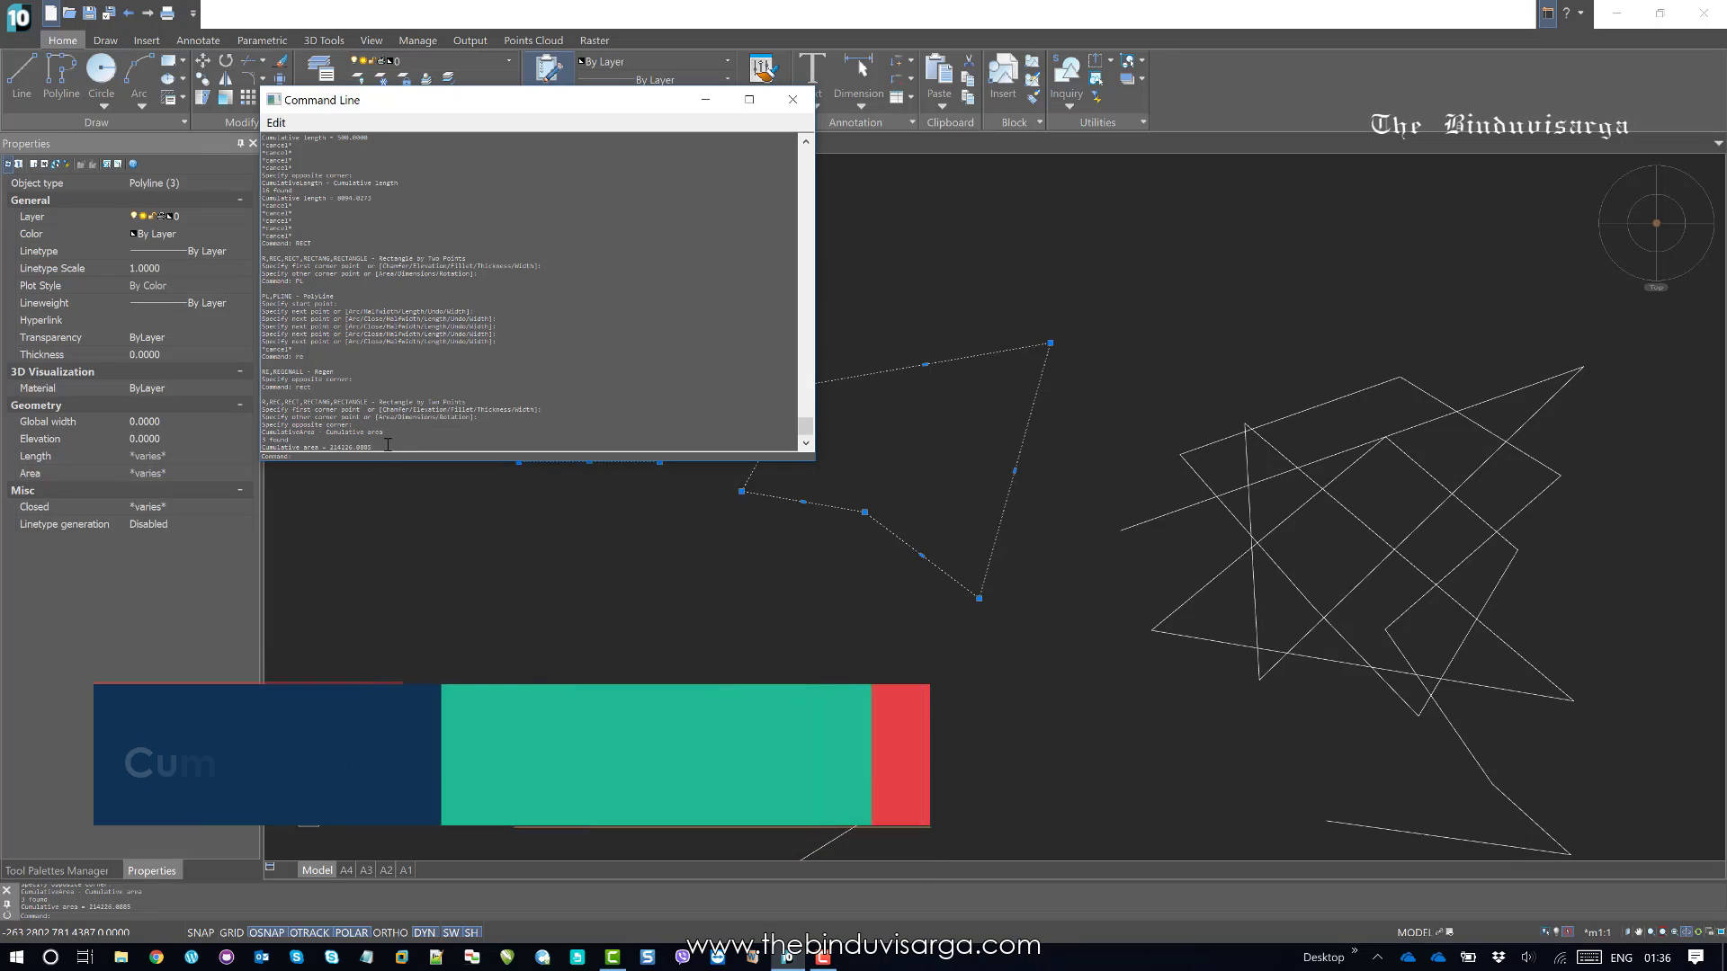
pyautogui.moveTo(412, 452); pyautogui.dragTo(261, 446)
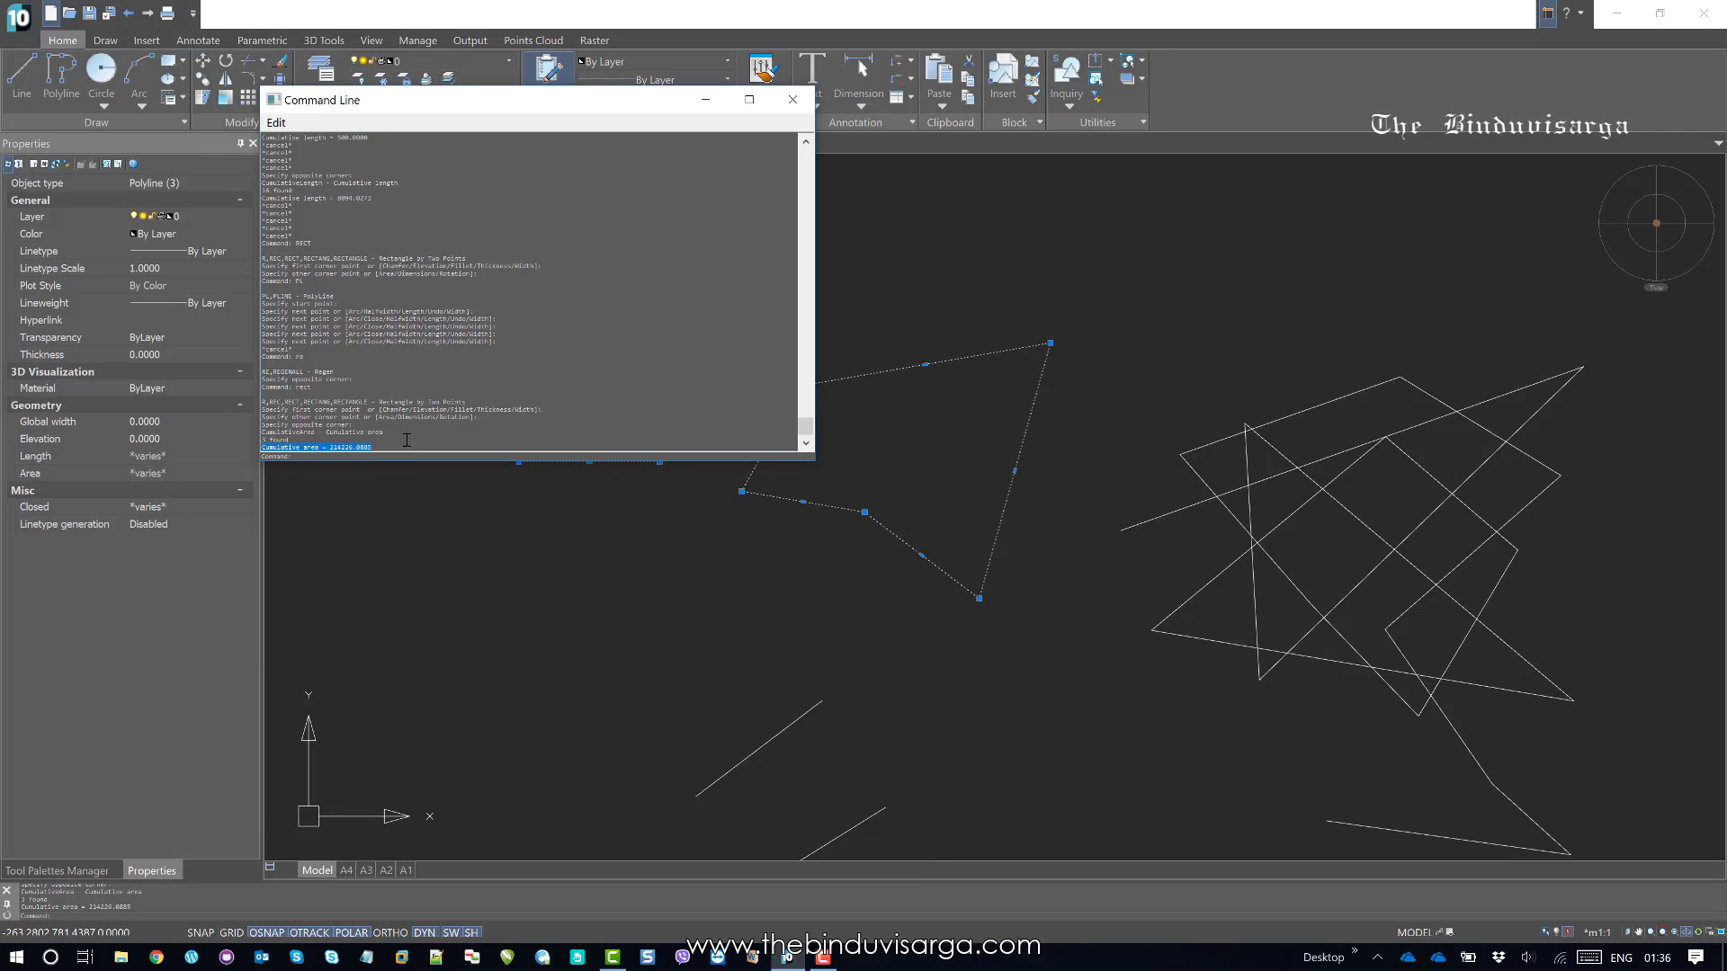
pyautogui.click(792, 98)
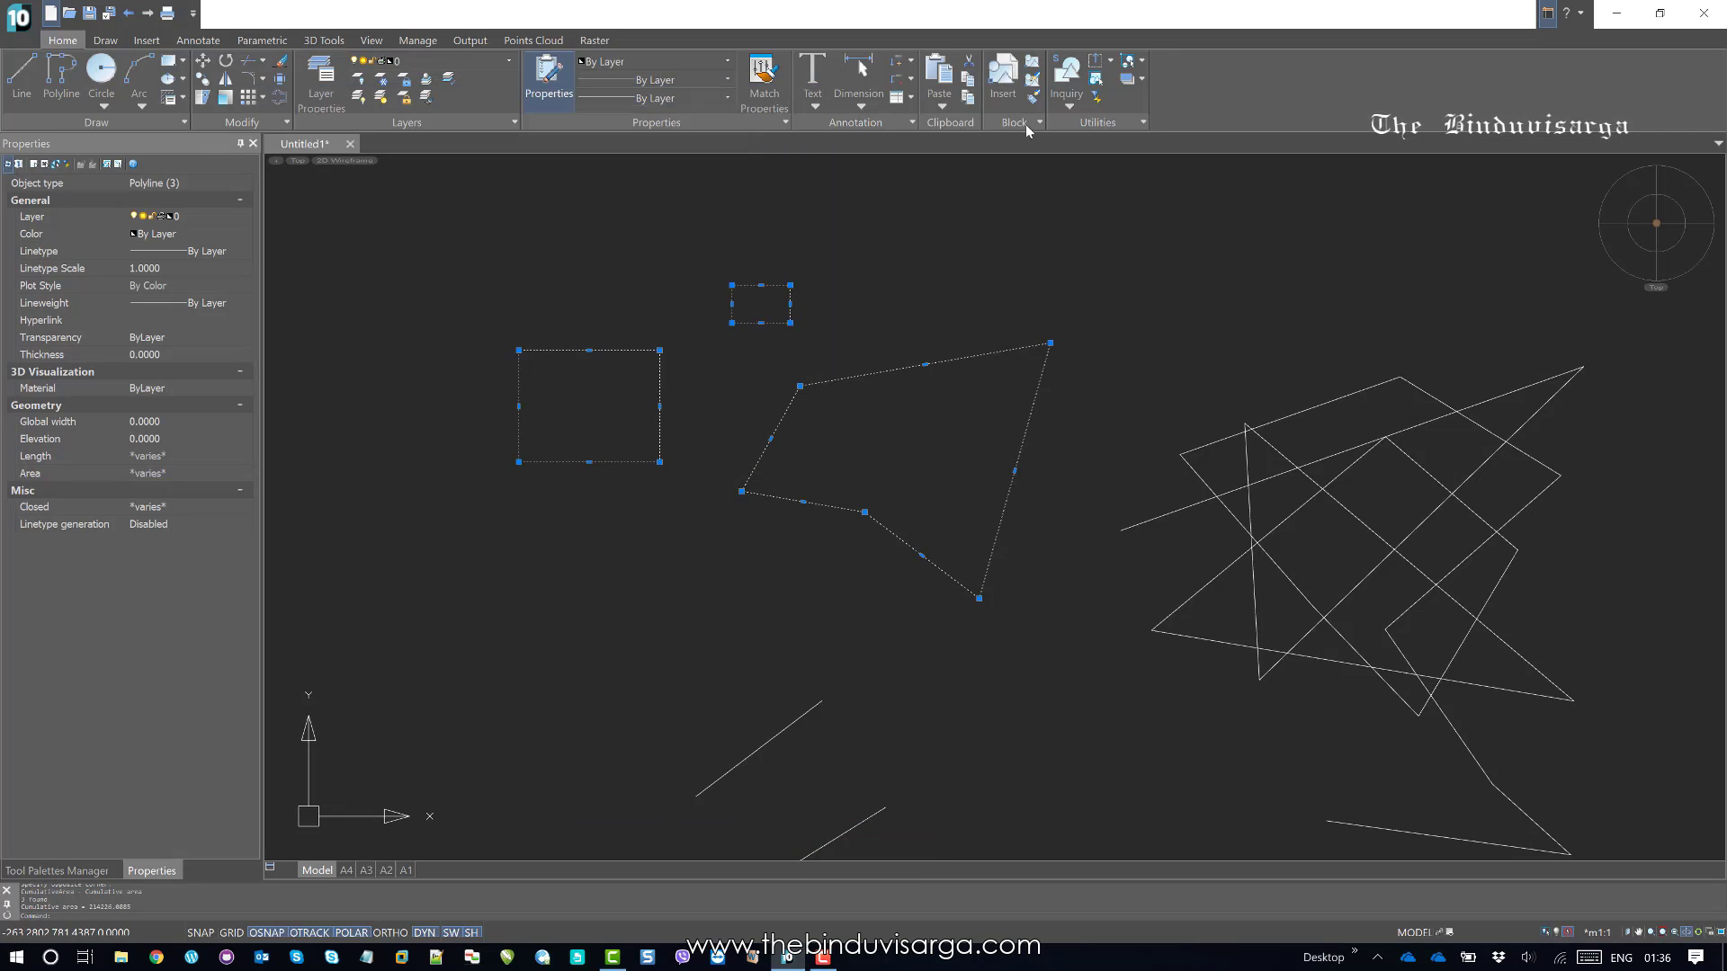
# Step: Review the available inquiry commands and deselect the three closed shapes
pyautogui.click(1070, 110)
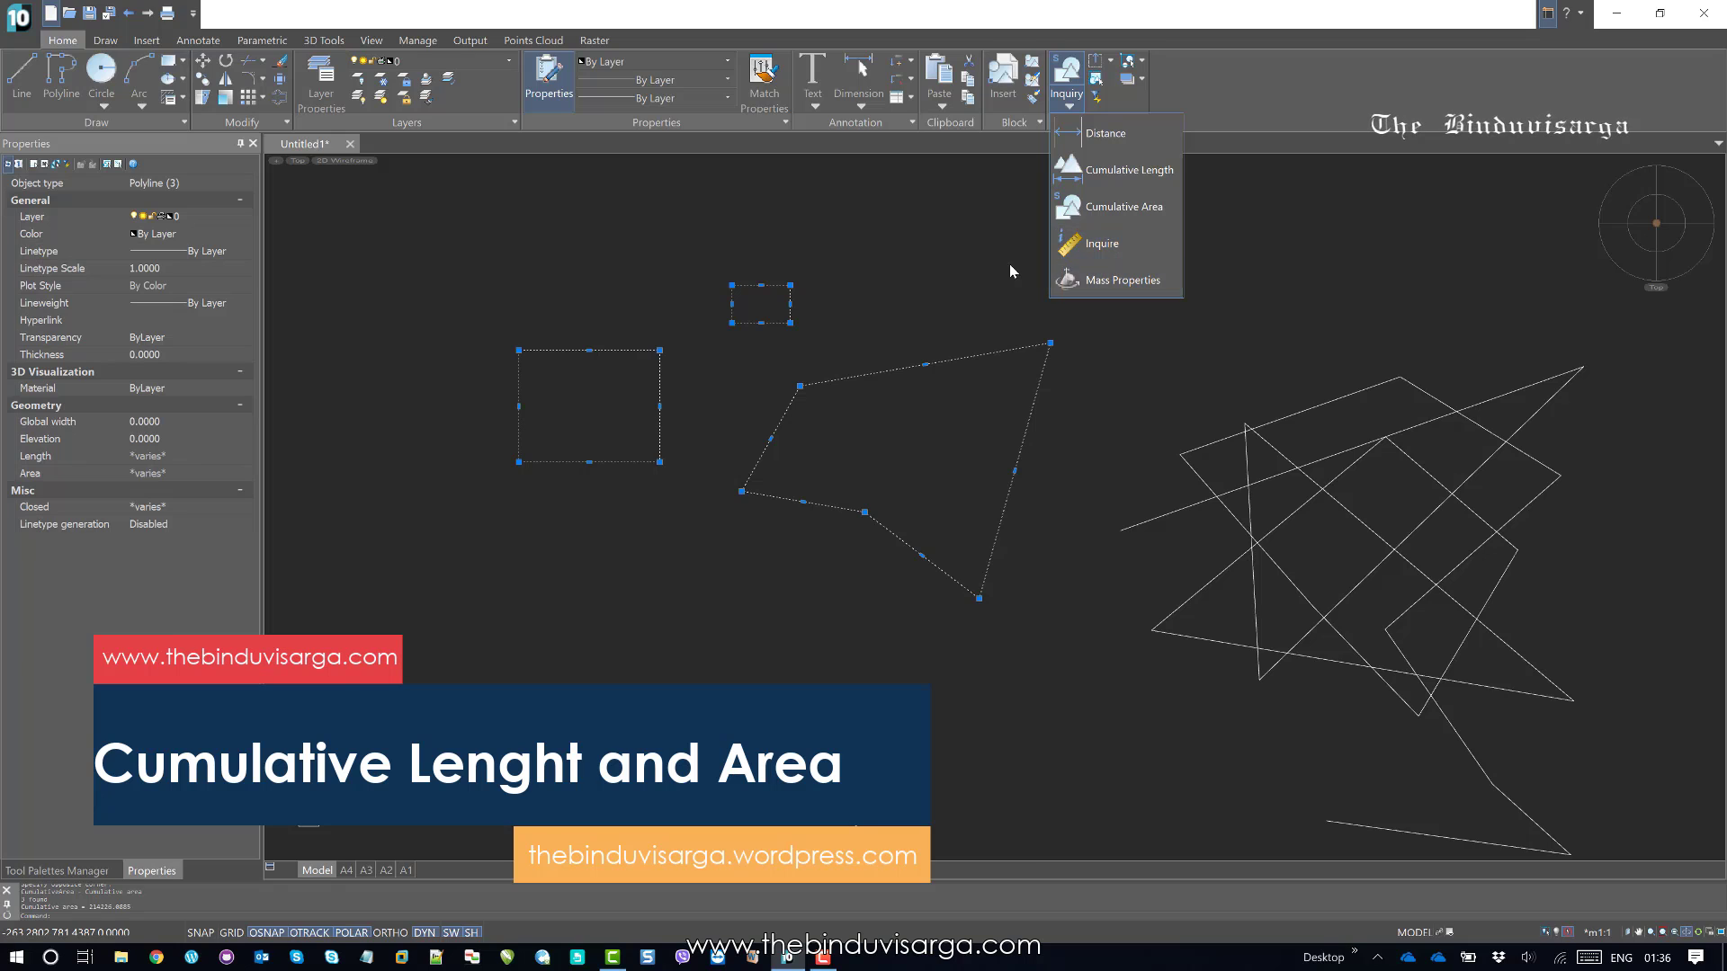
pyautogui.click(410, 467)
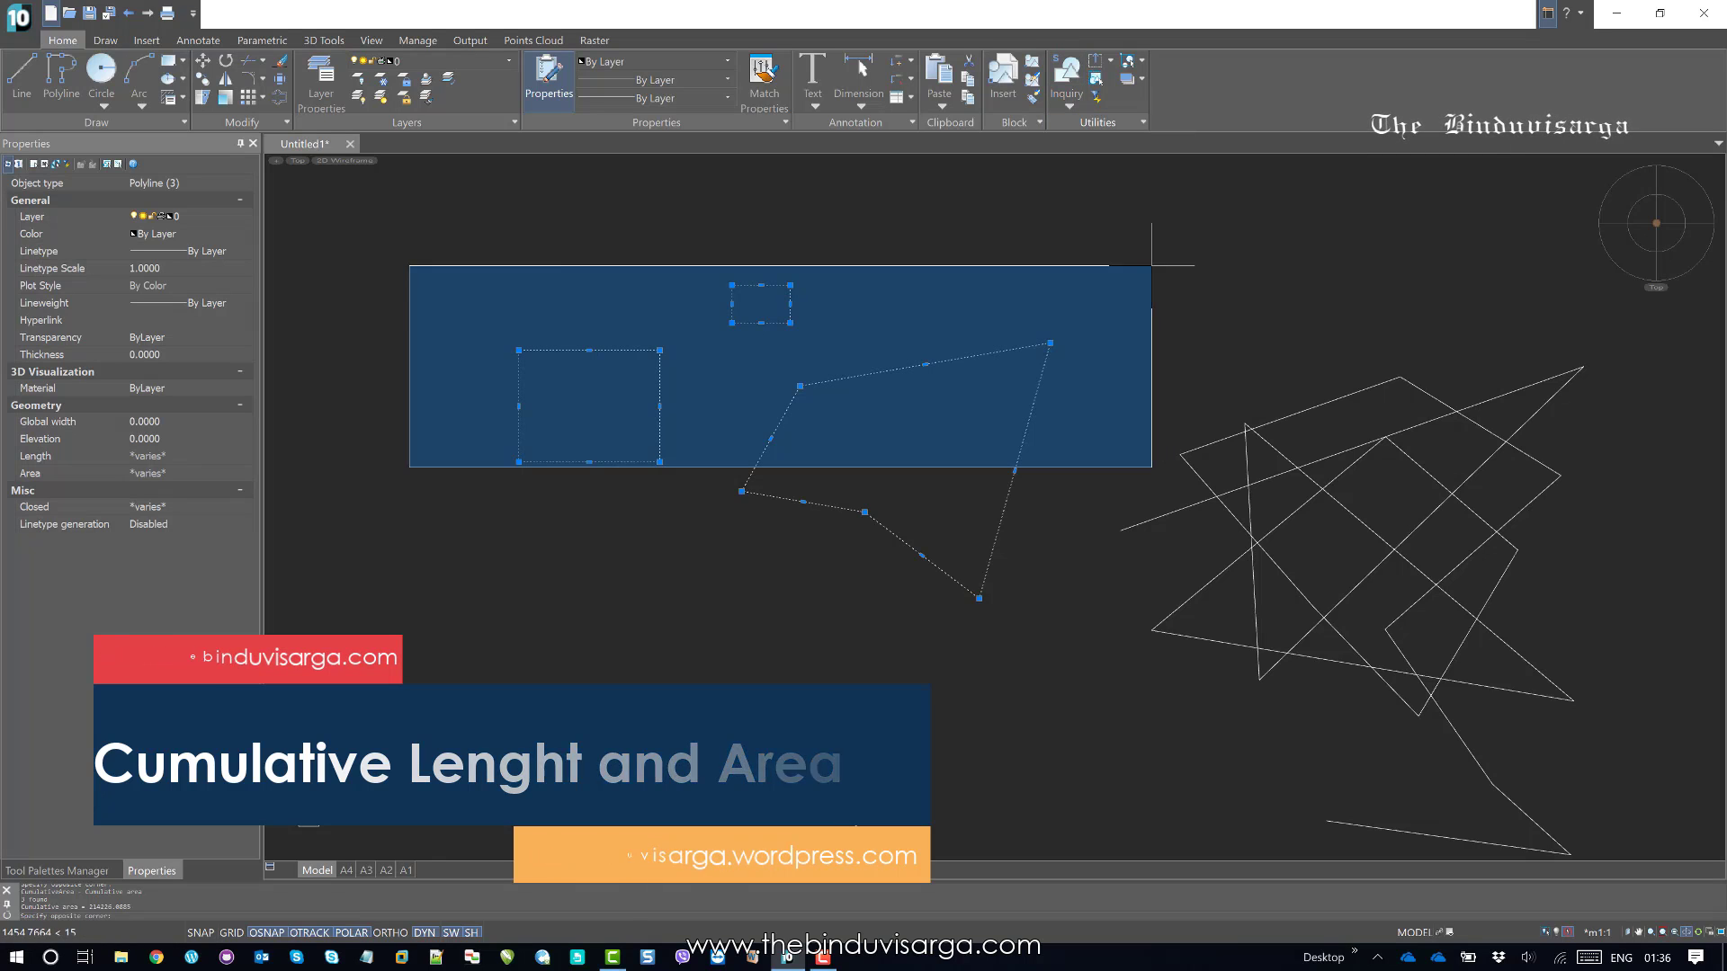
pyautogui.press('Escape')
pyautogui.press('Escape')
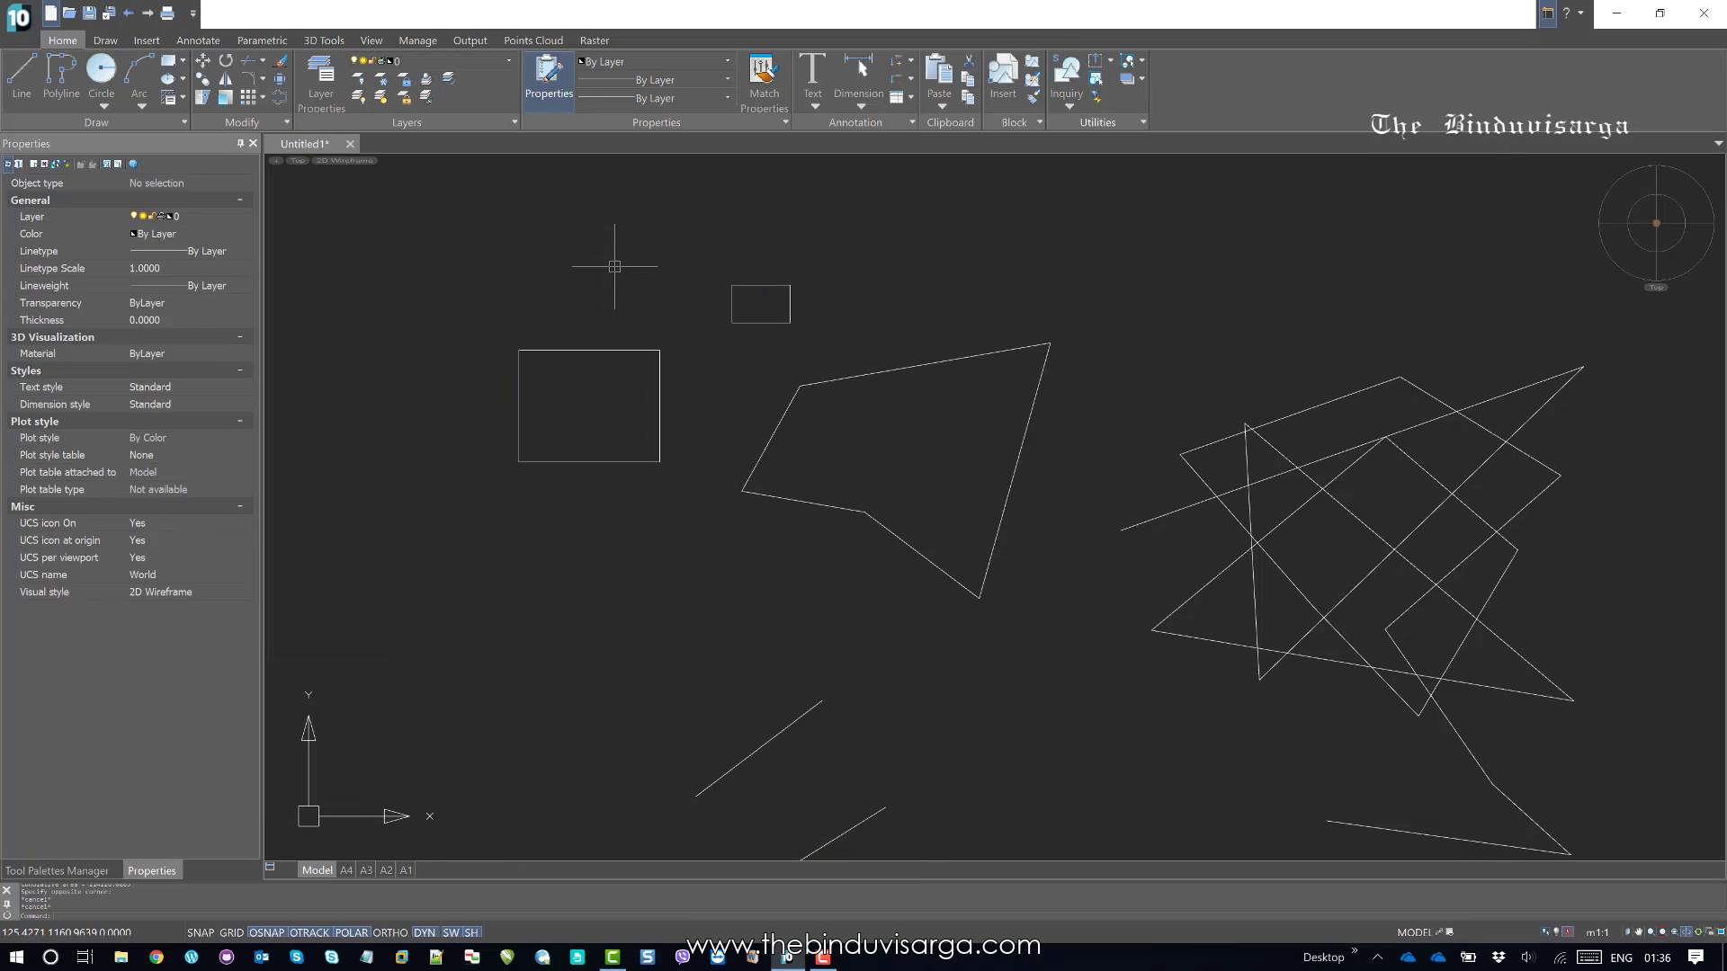
pyautogui.moveTo(809, 296); pyautogui.dragTo(759, 293, button='middle')
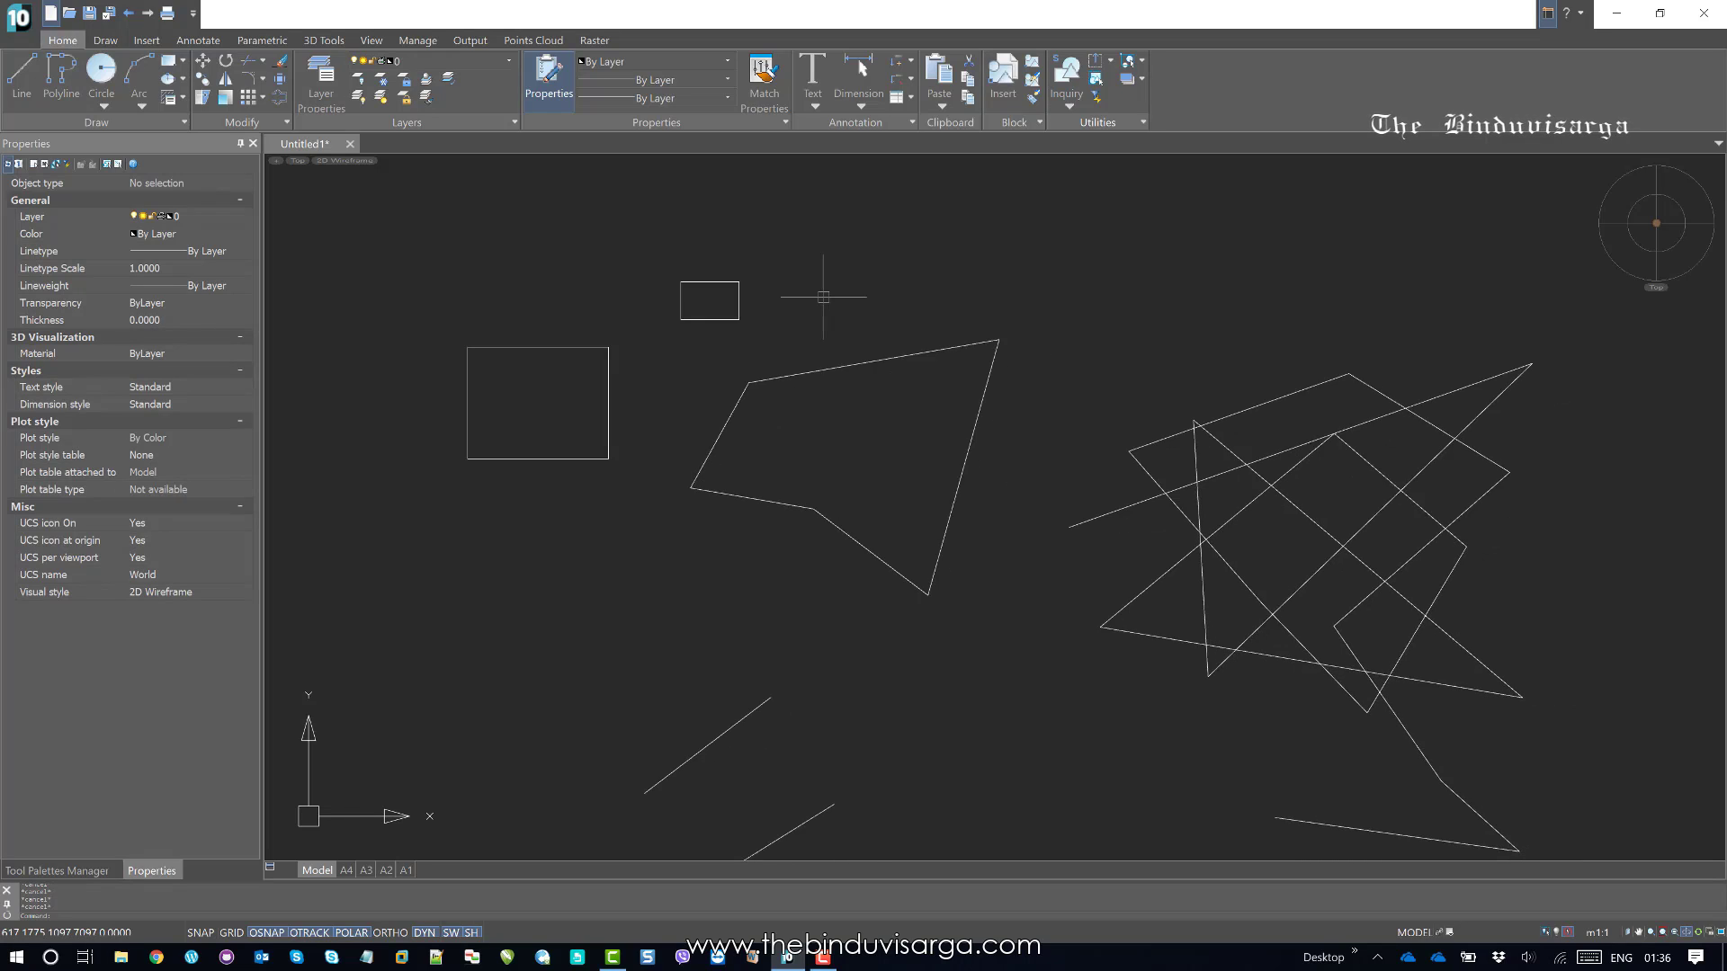